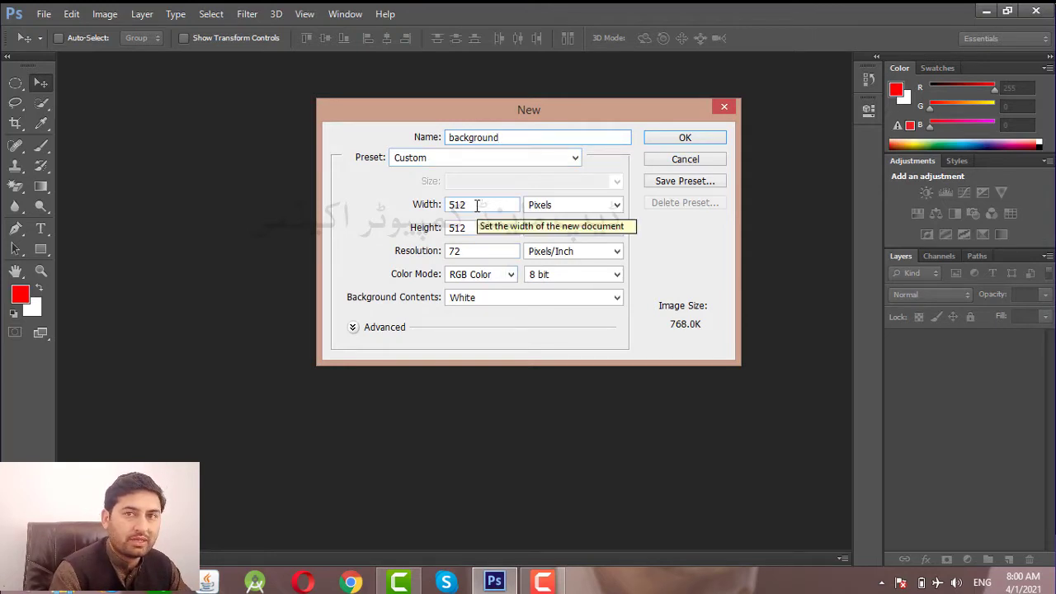
Step: Create the "background" document from the Photo preset (Landscape, 2 x 3) and convert its locked Background layer into a regular layer
click(492, 159)
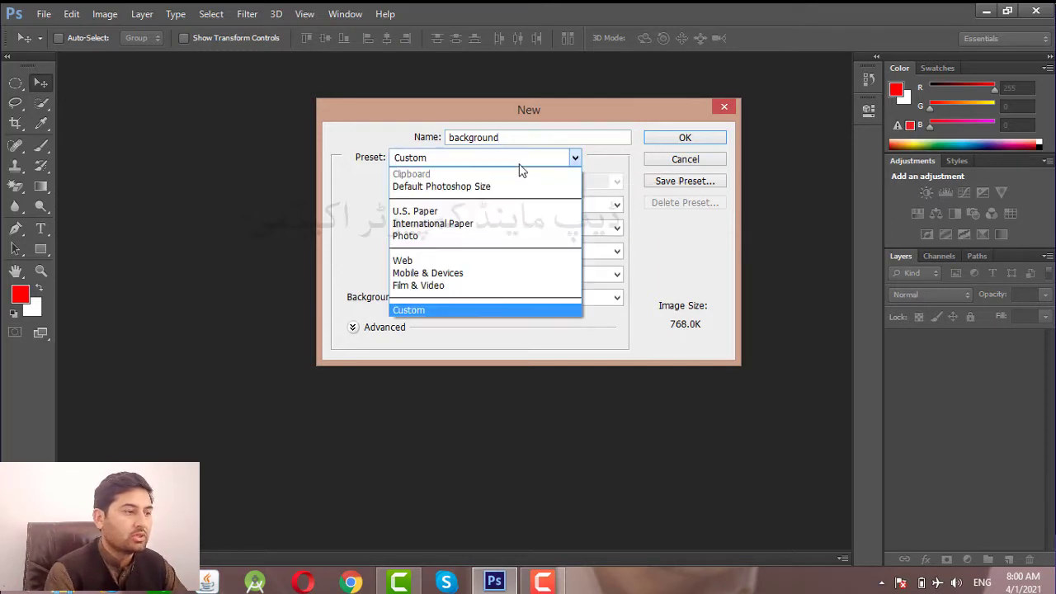
click(486, 236)
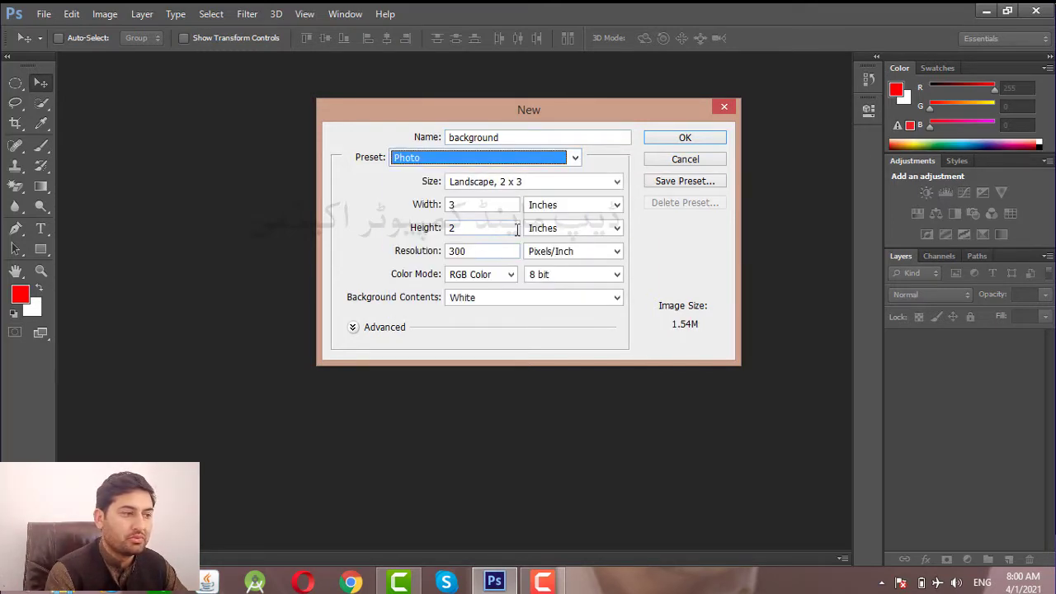
click(692, 142)
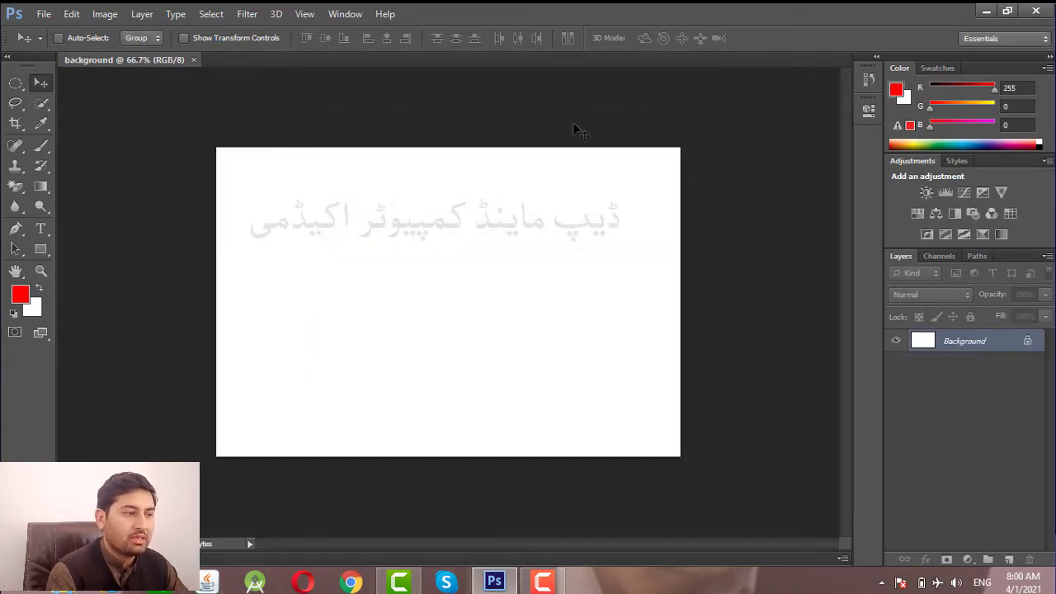
double_click(1014, 344)
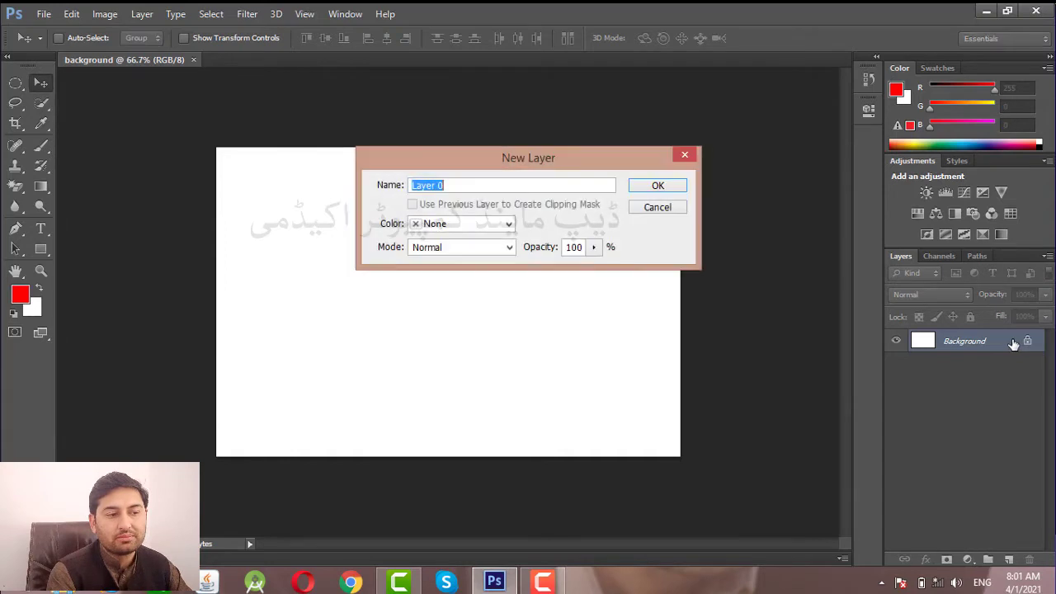
click(648, 190)
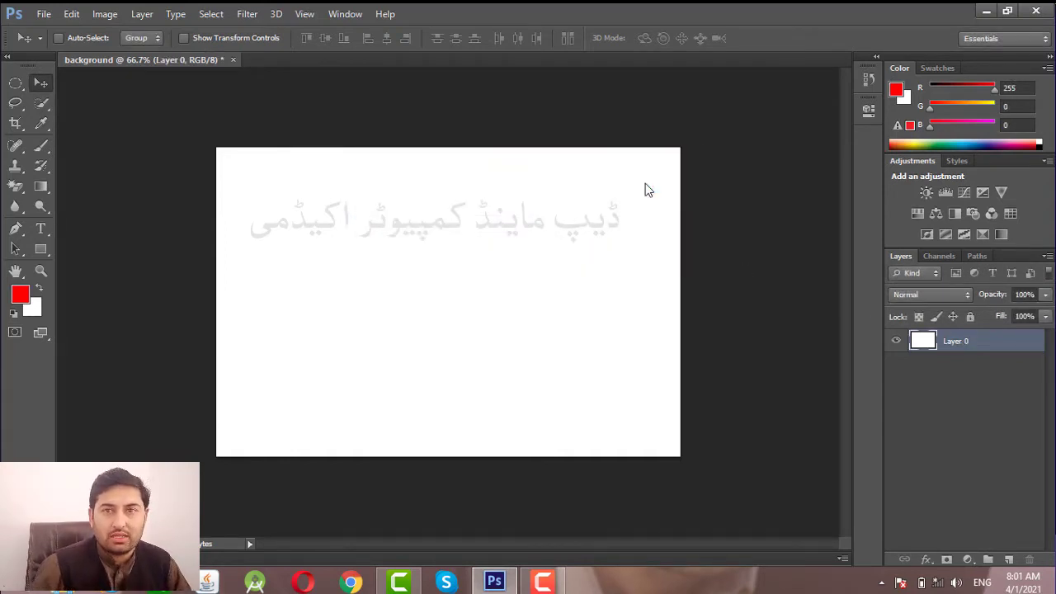
Step: Draw several trial selections with the Rectangular Marquee Tool, ending with a tall rectangle over the left part of the canvas
click(16, 84)
right_click(19, 89)
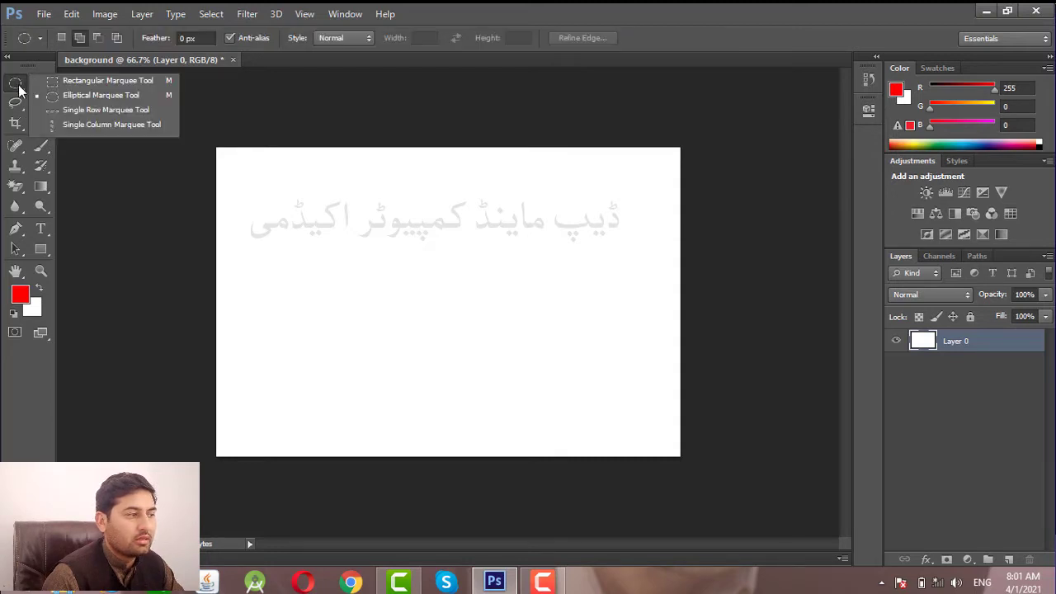
click(80, 82)
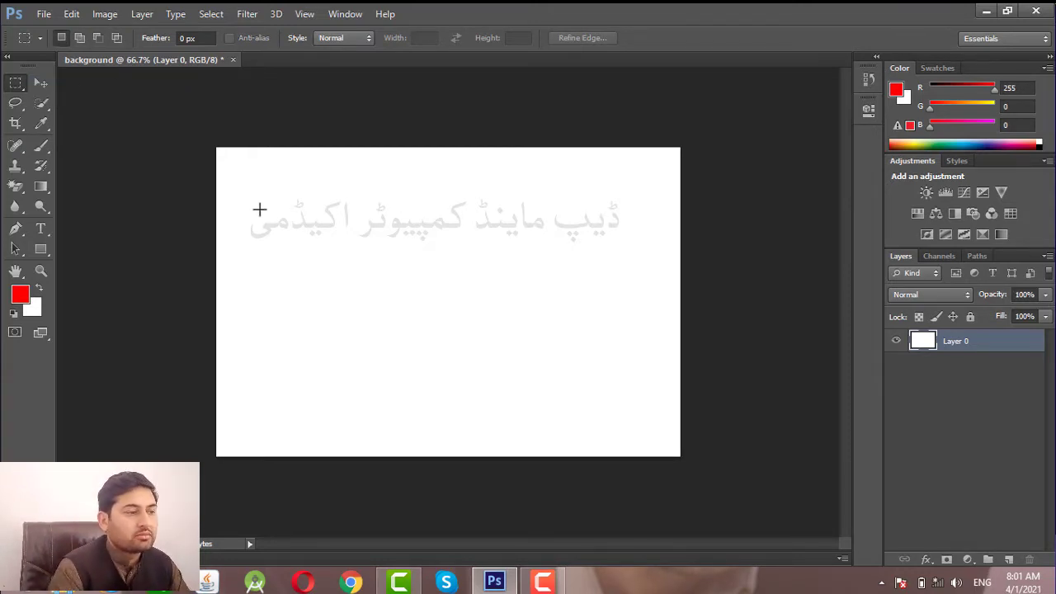
drag(271, 193, 377, 372)
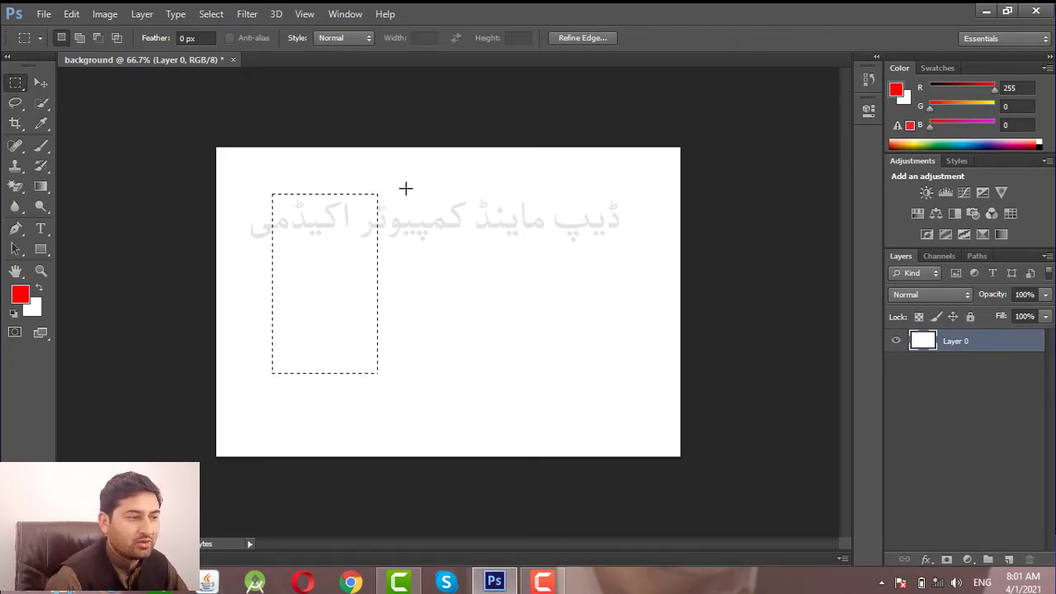
drag(405, 189, 529, 393)
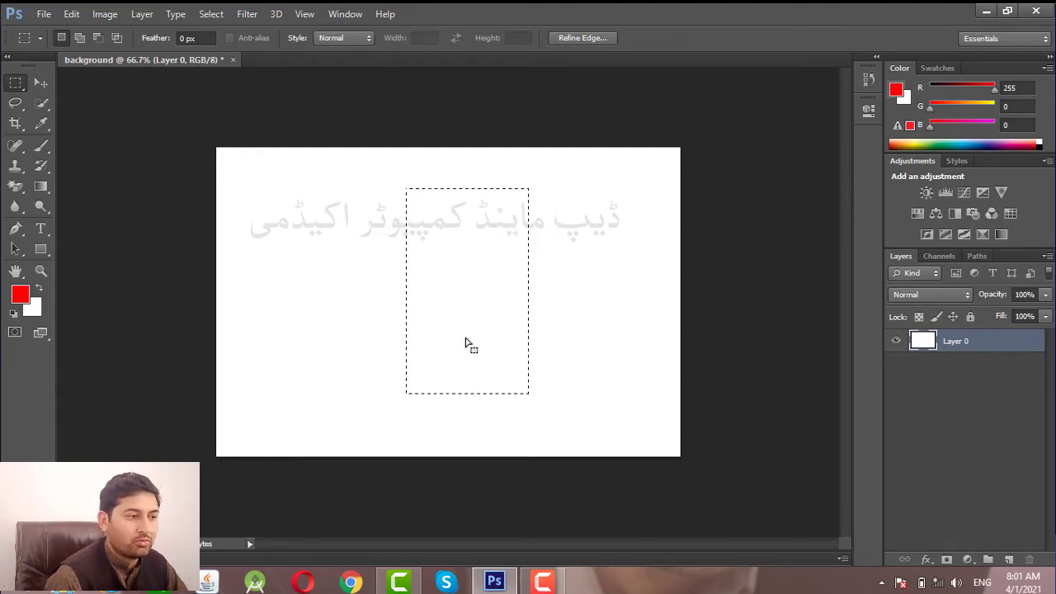
drag(269, 198, 389, 407)
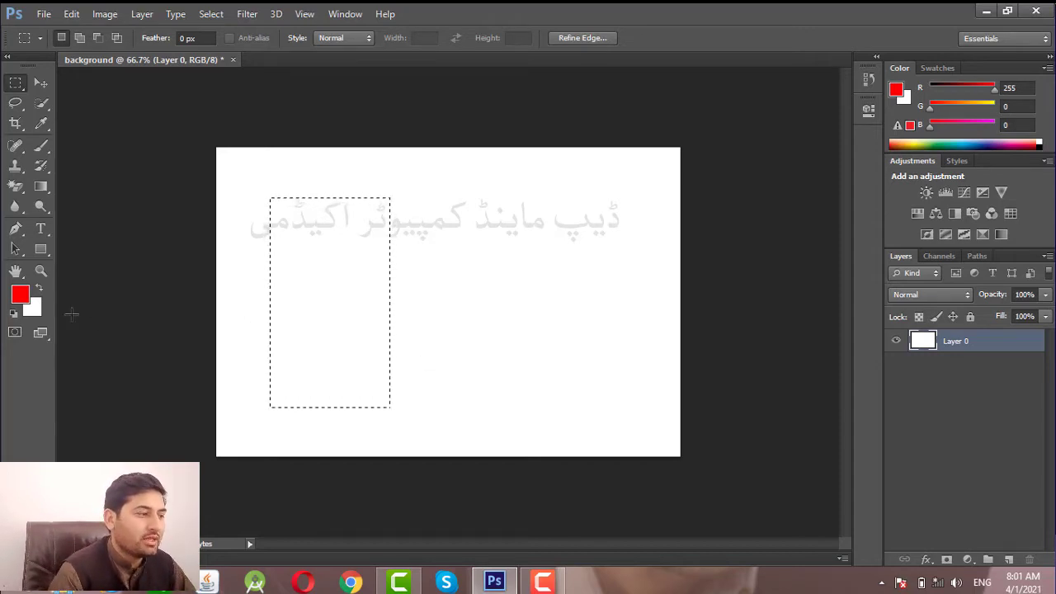
Step: Fill the rectangular selection with the red foreground colour using the Paint Bucket Tool, and undo that fill
click(45, 193)
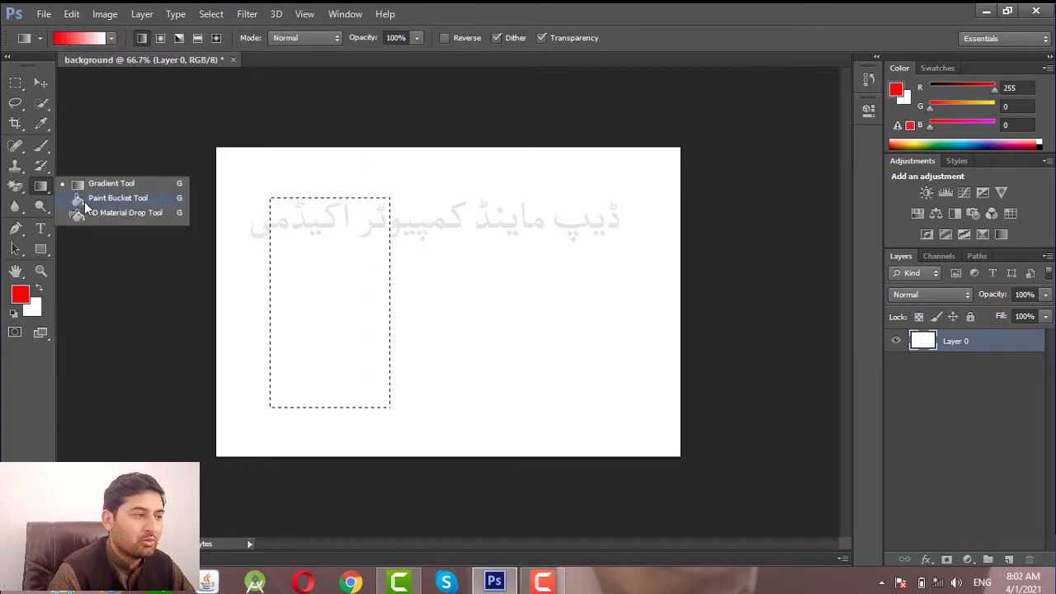
click(84, 202)
click(321, 298)
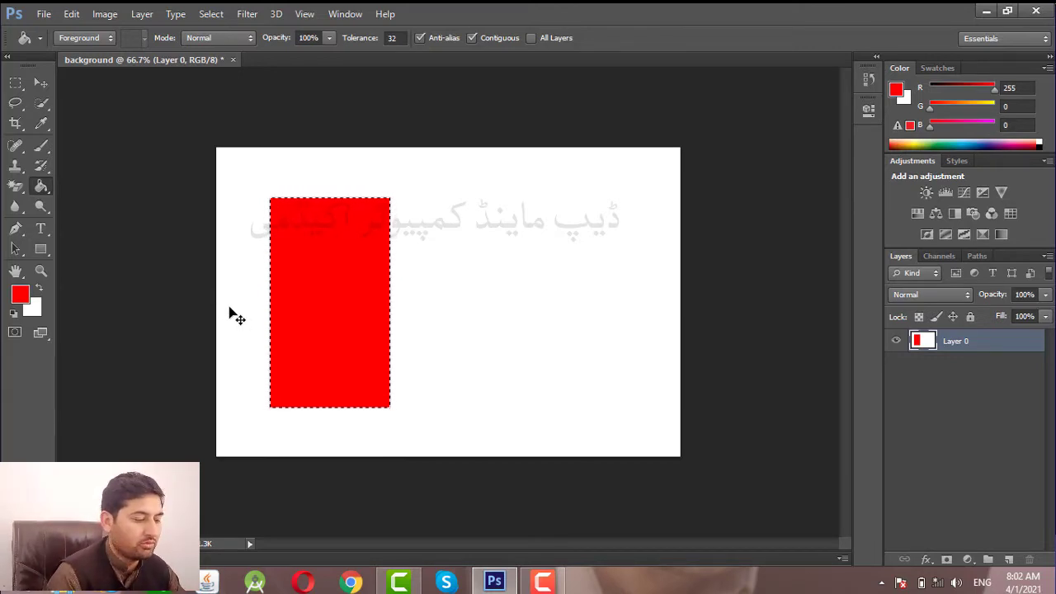
key(ctrl+z)
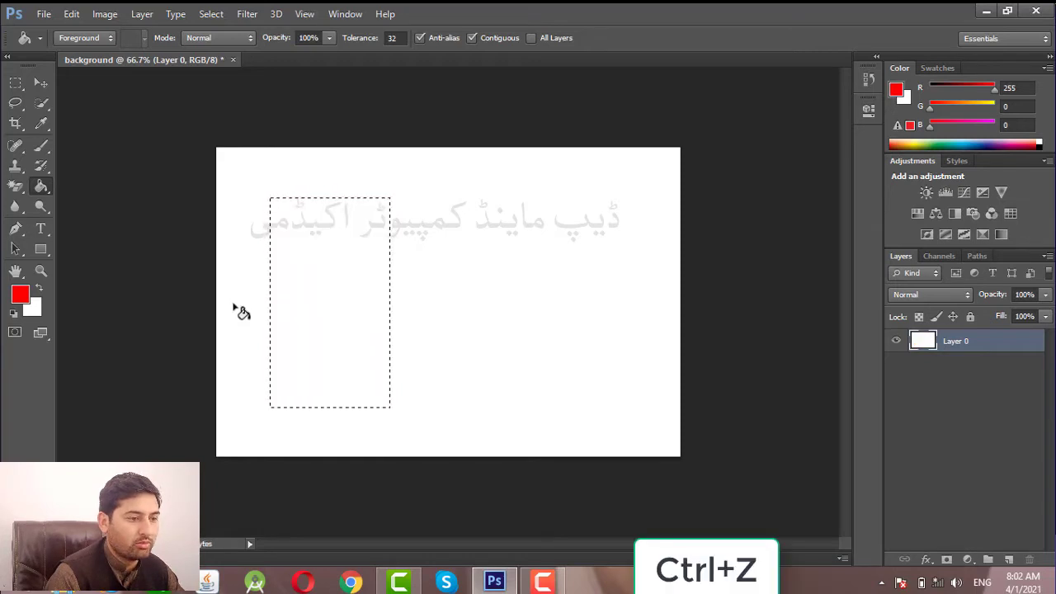
Step: Fill the rectangular selection with the custom blue colour 0006fd through the Fill command, in Normal mode at 100% opacity
right_click(309, 264)
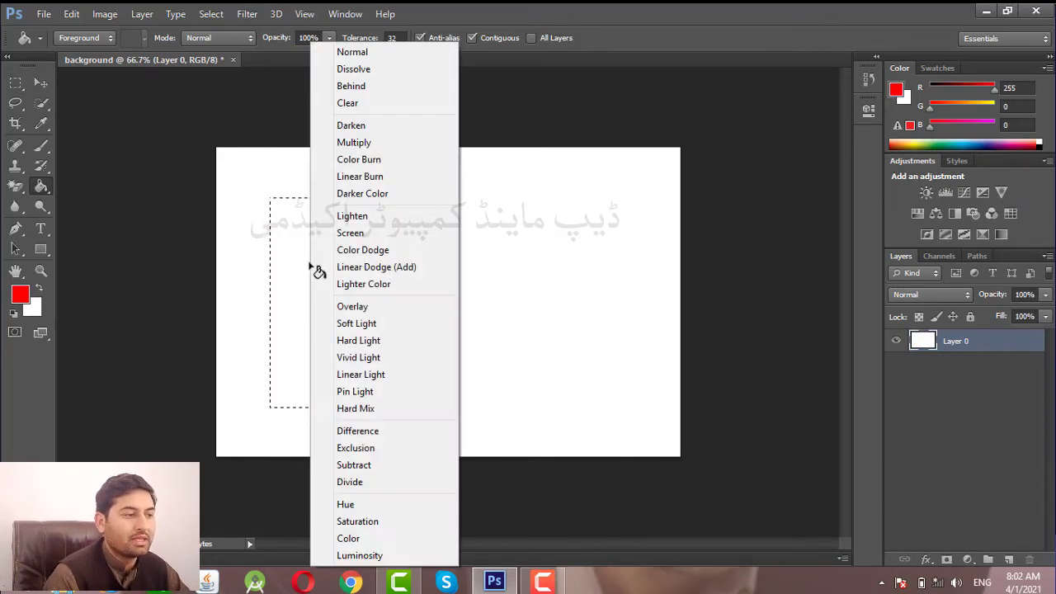
click(290, 261)
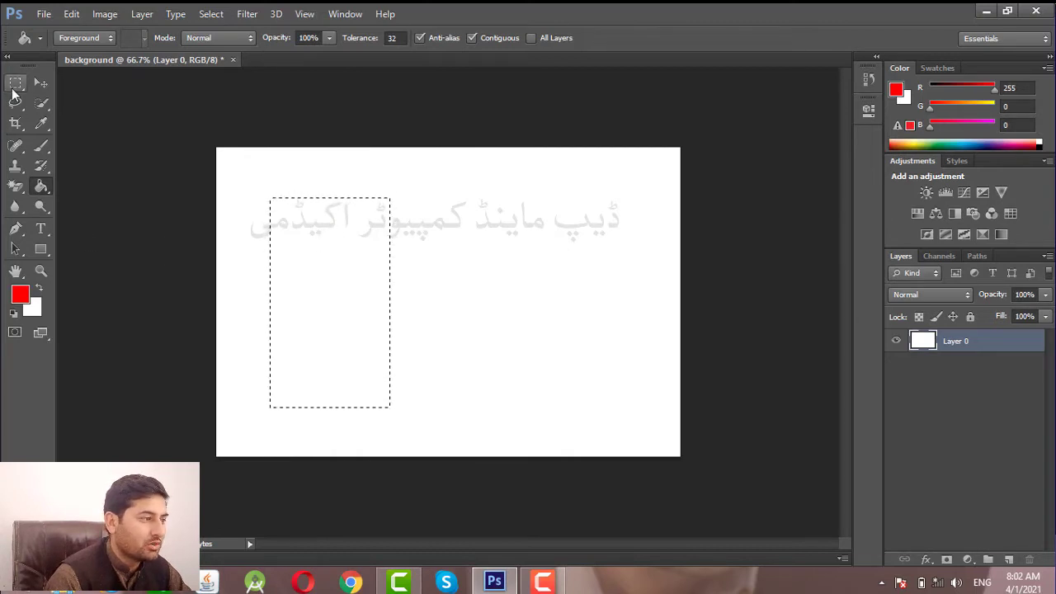
click(15, 83)
right_click(303, 261)
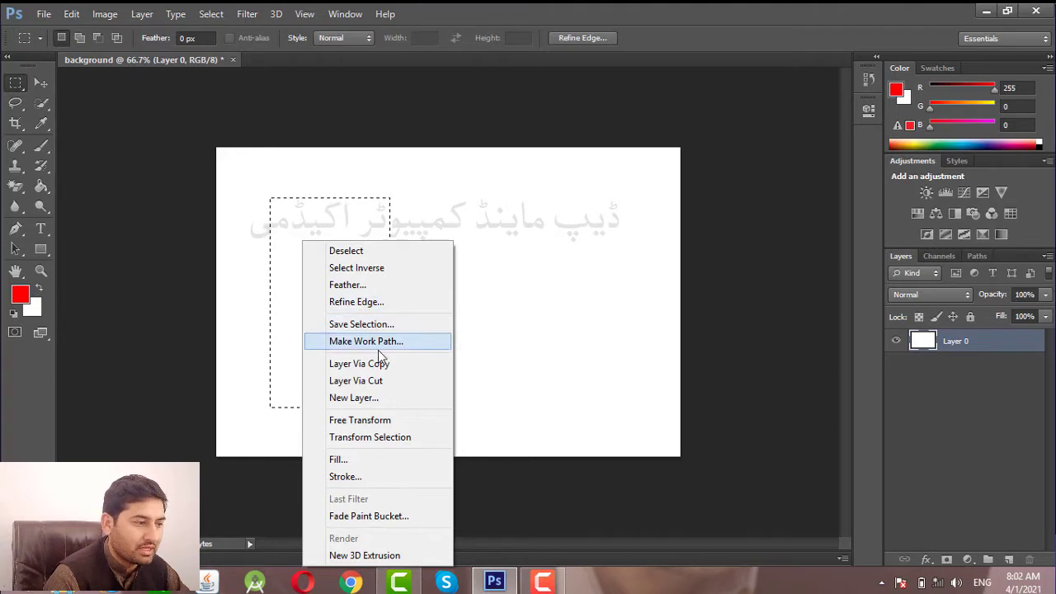
click(381, 459)
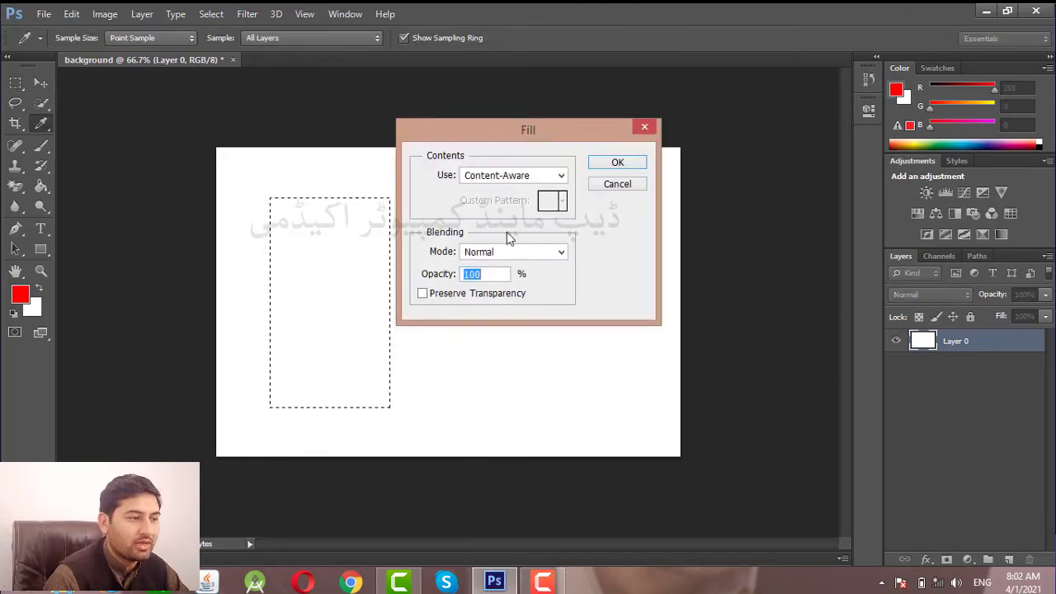
click(561, 175)
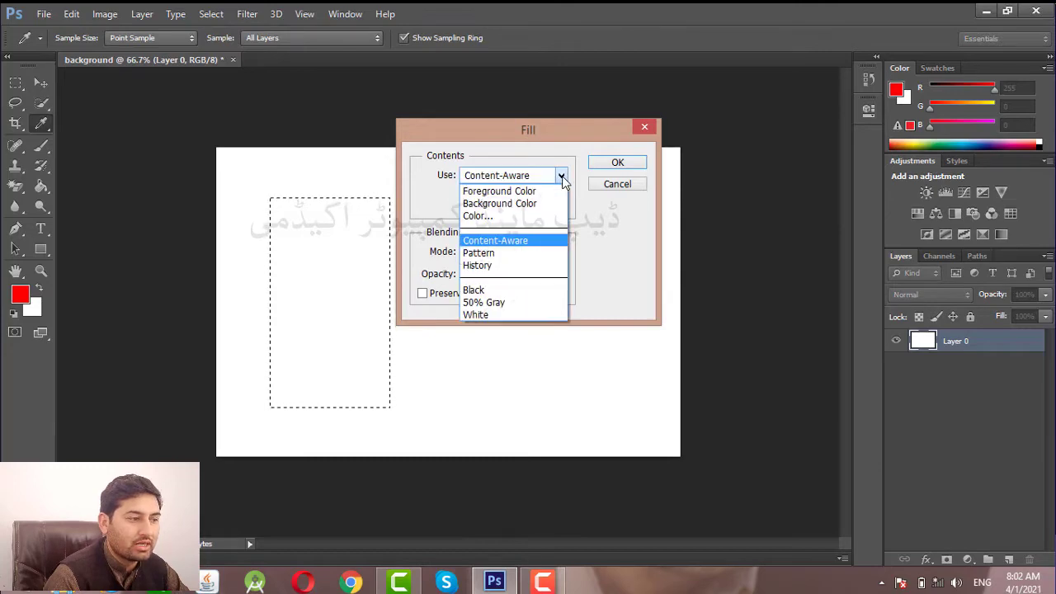
click(547, 217)
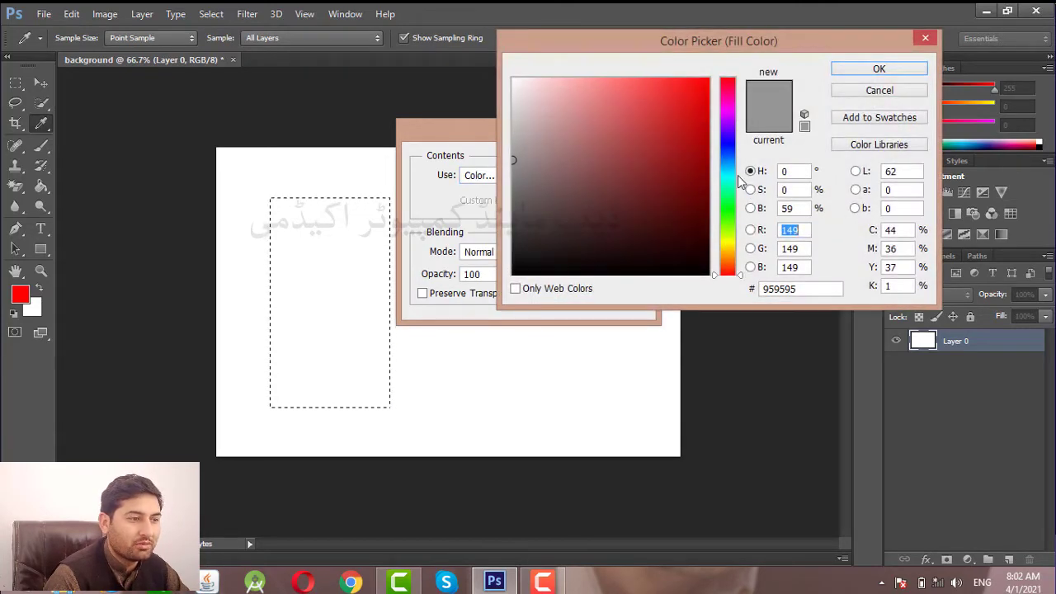
click(725, 144)
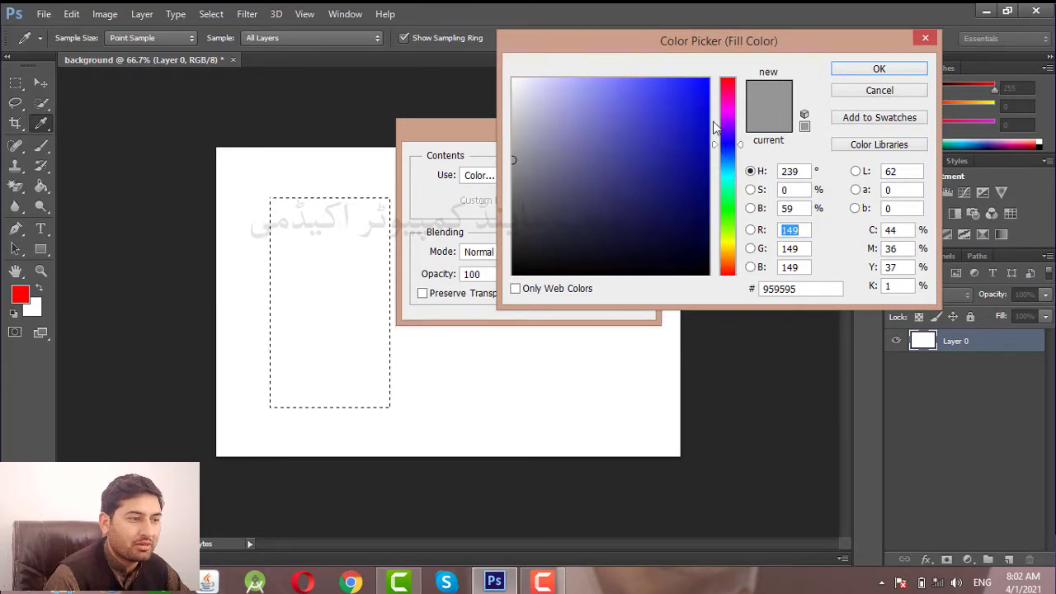
drag(702, 108, 728, 80)
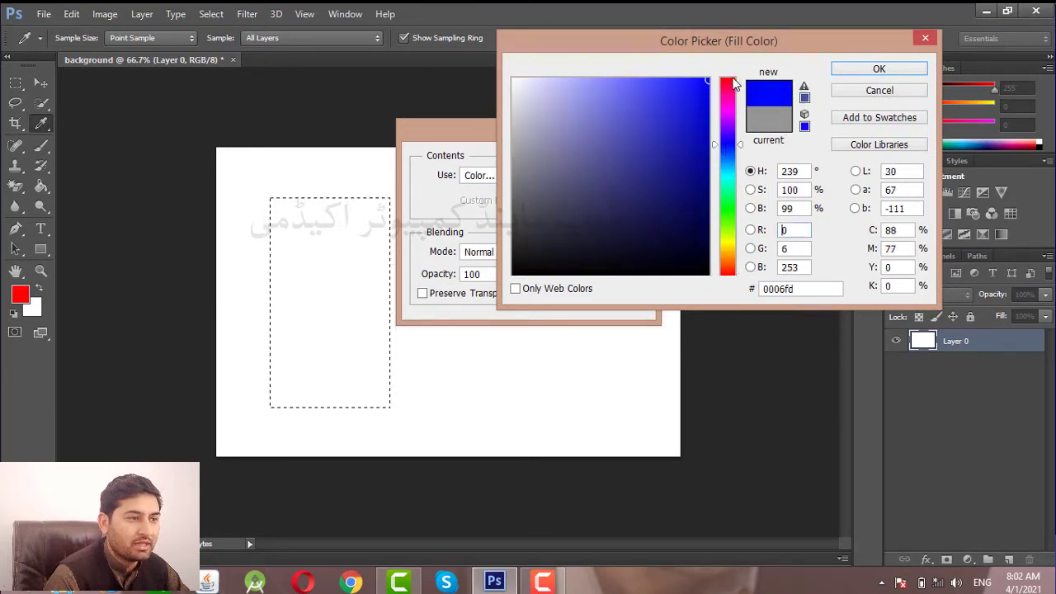
click(865, 70)
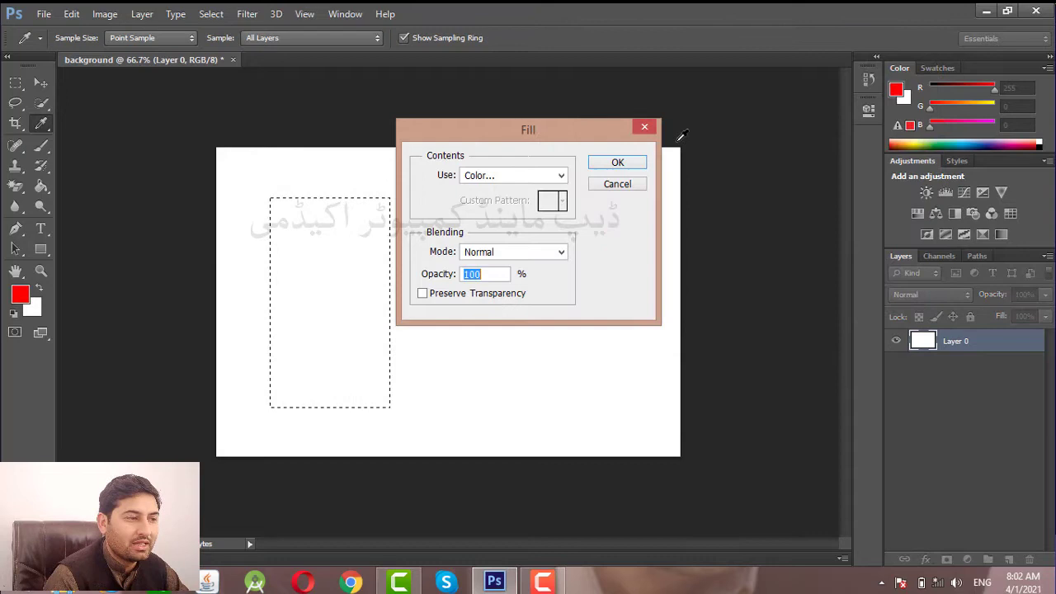
click(641, 160)
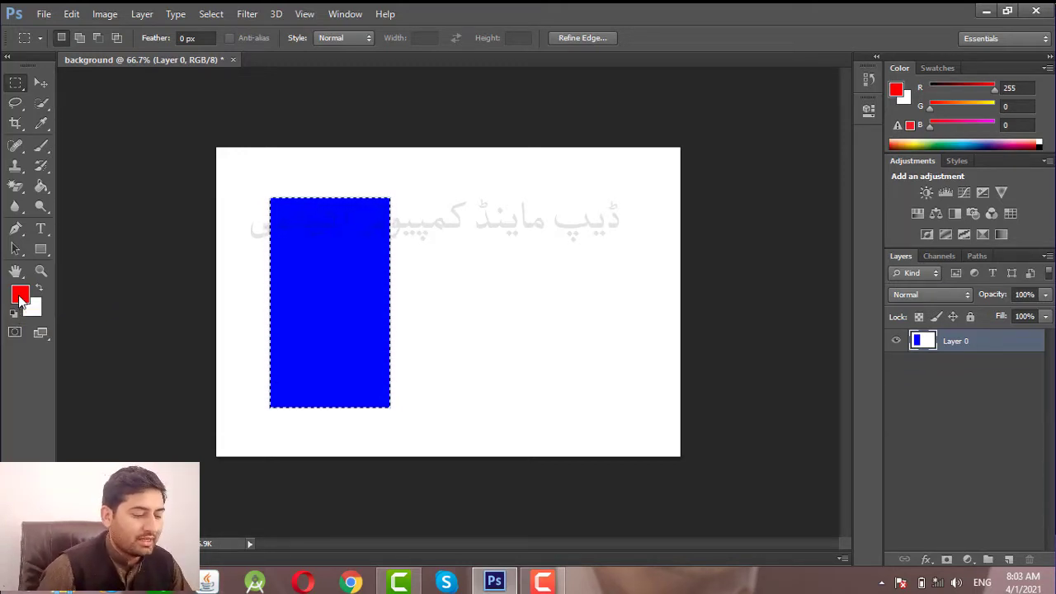
Step: Fill the selection with the red foreground colour, and refill it with yellow chosen as the new background colour
key(alt+BackSpace)
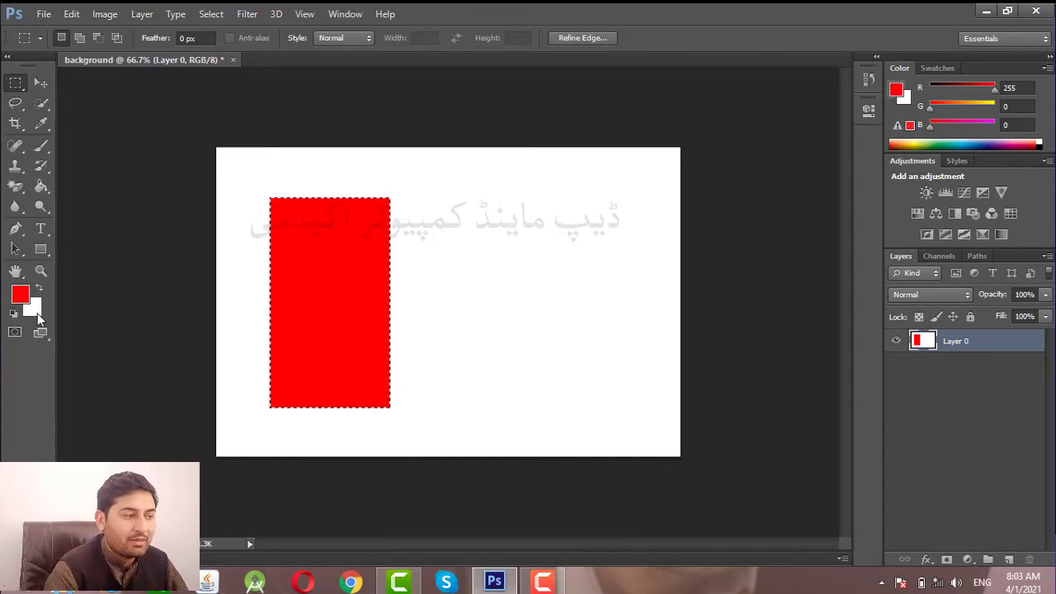
click(34, 312)
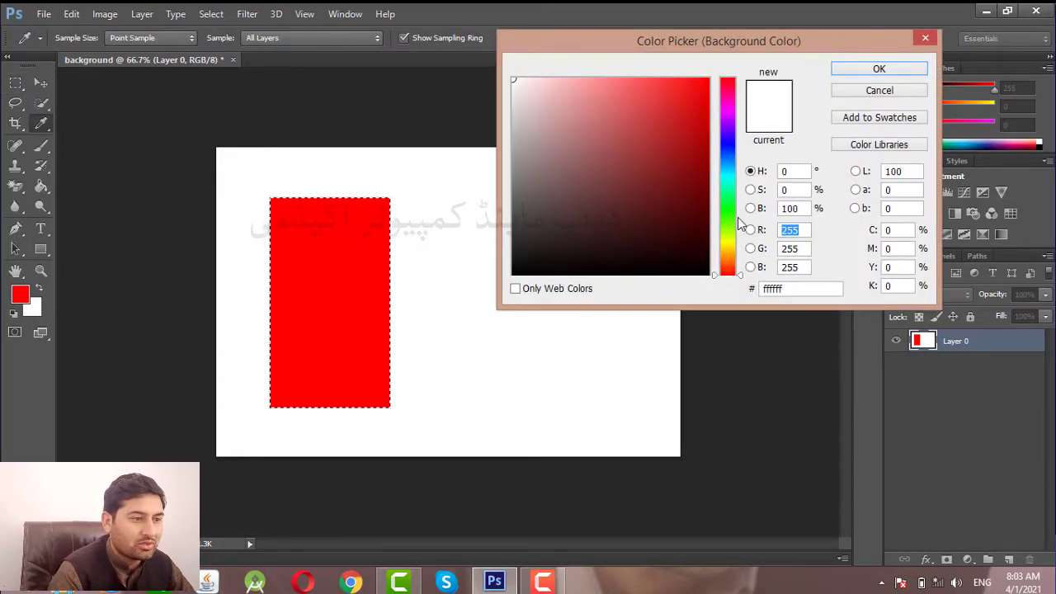
click(726, 242)
drag(701, 81, 710, 77)
click(876, 70)
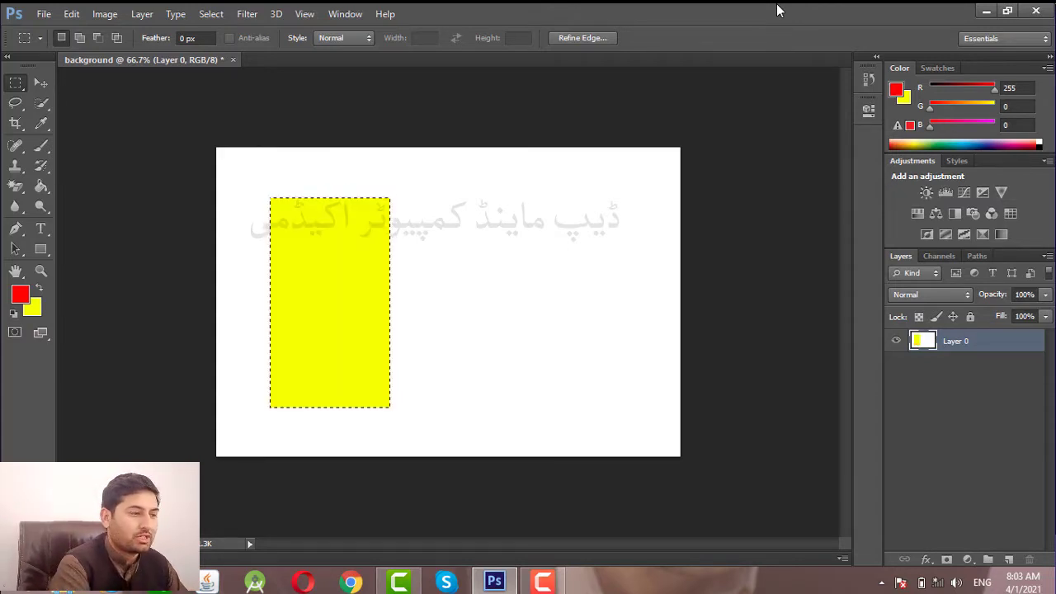
key(ctrl+BackSpace)
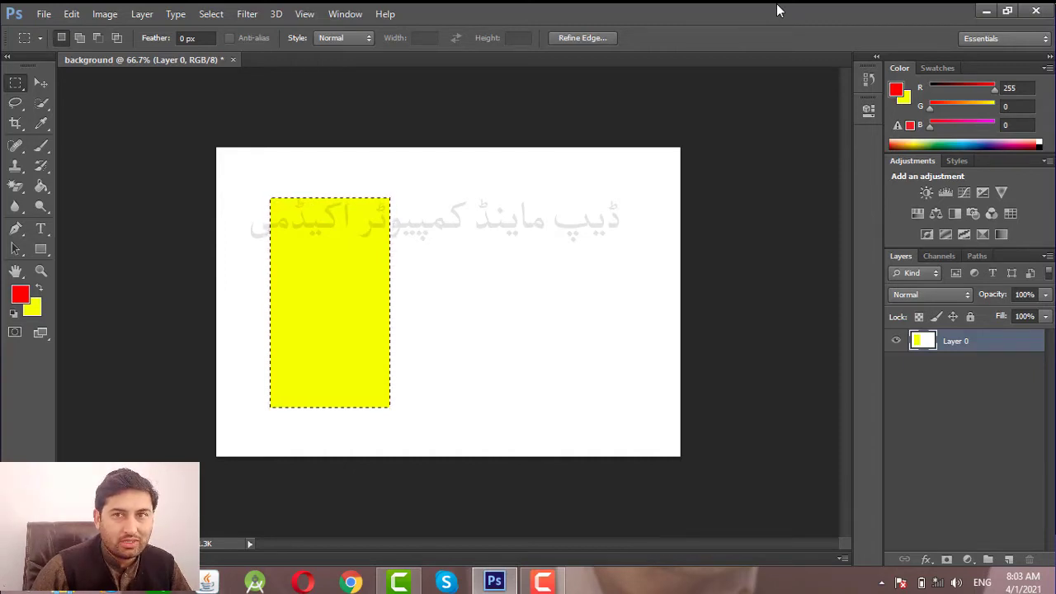
Step: Try refilling the selection with the foreground colour, and step back through the history to remove all its fills
key(alt+BackSpace)
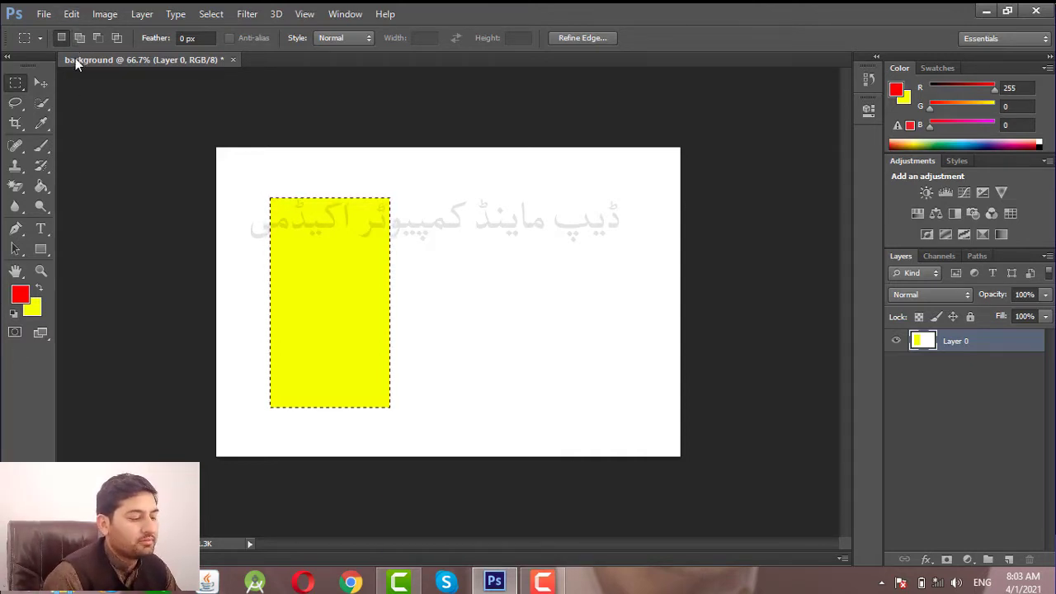
key(ctrl+z)
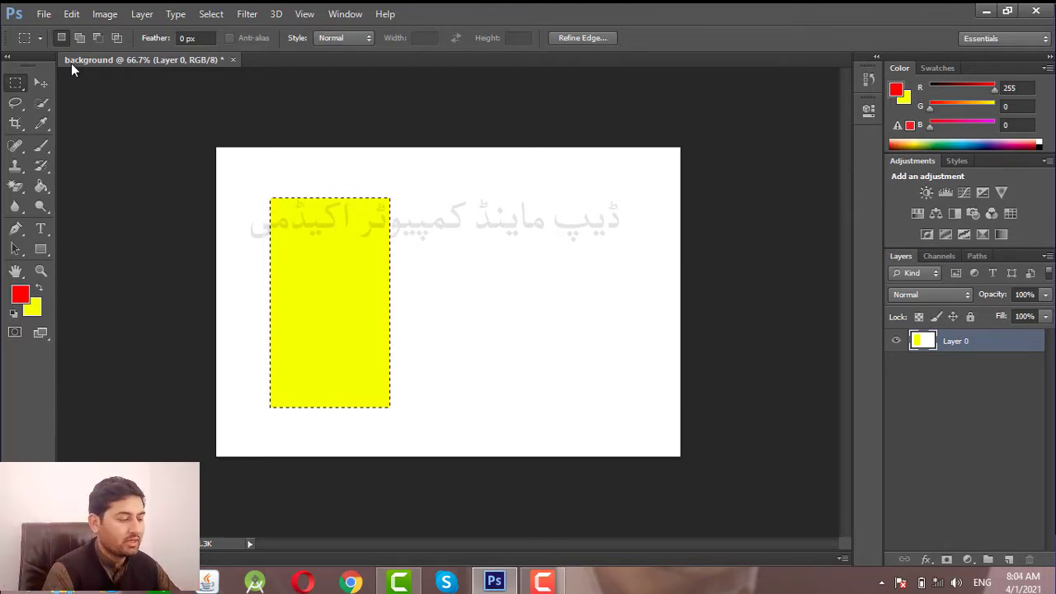
key(ctrl+alt+z)
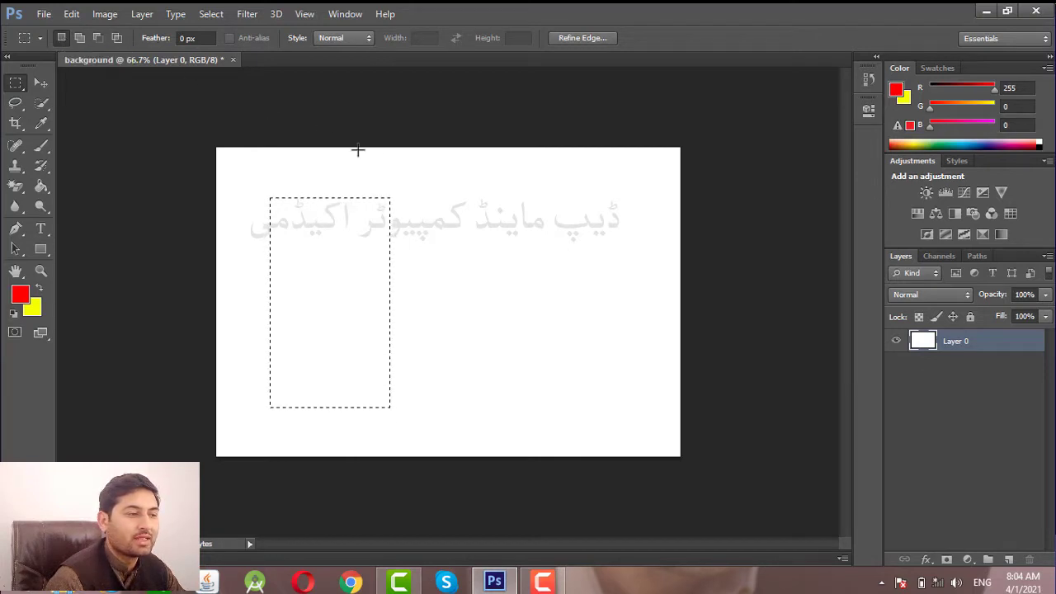
Step: Select a large rectangle on the canvas's right half, and add smaller rectangles along its left edge and in the left half using Add to selection
drag(447, 195, 601, 414)
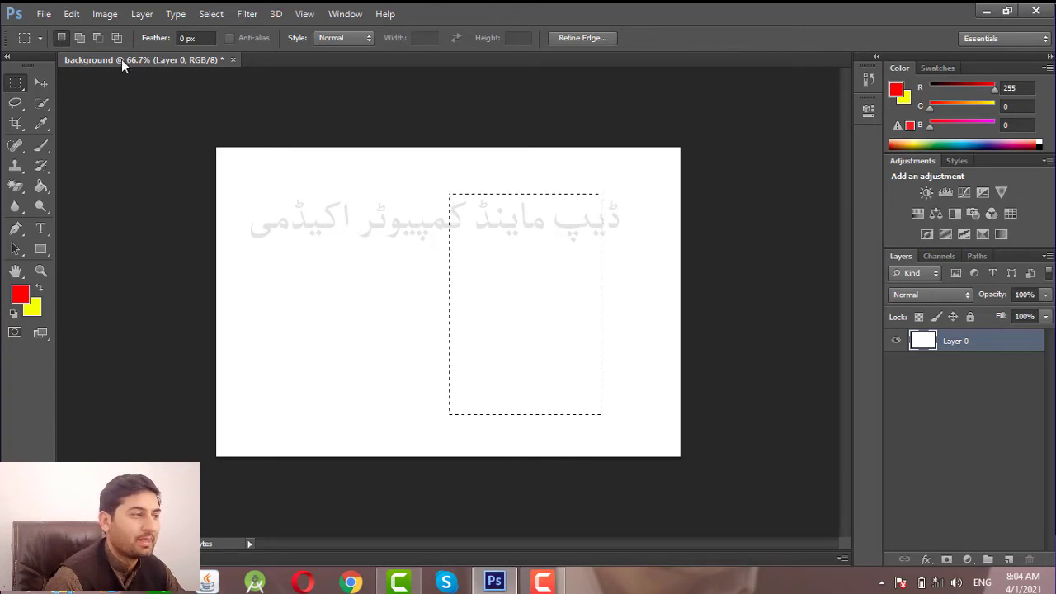
click(85, 38)
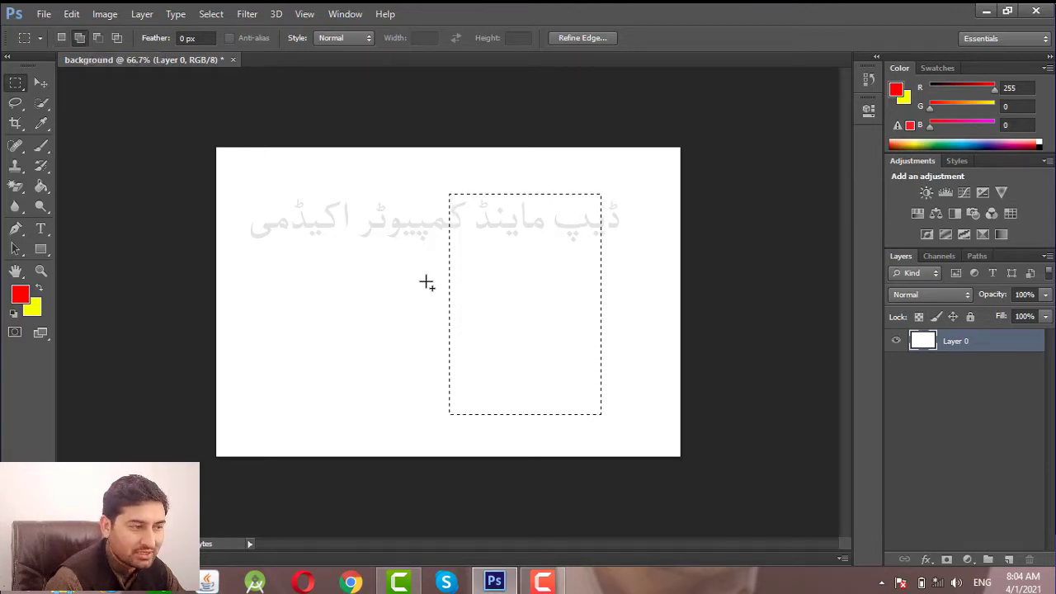
drag(412, 247, 444, 307)
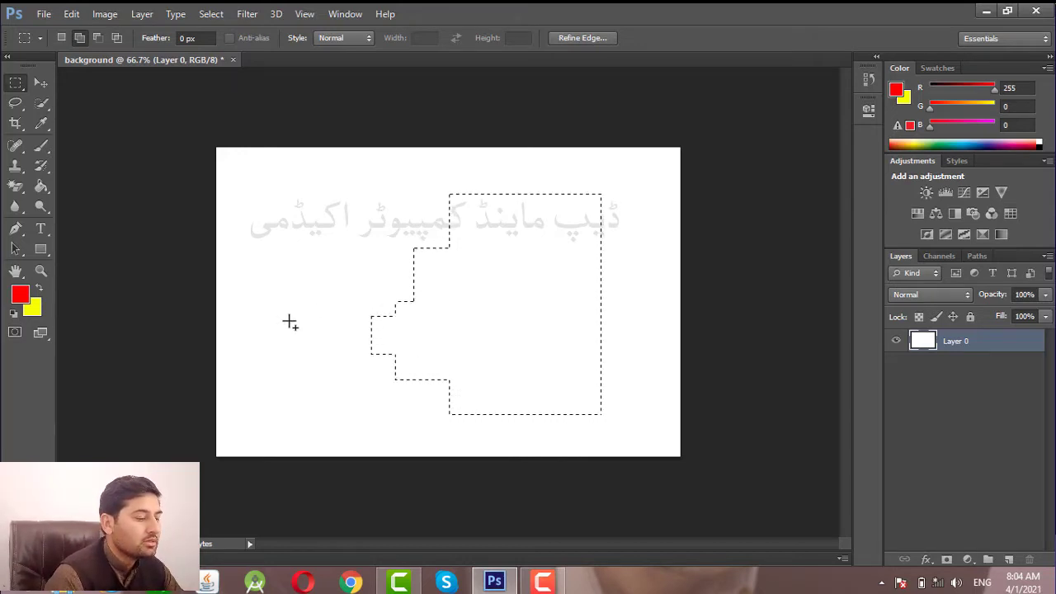
drag(280, 241, 333, 343)
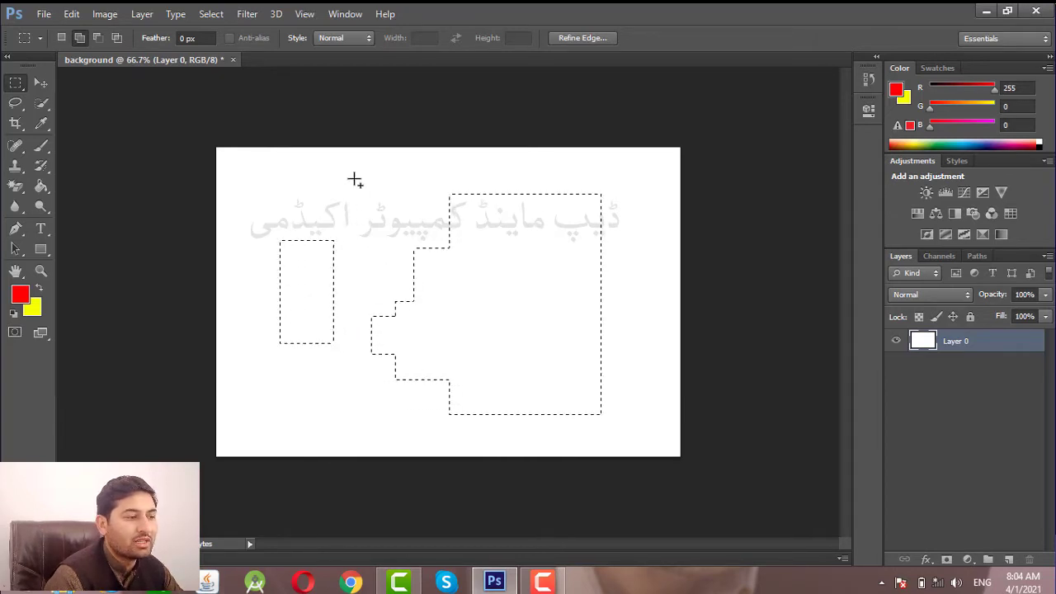
drag(354, 175, 390, 236)
drag(274, 178, 315, 221)
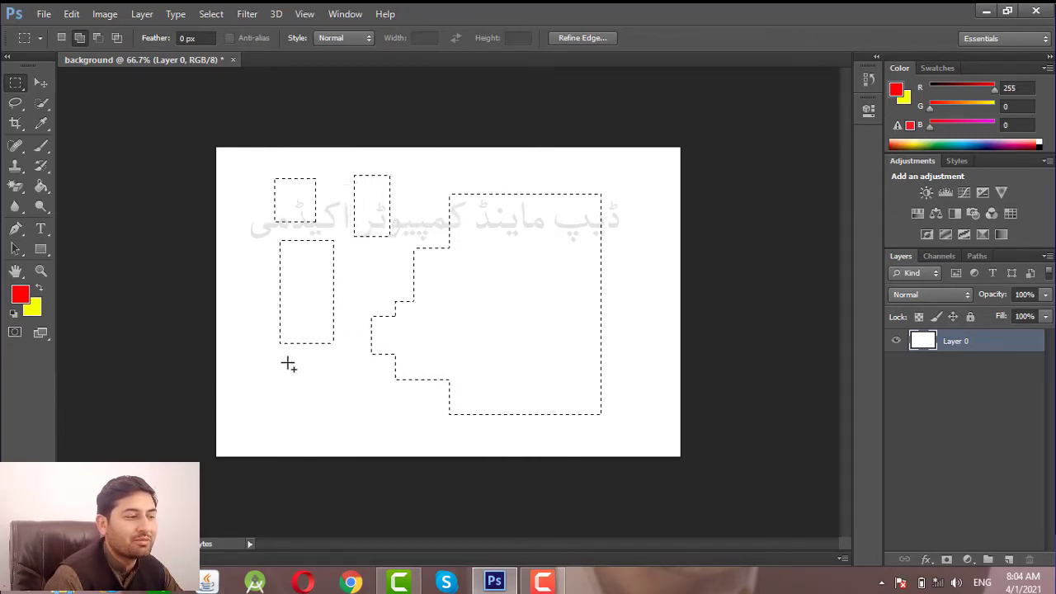
Step: Add another small rectangle to the selection at the canvas's lower left, fill everything with red, undo the fill and deselect
drag(286, 370, 328, 426)
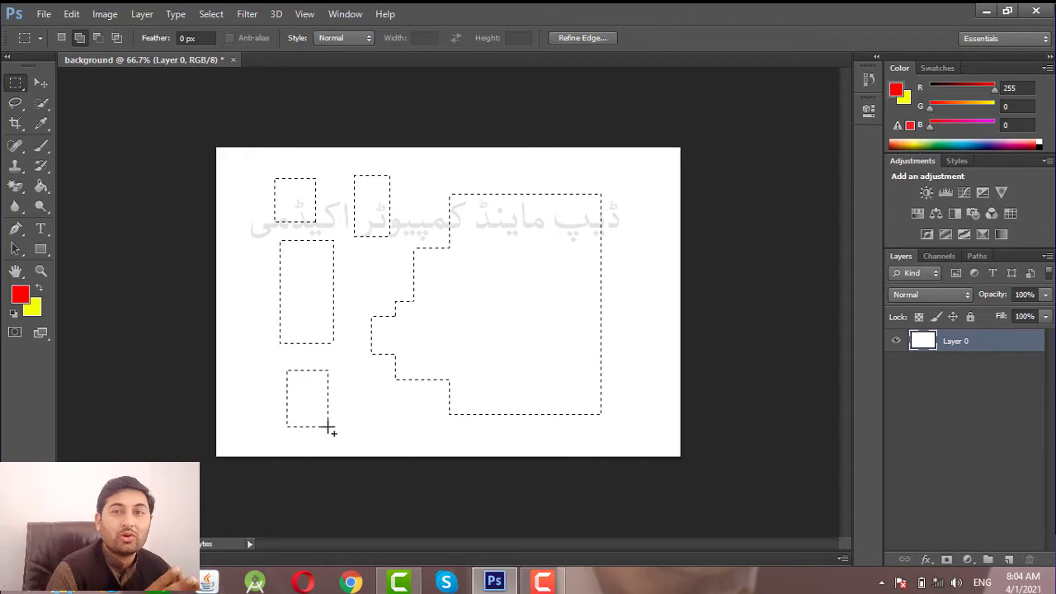
key(alt+BackSpace)
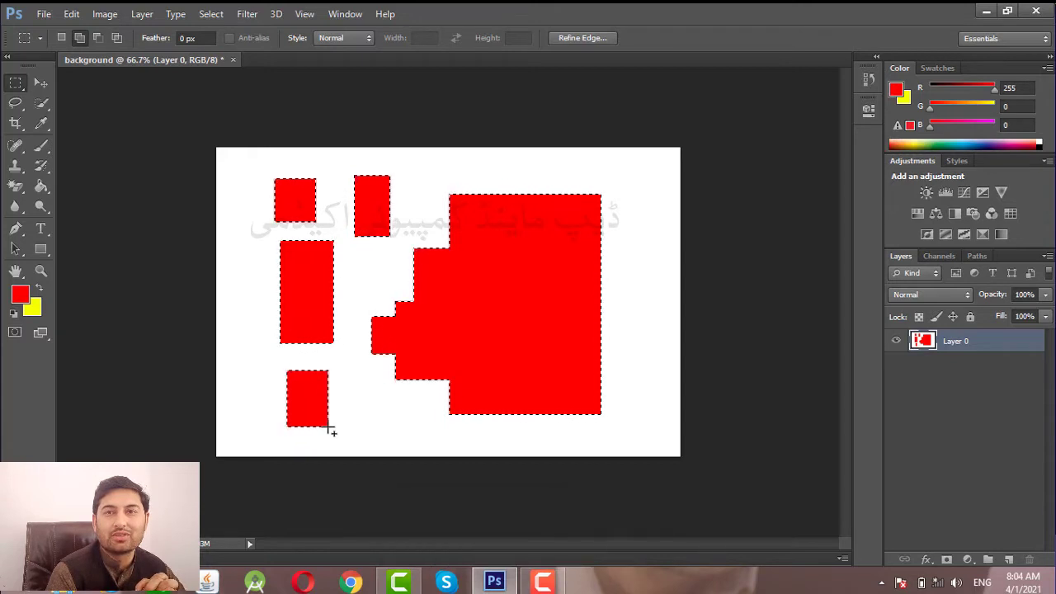
key(ctrl+z)
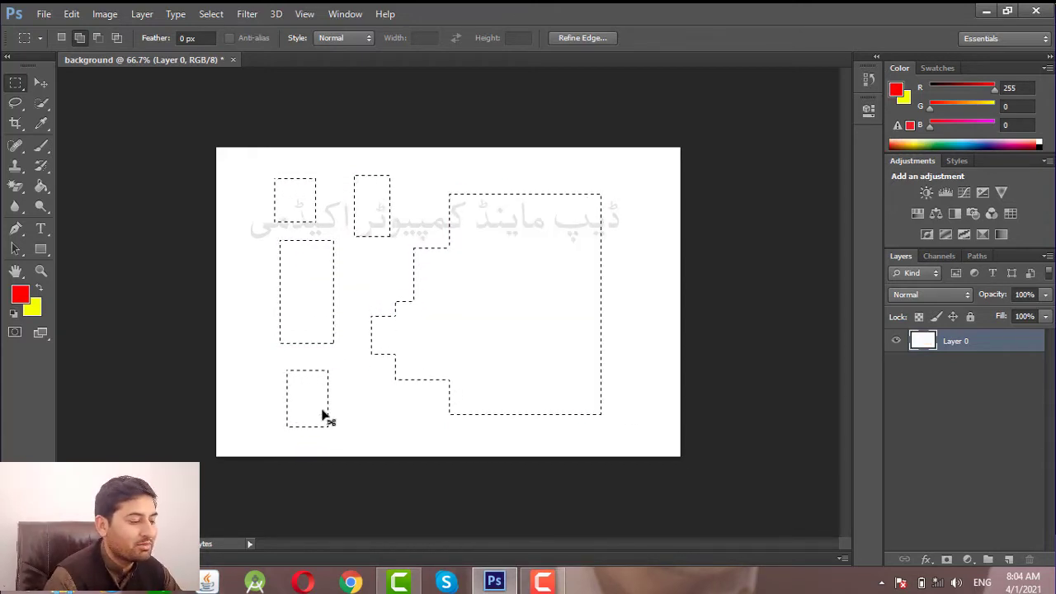
click(322, 415)
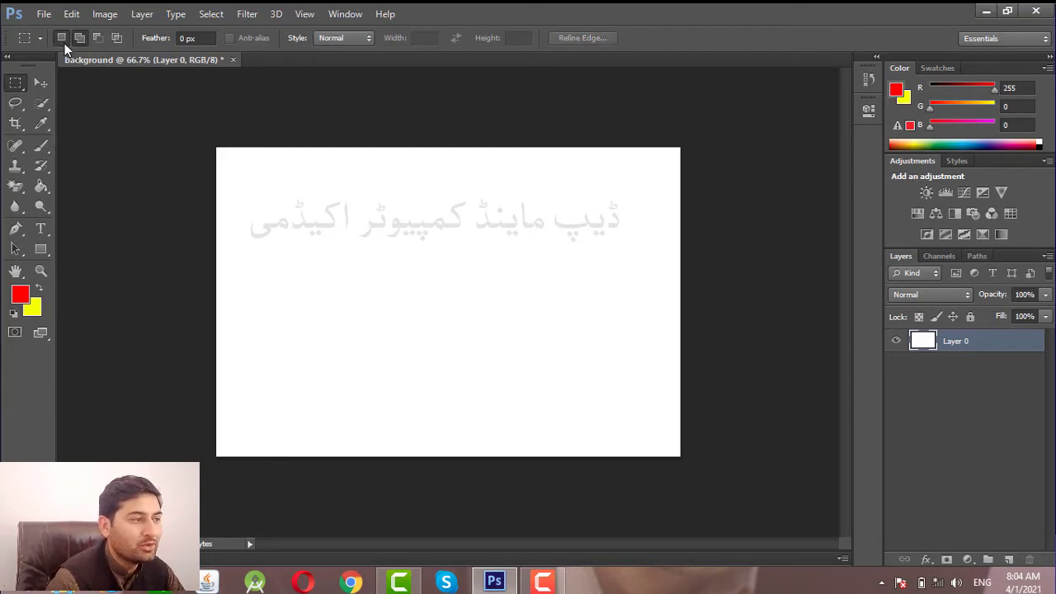
Step: Draw several rectangular marquees in New selection mode, each replacing the previous one, ending with a small upright rectangle right of the canvas centre
drag(265, 220, 396, 371)
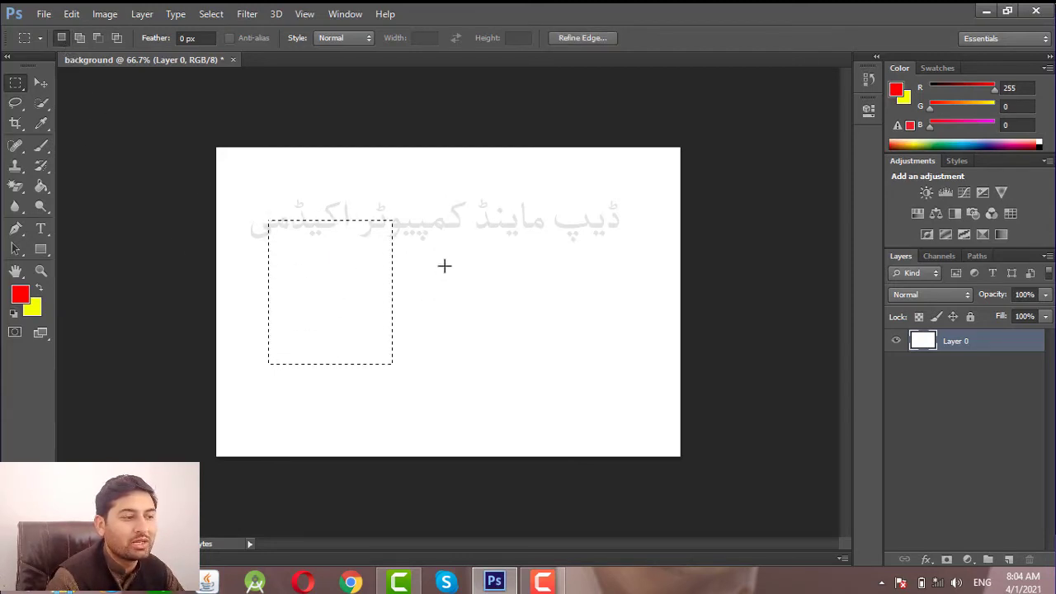
click(450, 232)
drag(472, 267, 507, 338)
drag(330, 239, 385, 351)
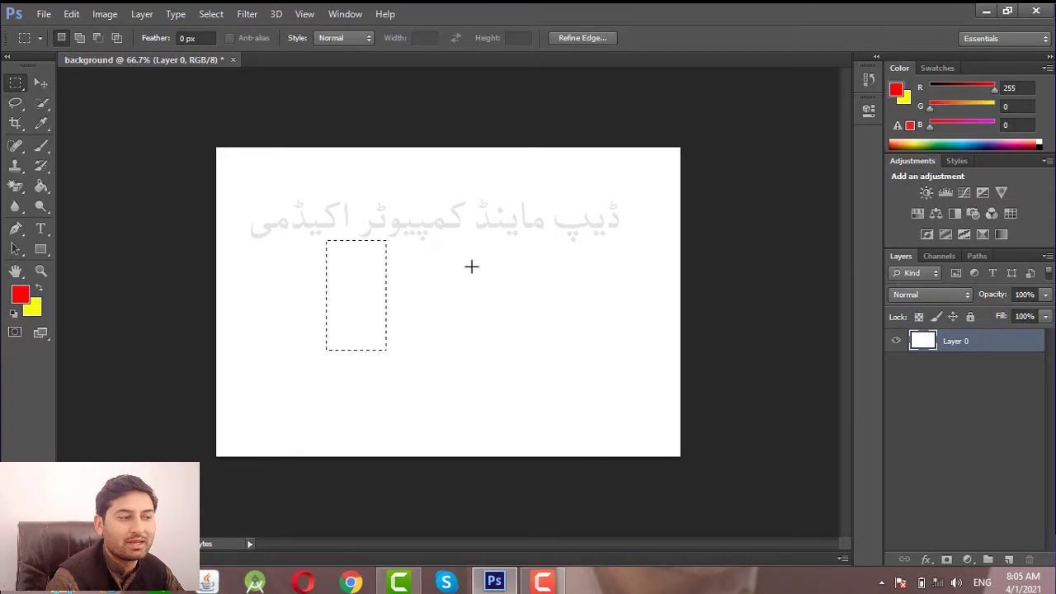
drag(467, 262, 520, 349)
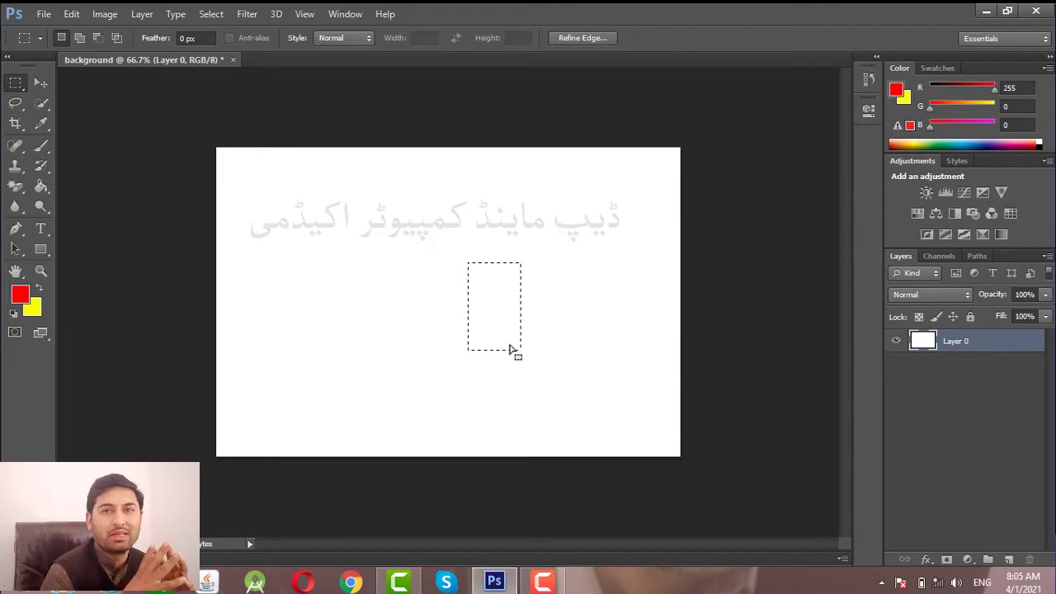
Step: Using Add to selection, extend the central rectangle into a large cross-like shape and add five separate small rectangles around its left and lower sides
click(76, 38)
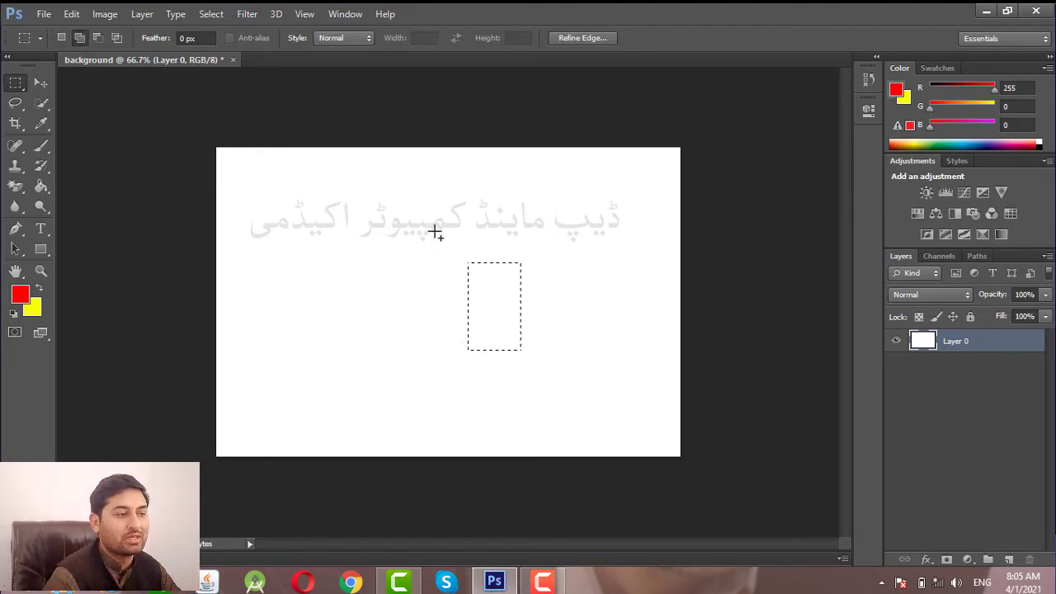
drag(434, 228, 566, 377)
drag(387, 265, 501, 352)
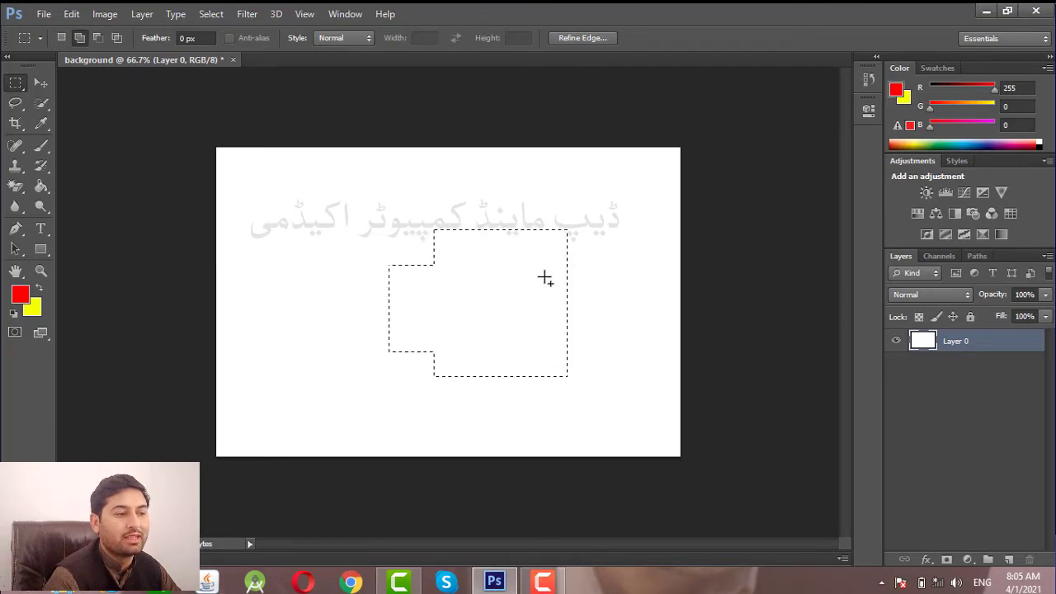
drag(565, 274, 606, 348)
drag(306, 182, 358, 233)
drag(298, 299, 350, 369)
drag(236, 245, 283, 296)
drag(260, 381, 431, 434)
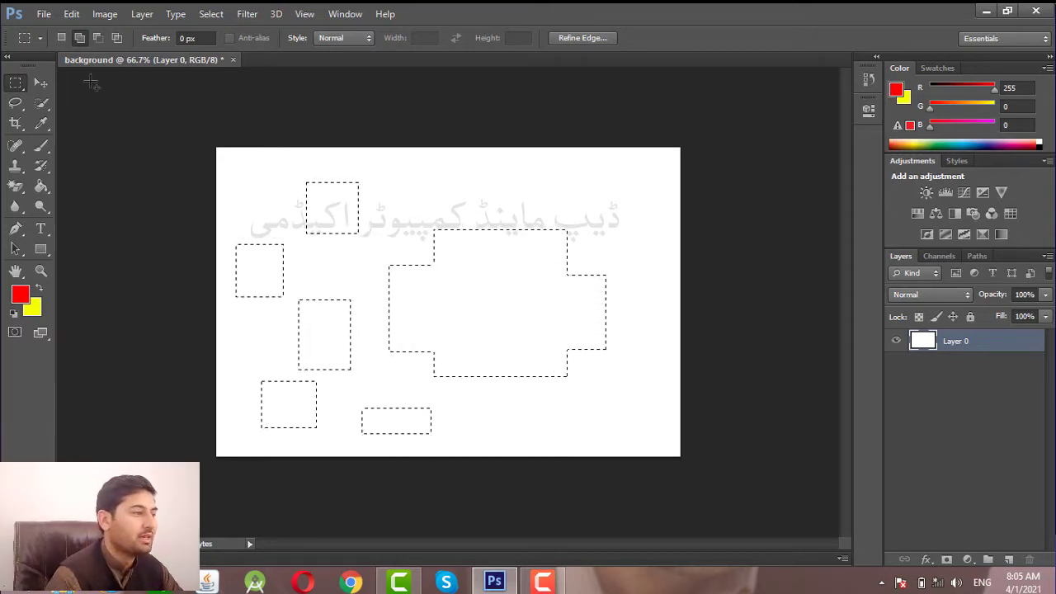
Step: Using Subtract from selection, cut a notch and the right part from the large shape, and remove all the smaller rectangles
click(99, 38)
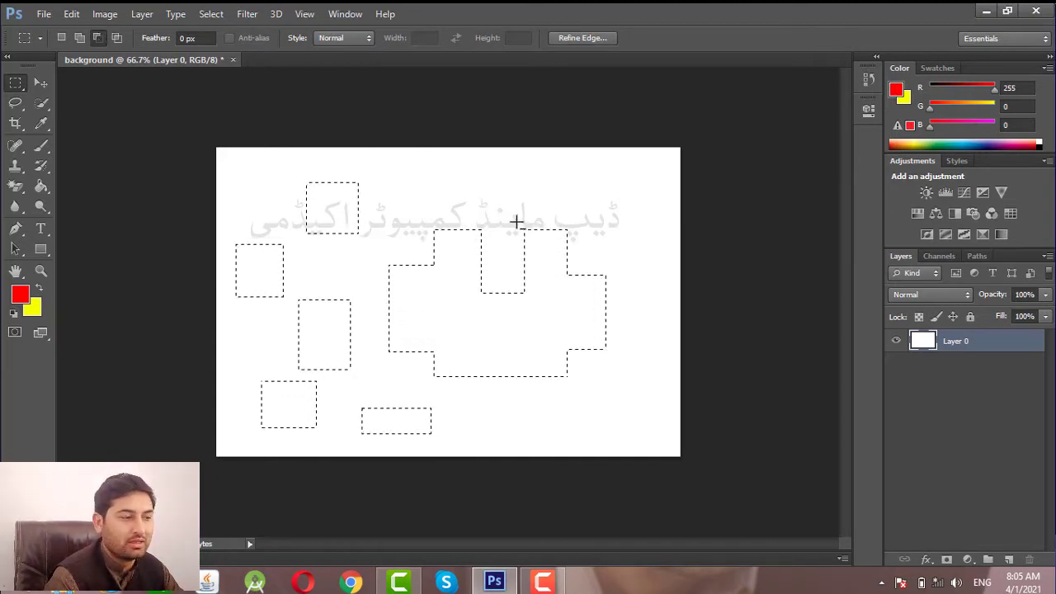
drag(516, 208, 631, 427)
drag(259, 196, 280, 224)
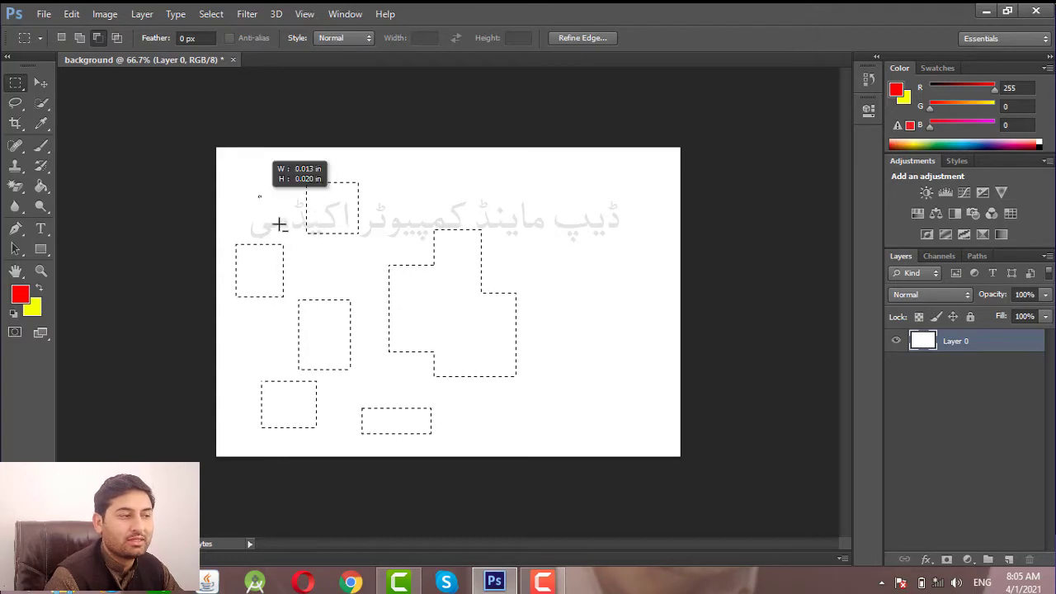
drag(360, 373, 361, 373)
drag(229, 236, 267, 330)
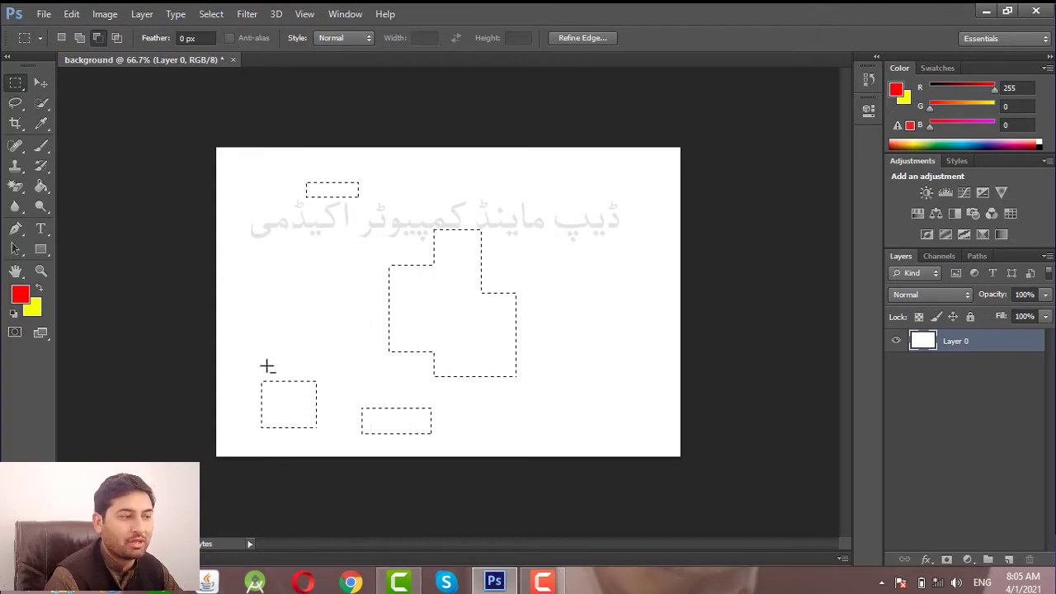
drag(407, 449, 409, 448)
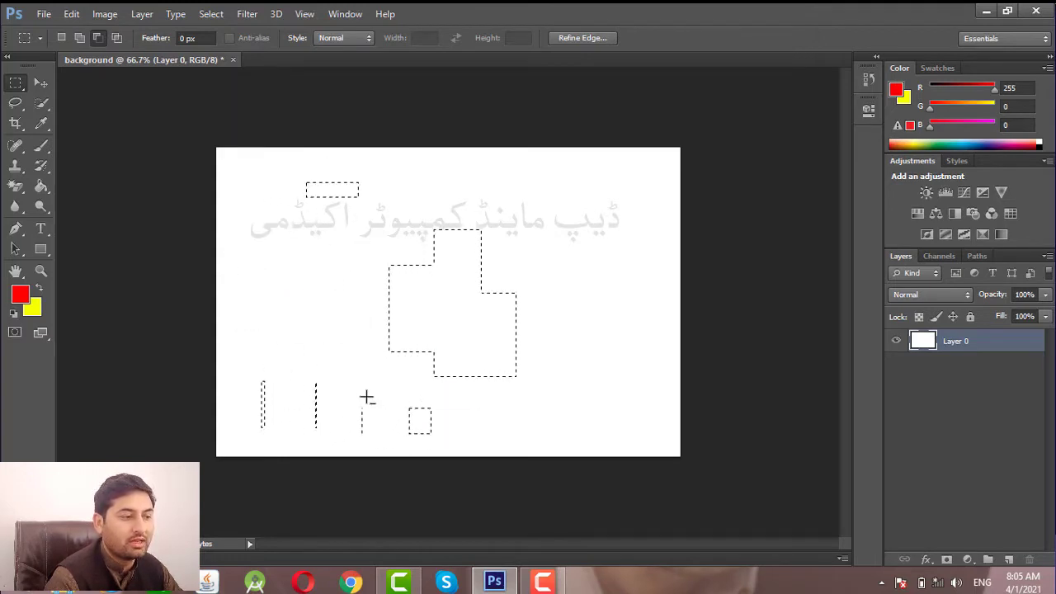
drag(340, 393, 386, 447)
drag(381, 400, 442, 460)
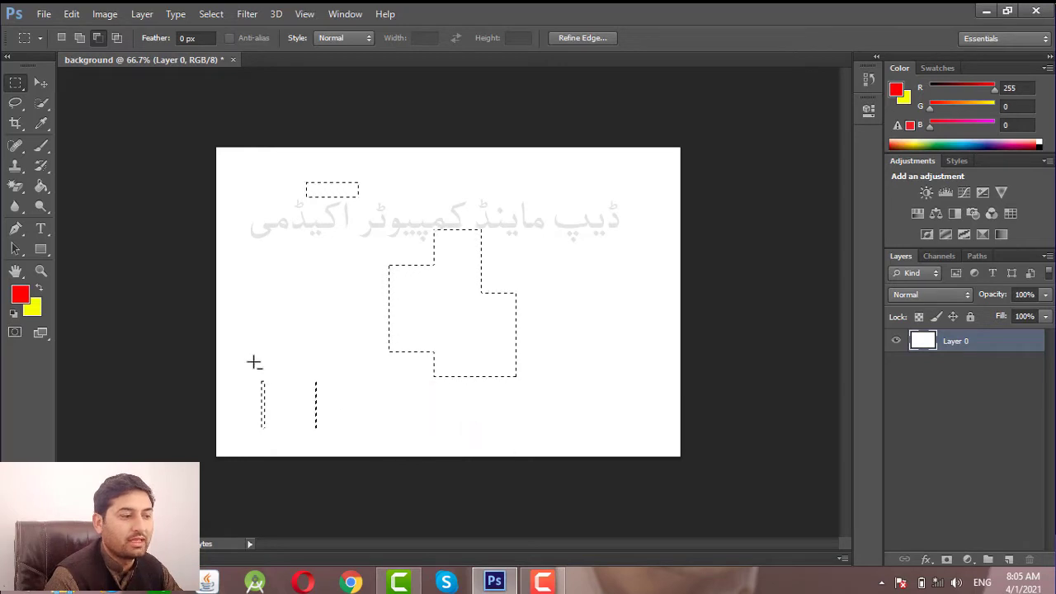
drag(219, 349, 349, 462)
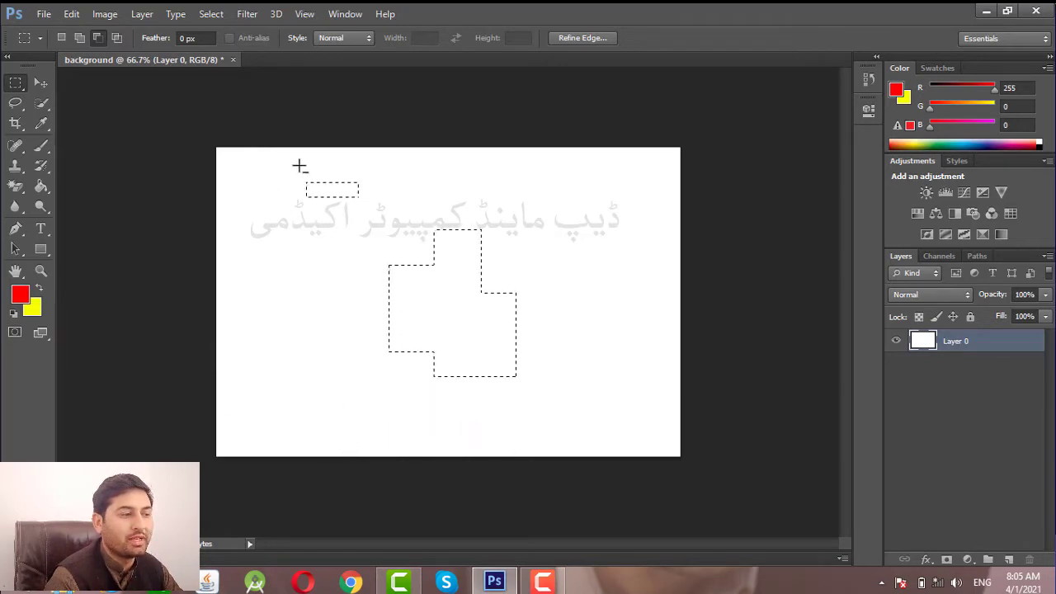
drag(297, 163, 381, 201)
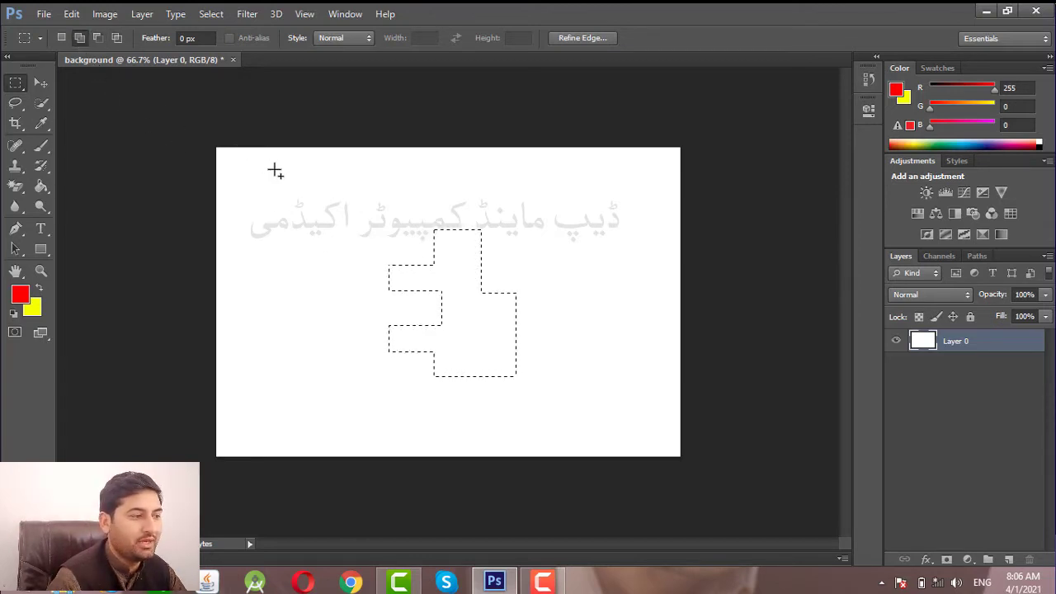
Step: Add a tall rectangle to the canvas's left half, and trim the central shape's left arms using Subtract from selection
drag(276, 173, 362, 336)
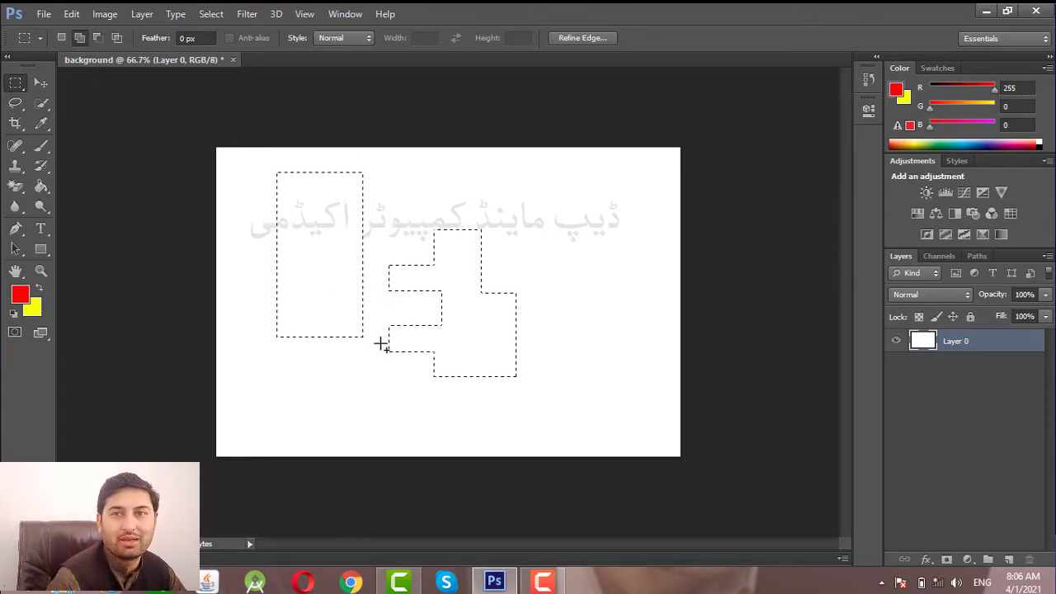
click(94, 41)
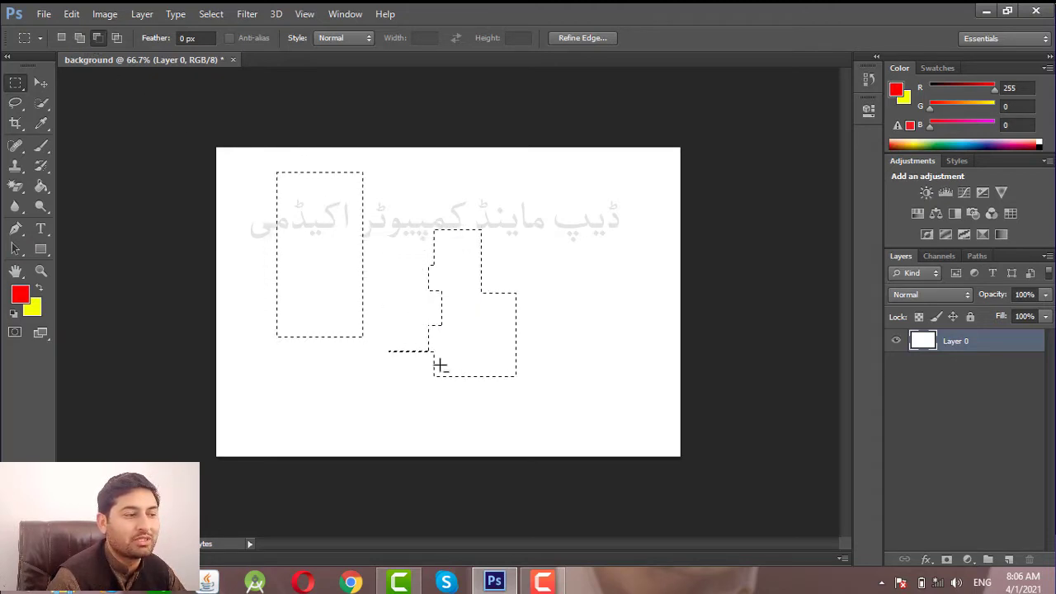
Step: Using Intersect with selection, reduce the tall rectangle to successively smaller areas inside it, and try intersecting with an area outside it
click(119, 42)
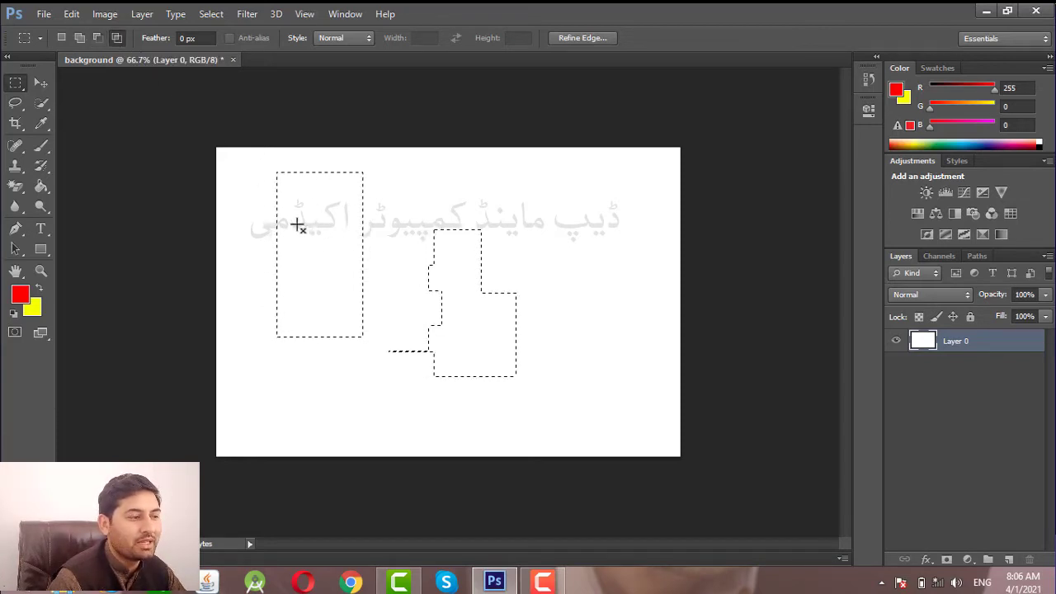
drag(322, 258, 343, 301)
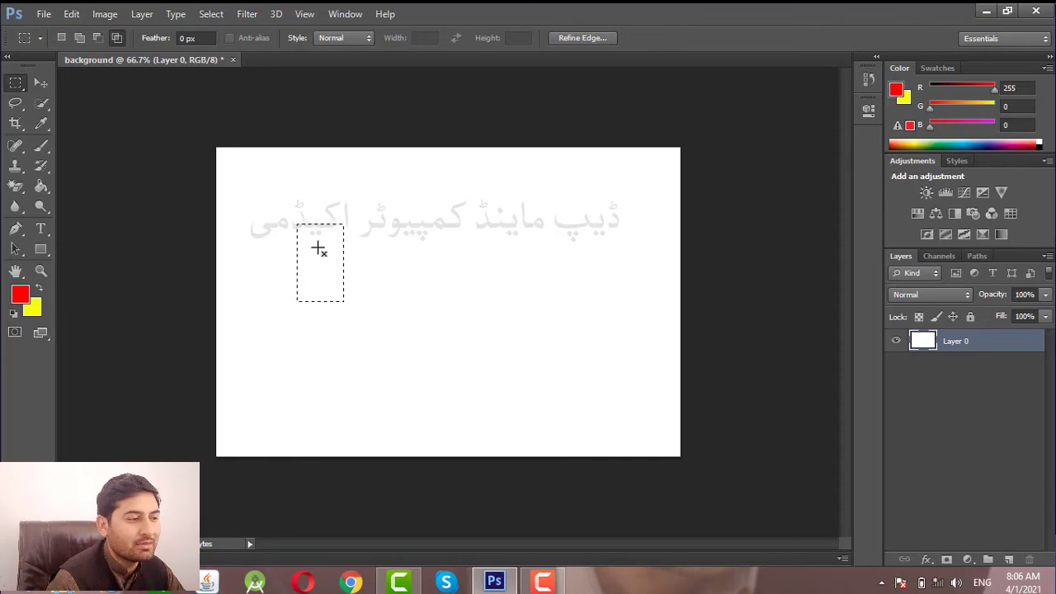
drag(318, 248, 332, 277)
drag(415, 247, 476, 298)
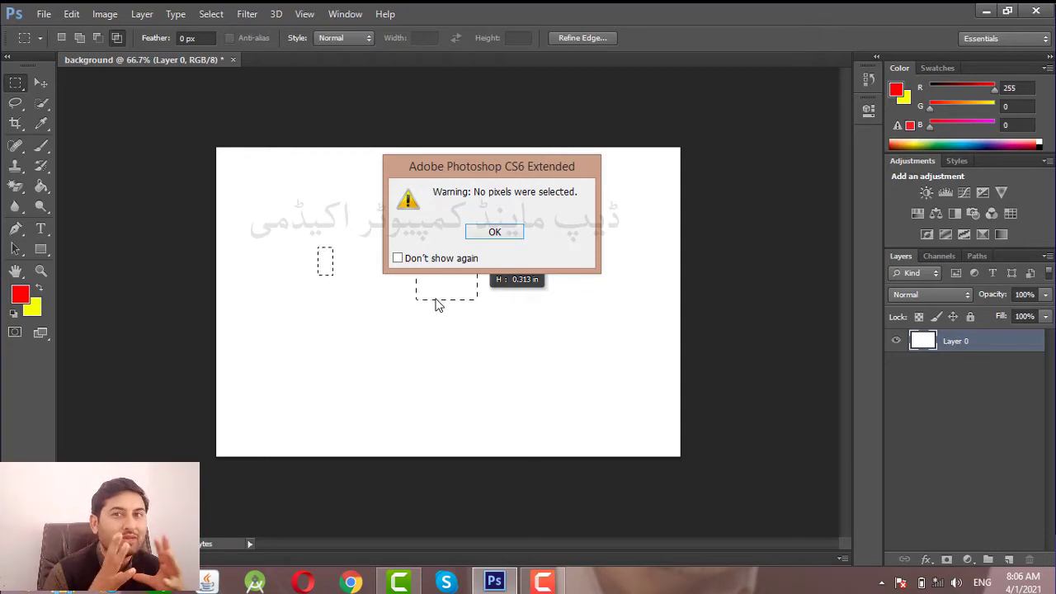
click(493, 235)
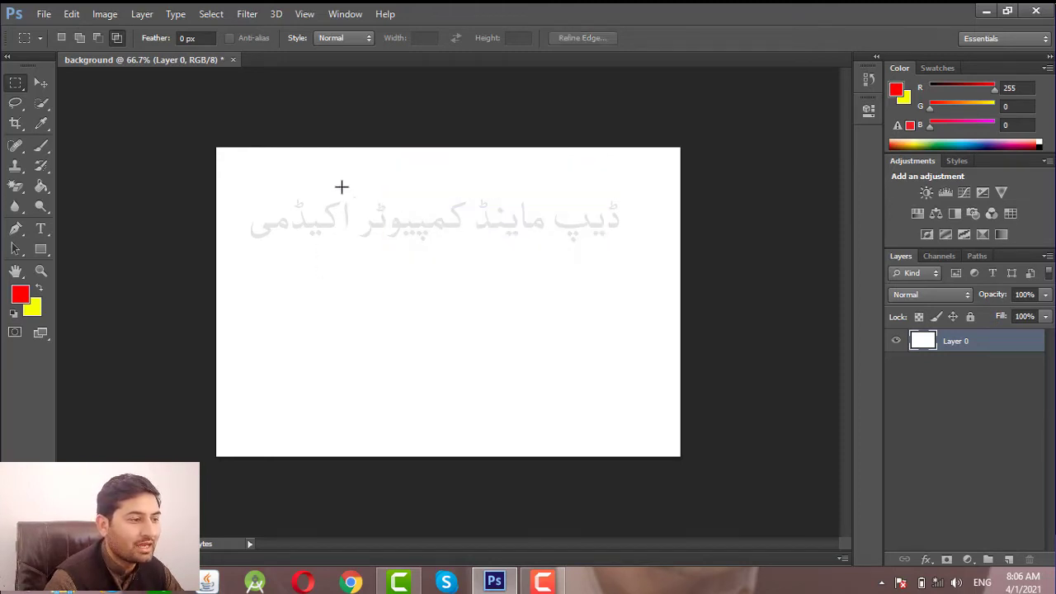
Step: Select a large upright rectangle mid-canvas and narrow it to a small central rectangle by drawing overlapping marquees in Intersect mode
drag(342, 187, 471, 358)
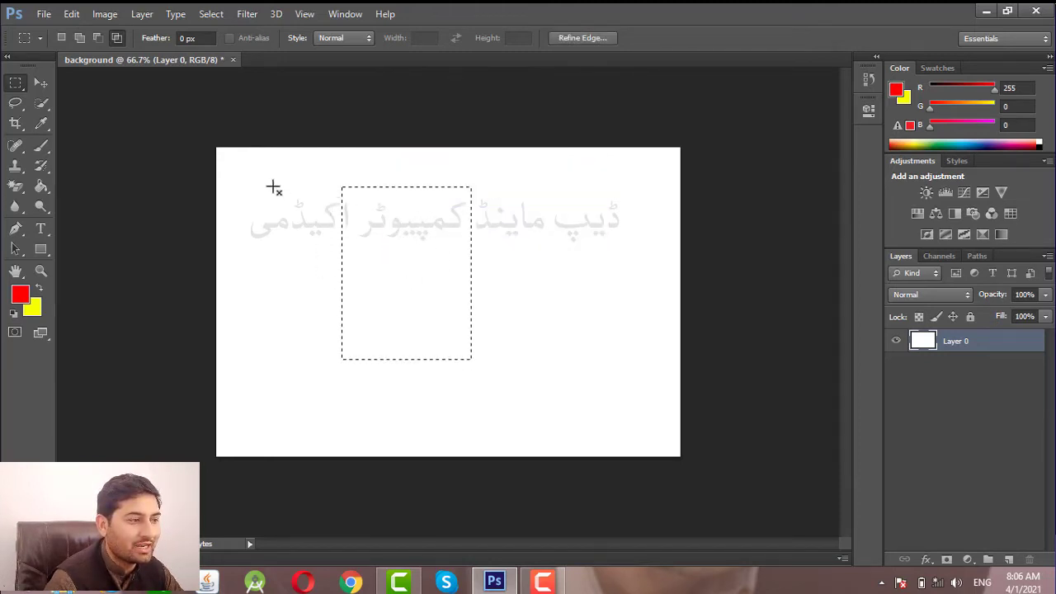
drag(272, 186, 470, 381)
drag(311, 228, 546, 450)
drag(310, 246, 491, 359)
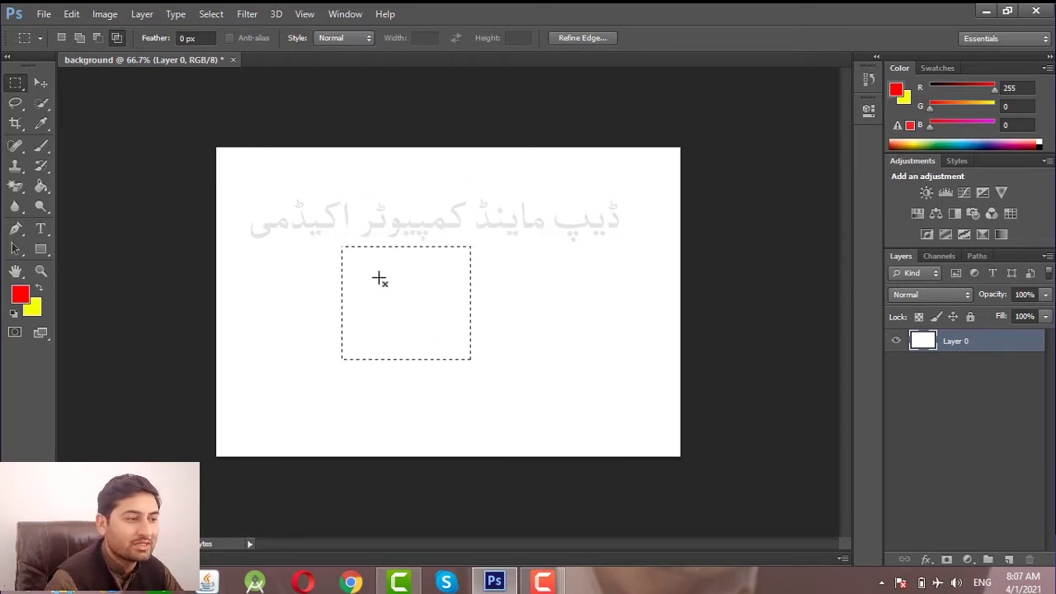
drag(380, 276, 429, 334)
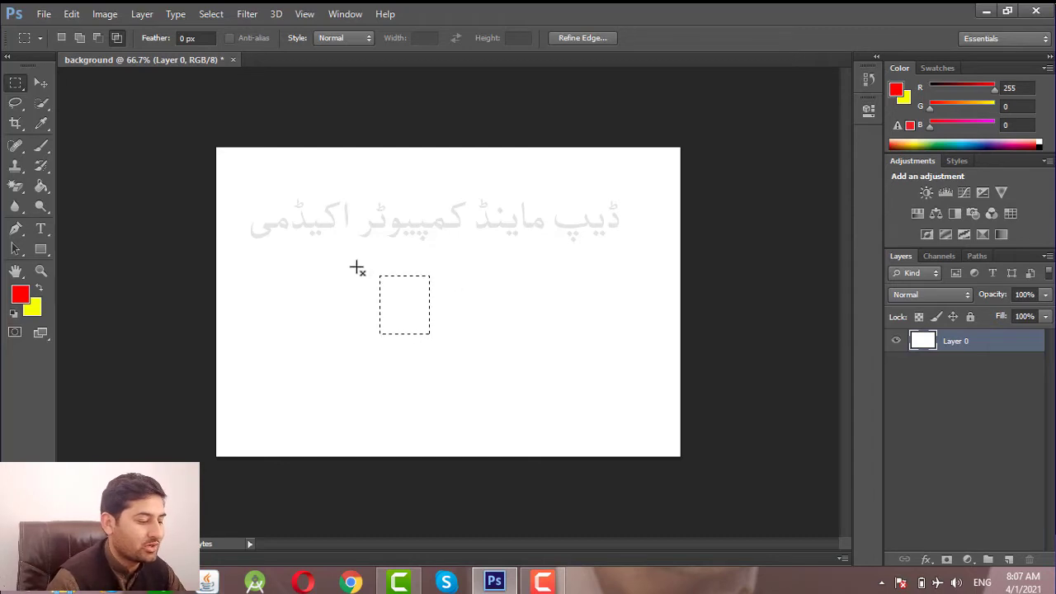
Step: Select a new upright rectangle in the middle of the canvas, fill it with the red foreground colour and deselect
click(60, 38)
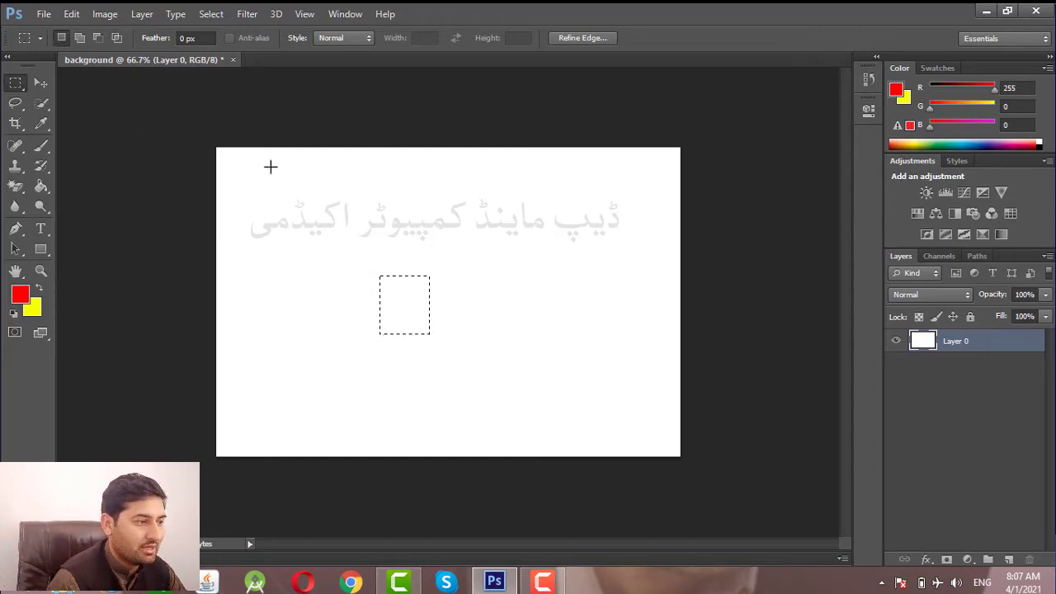
drag(328, 208, 475, 402)
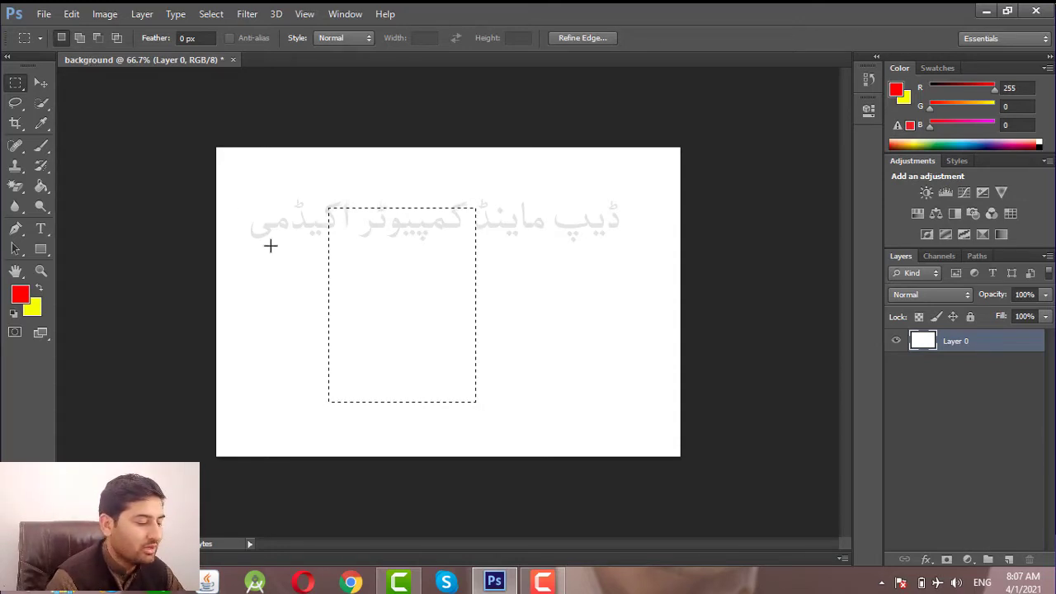
key(alt+BackSpace)
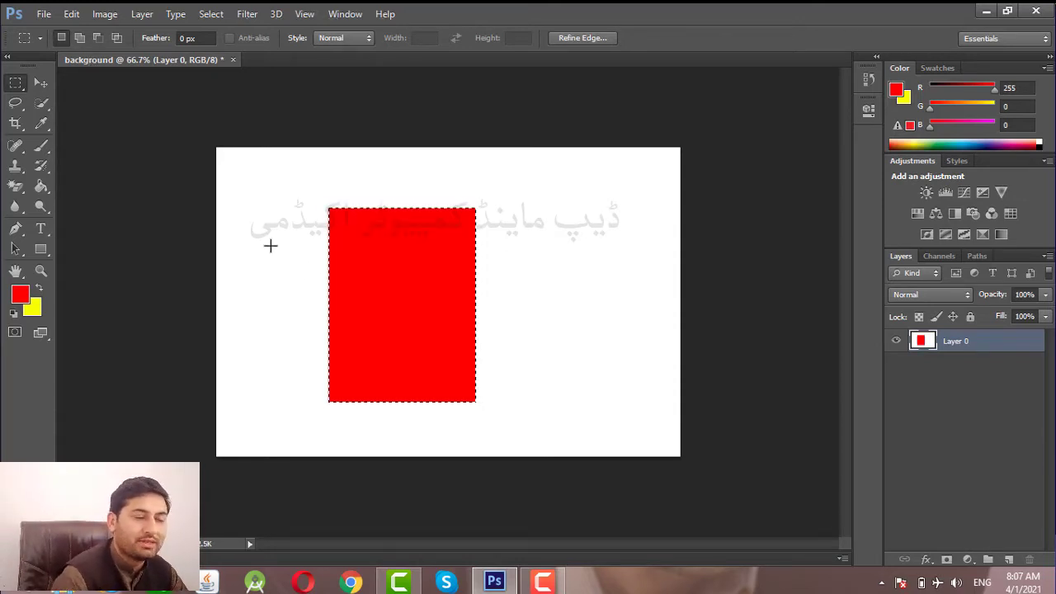
key(ctrl+d)
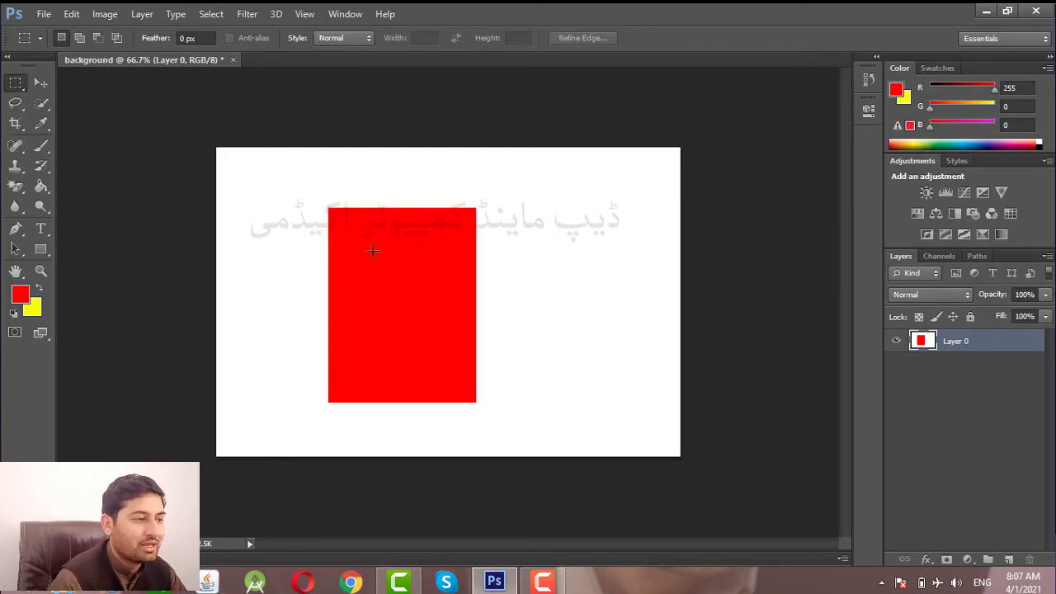
Step: Select two small squares side by side in the upper part of the red rectangle using Add to selection, and shift both slightly
drag(420, 283, 397, 272)
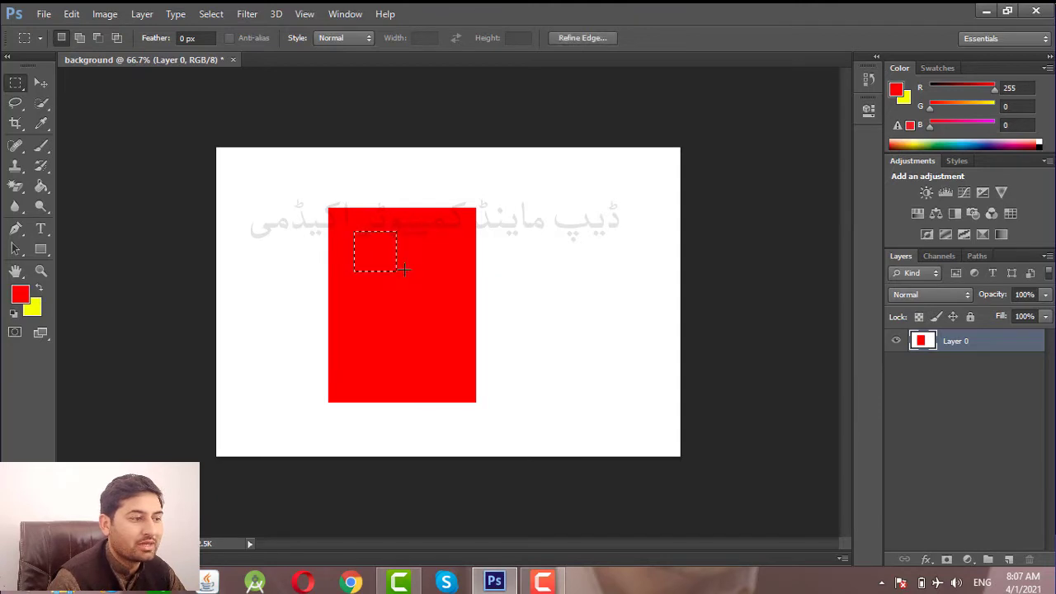
click(78, 38)
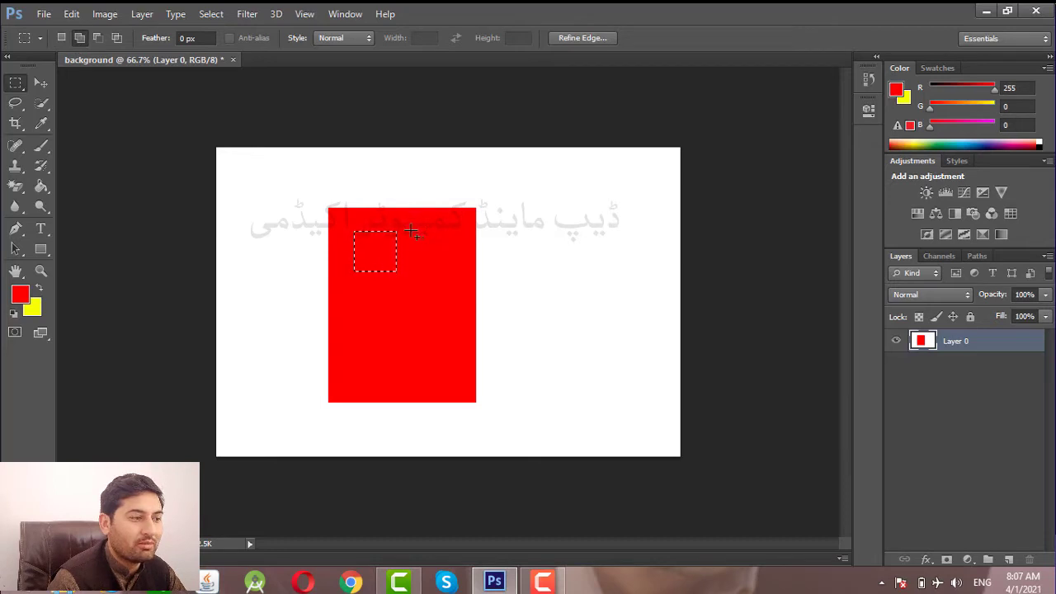
drag(412, 229, 452, 276)
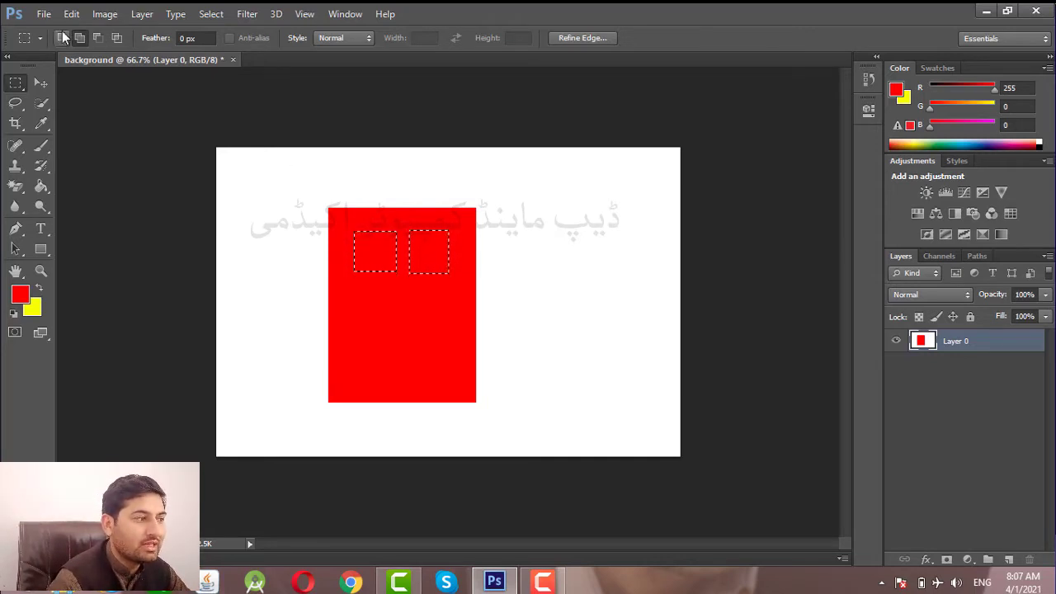
drag(374, 261, 369, 239)
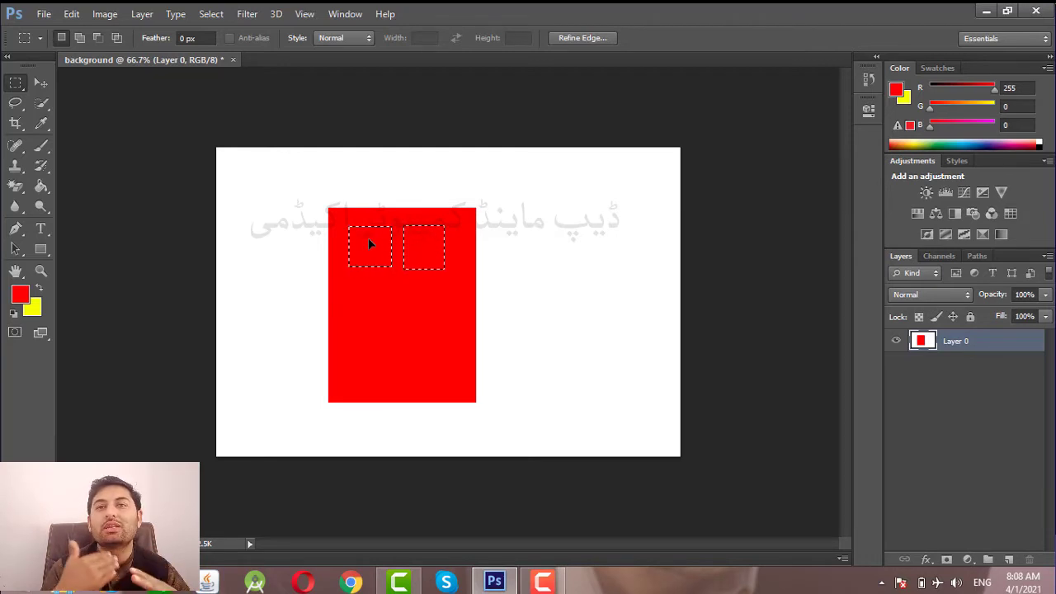
Step: Add two more small squares below the first pair, forming a two-by-two window-like selection on the red rectangle
click(79, 37)
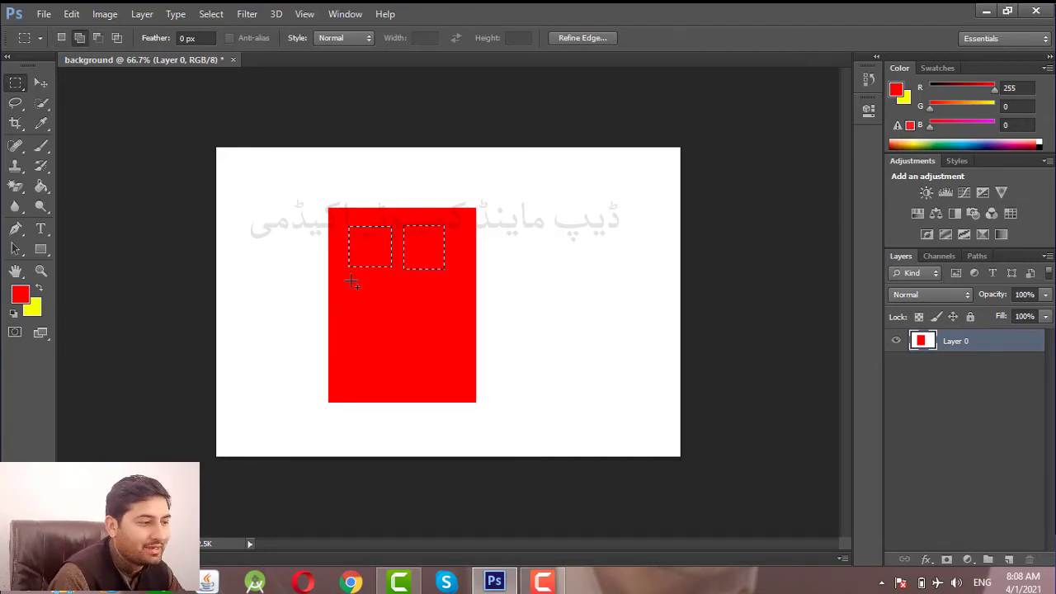
drag(351, 283, 393, 324)
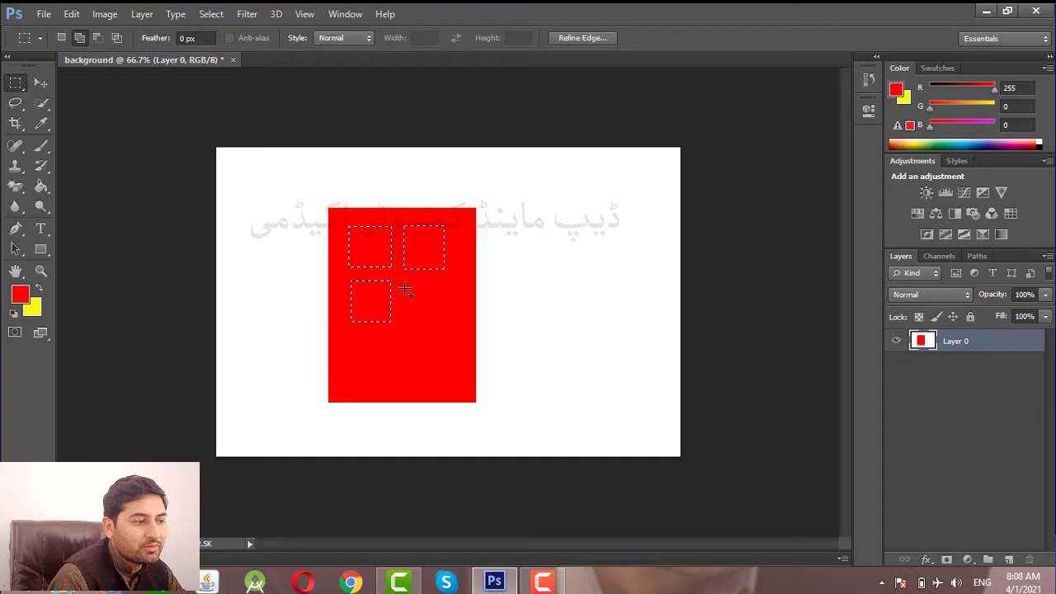
drag(403, 282, 442, 319)
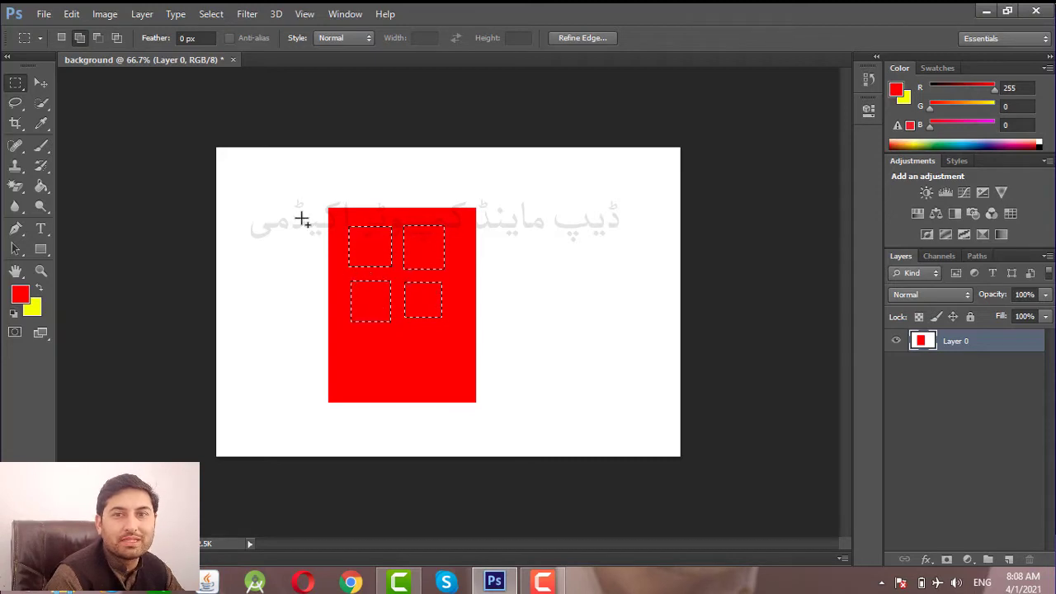
Step: Move the four-square selection down towards the red rectangle's centre, fill it with the yellow background colour and deselect
click(64, 37)
drag(362, 251, 372, 283)
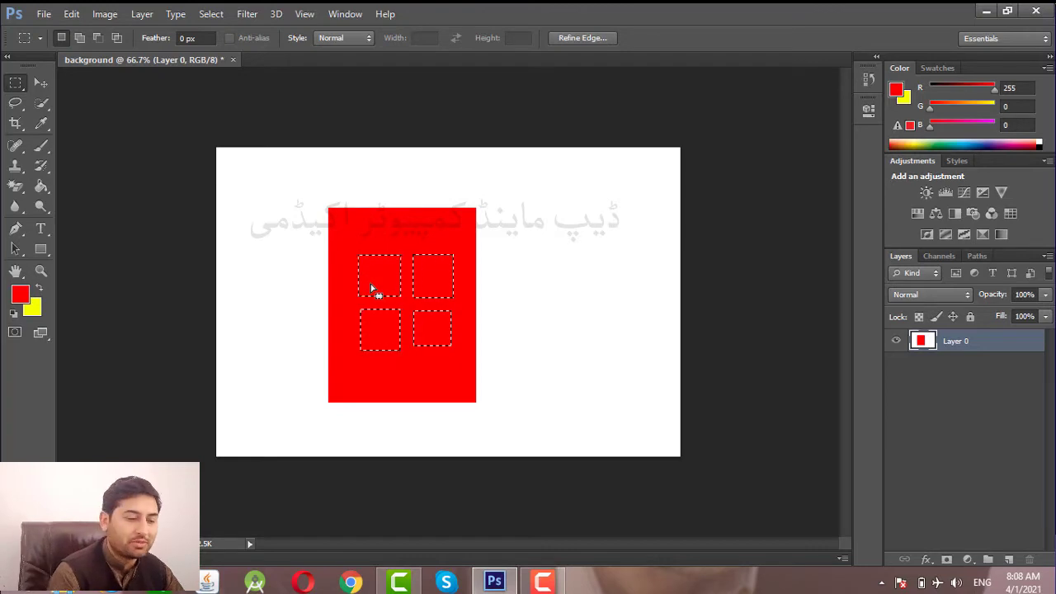
key(ctrl+BackSpace)
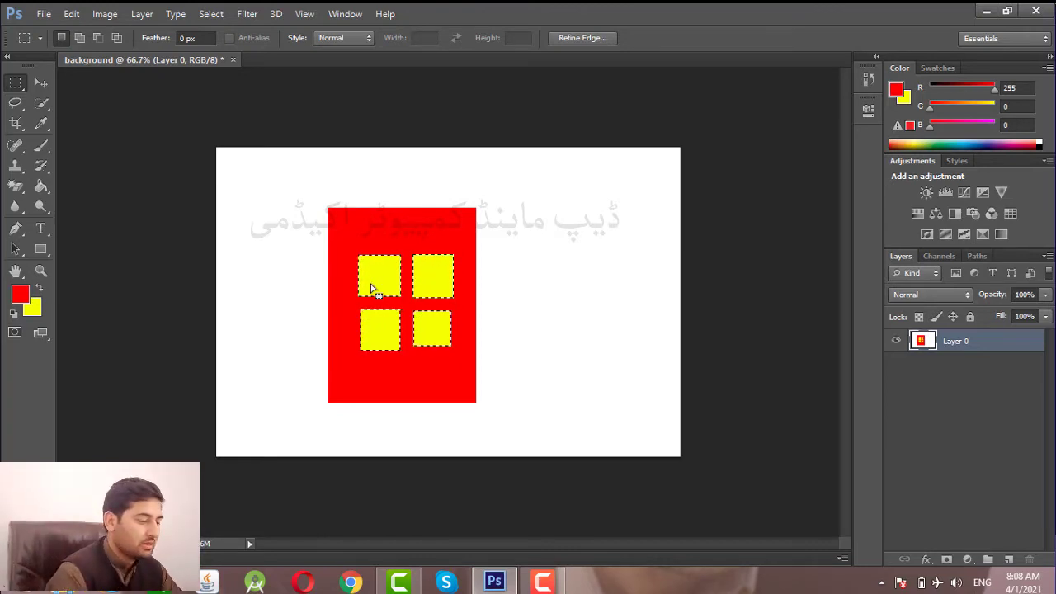
key(ctrl+d)
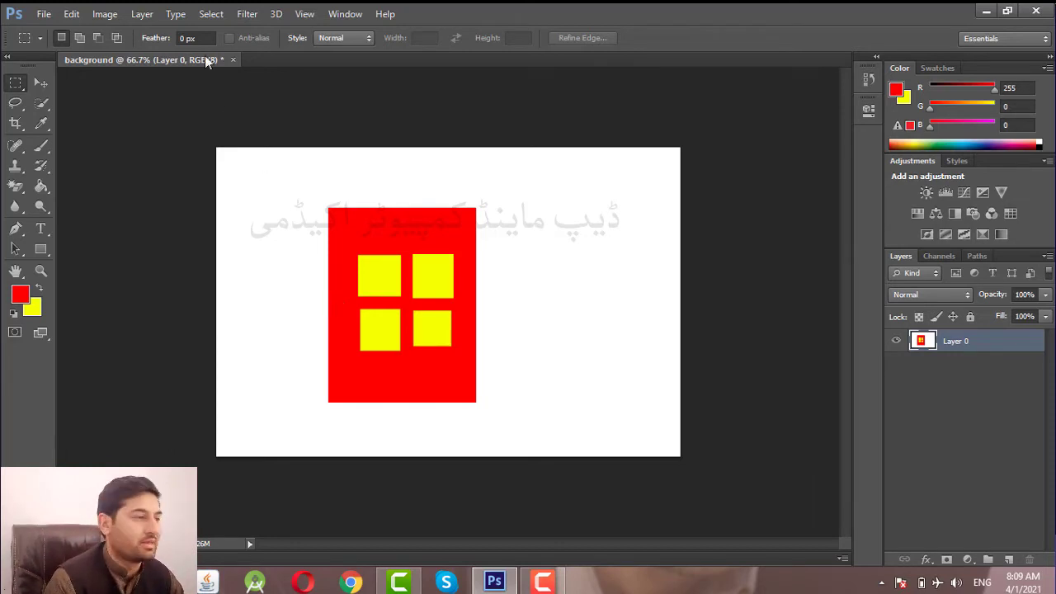
click(49, 15)
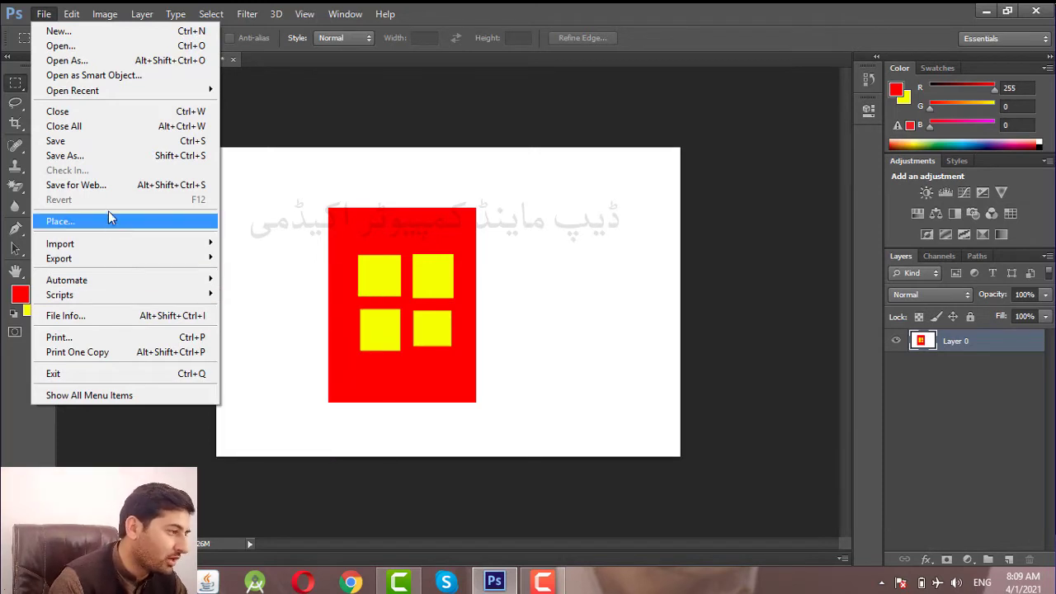
click(621, 252)
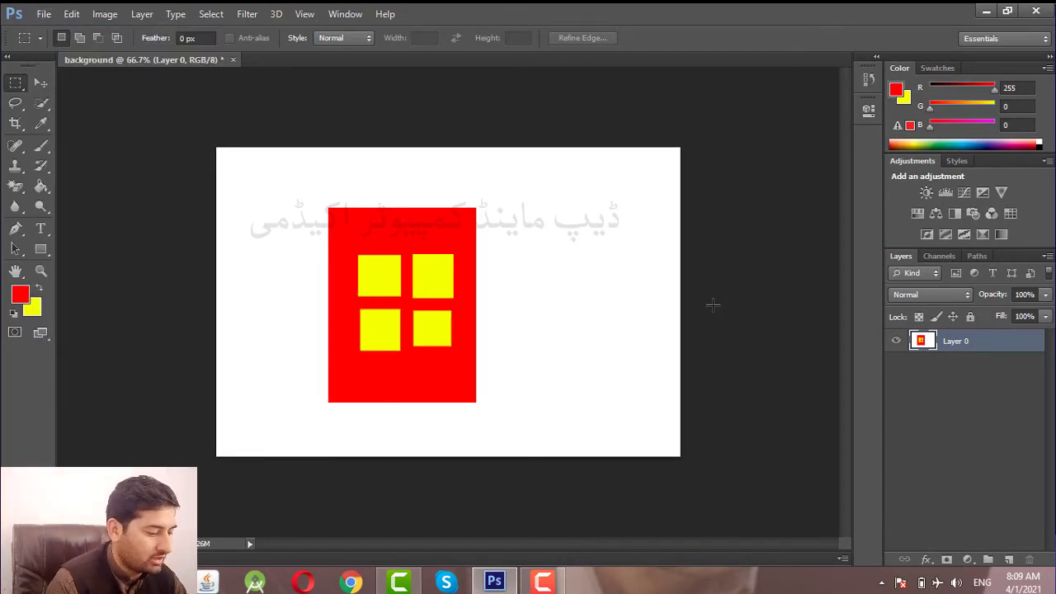
Step: Step back through the history to remove the yellow squares, the red rectangle and its selection from the canvas
key(ctrl+alt+z)
key(ctrl+alt+z)
key(ctrl+alt+z)
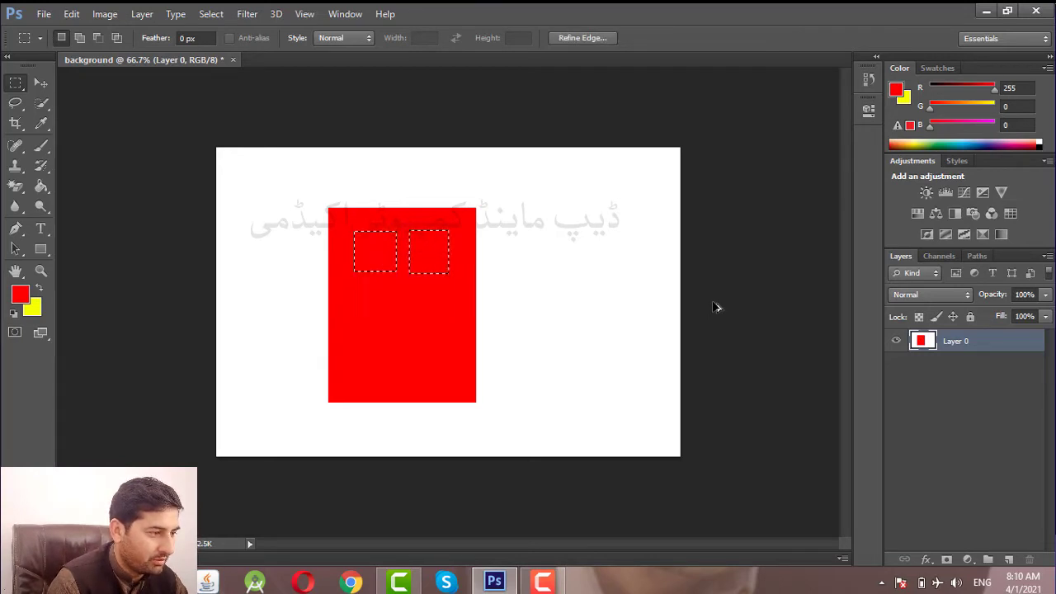
key(ctrl+alt+z)
key(ctrl+alt+z)
key(ctrl+alt+z)
key(ctrl+alt+z)
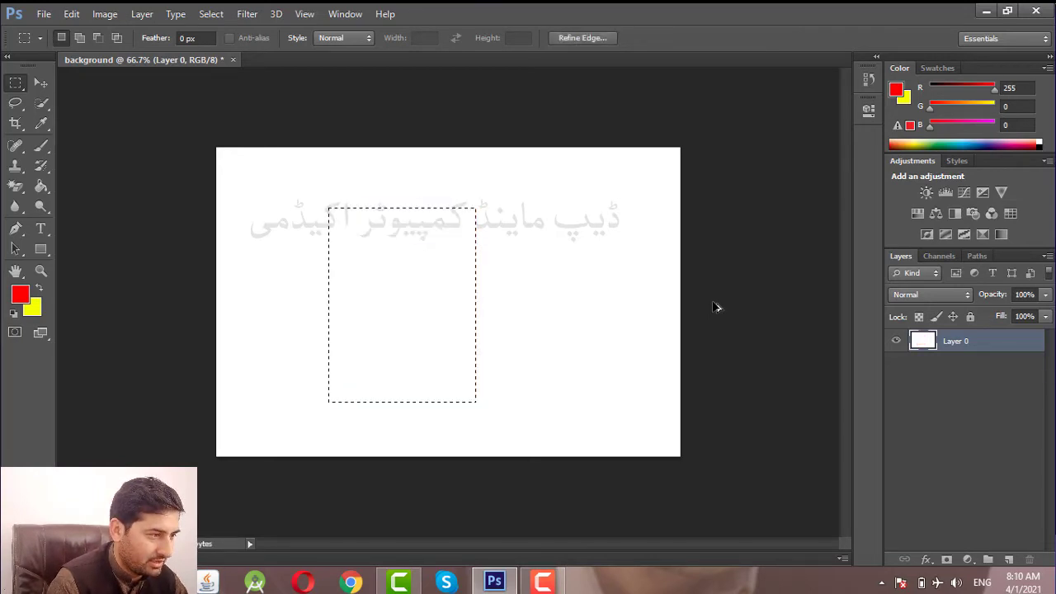
key(ctrl+alt+z)
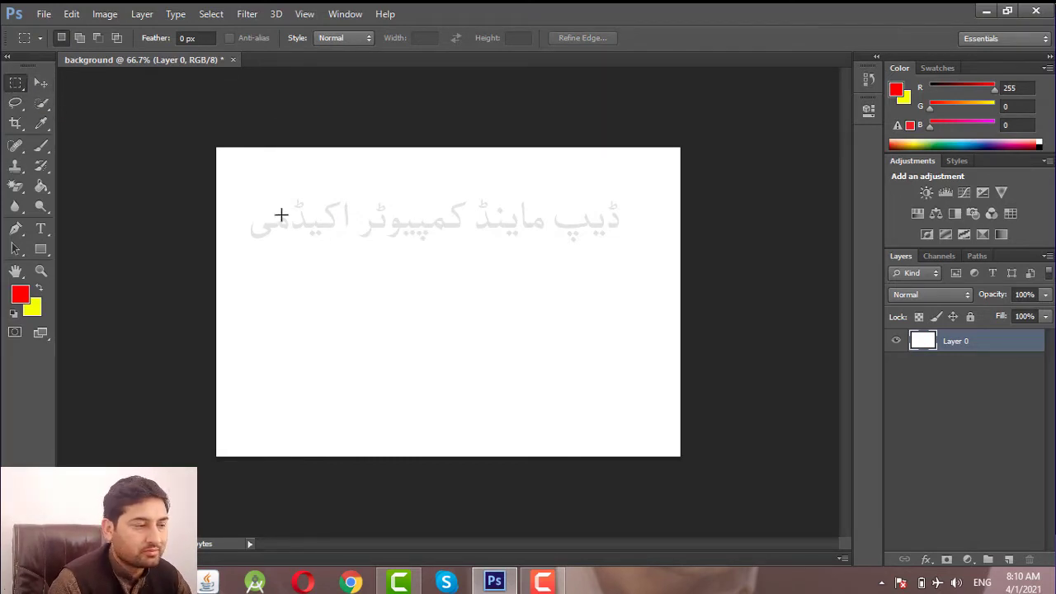
Step: Select an upright rectangle in the middle of the canvas and set the marquee tool's Feather to 30 px
drag(356, 223, 470, 364)
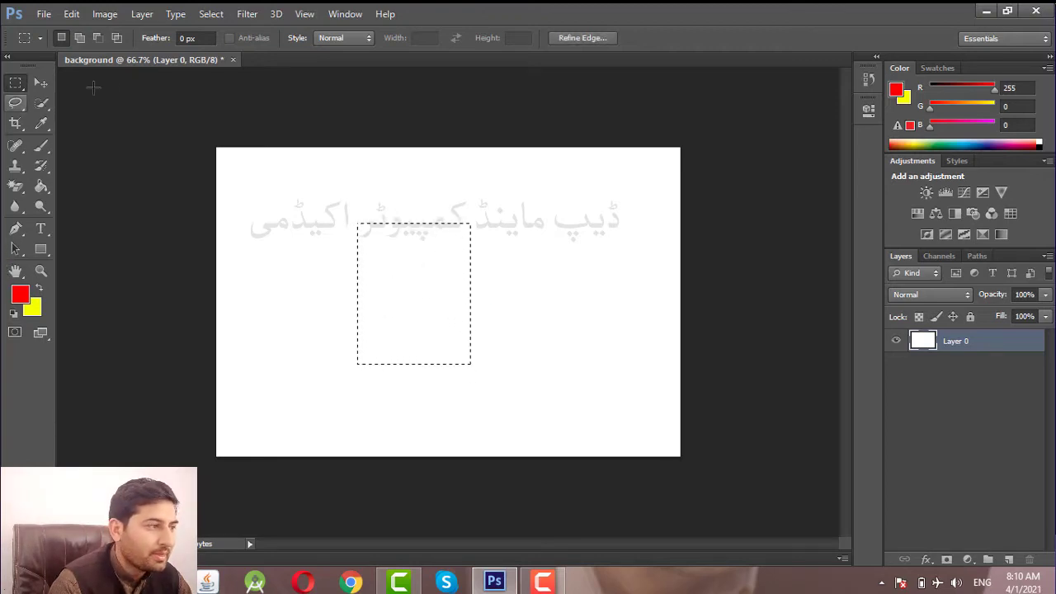
click(184, 39)
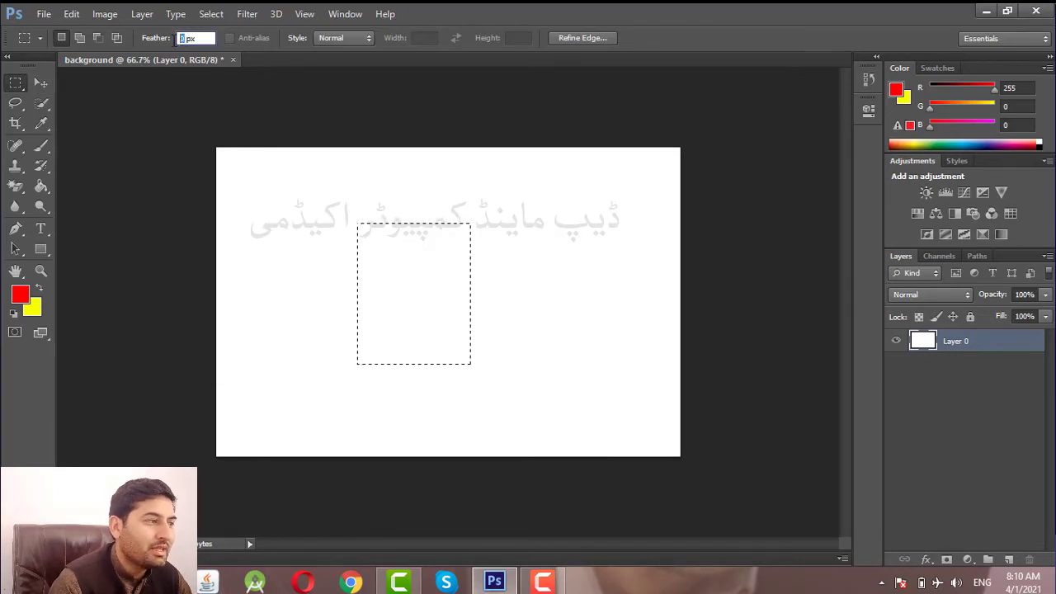
text(30)
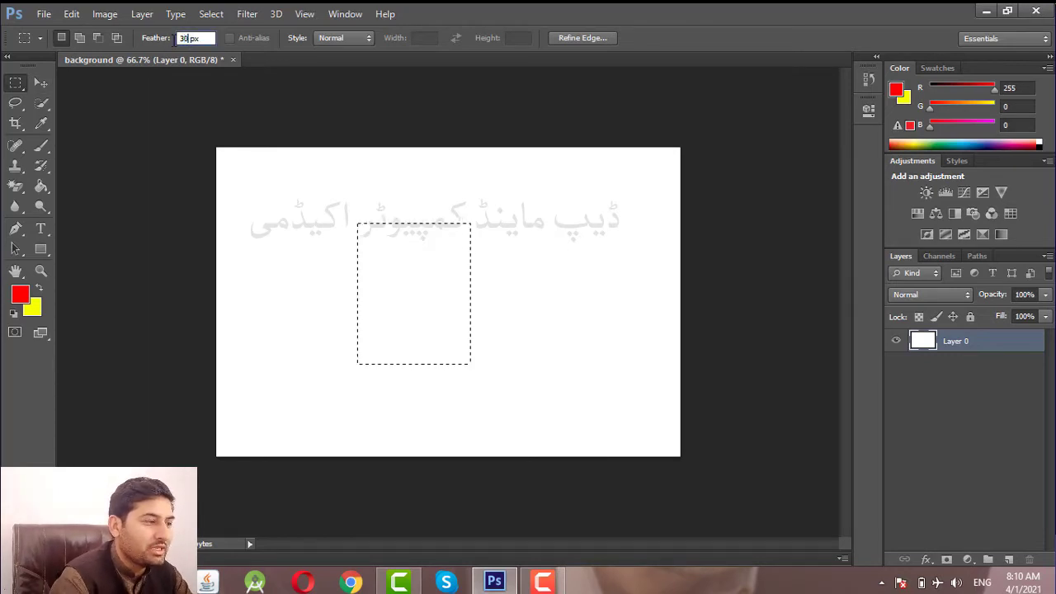
key(Return)
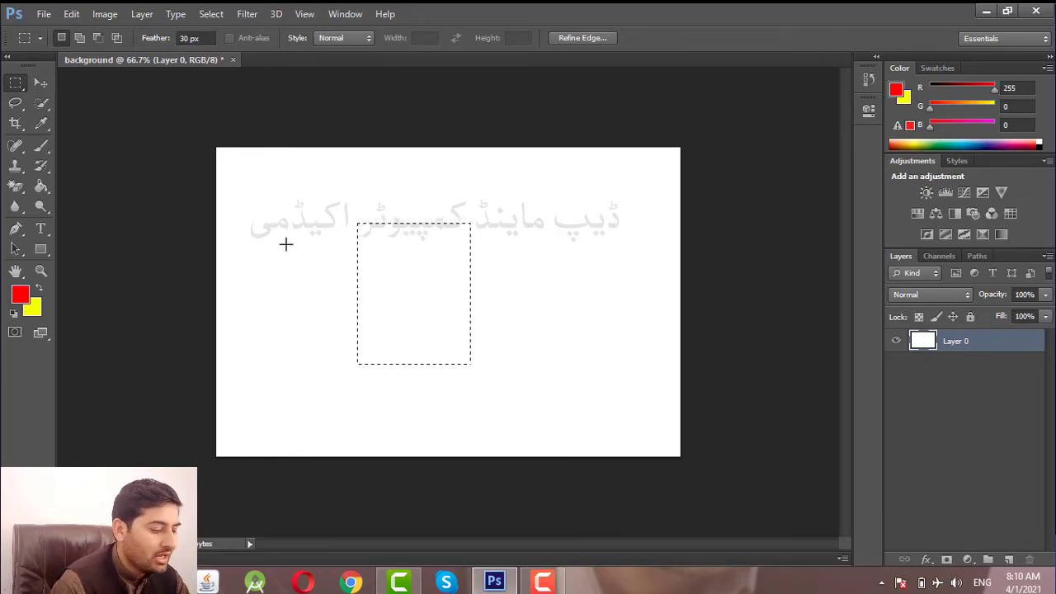
Step: Fill the selected rectangle with the red foreground colour, deselect, and examine its edges up close
key(alt+BackSpace)
key(ctrl+d)
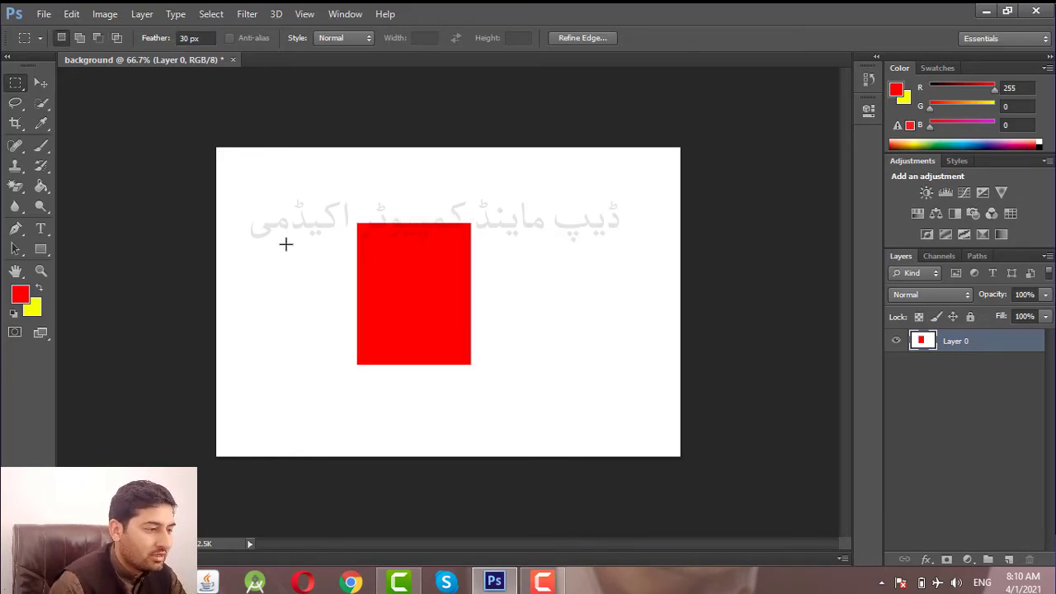
key(ctrl+plus)
key(ctrl+plus)
key(ctrl+plus)
key(ctrl+plus)
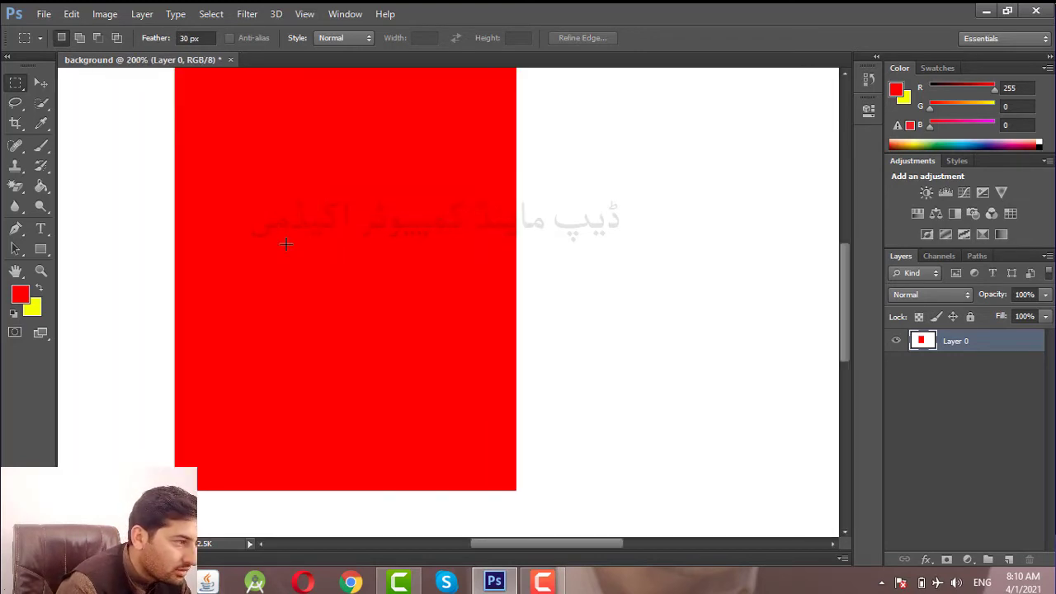
key(ctrl+minus)
key(ctrl+minus)
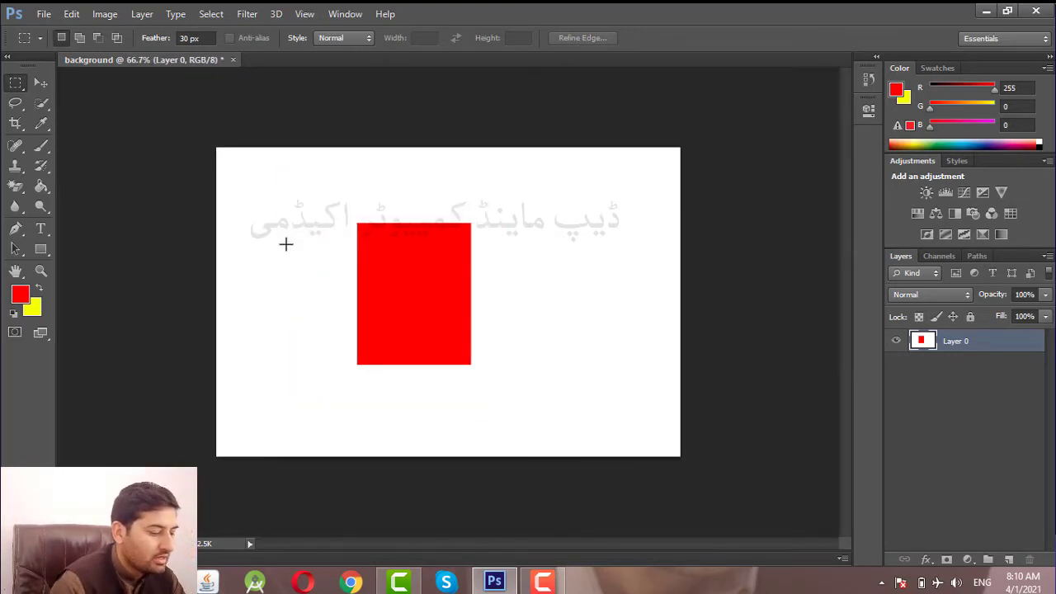
Step: Restore the rectangular selection and remove its red fill
key(ctrl+shift+d)
key(Delete)
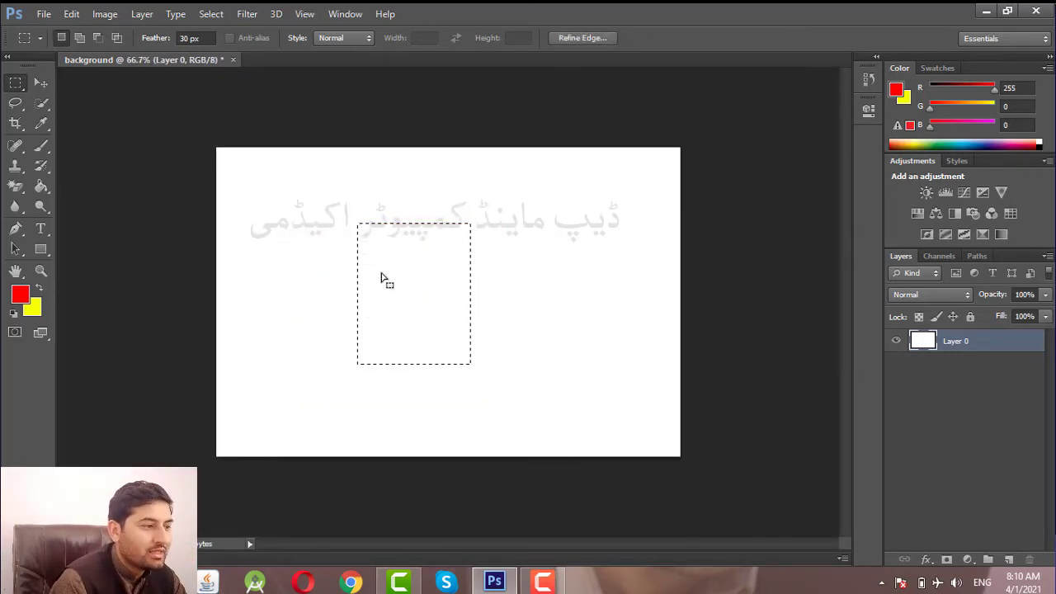
Step: Feather the existing rectangular selection with a radius of 30 pixels, fill it with the red foreground colour and deselect
right_click(382, 276)
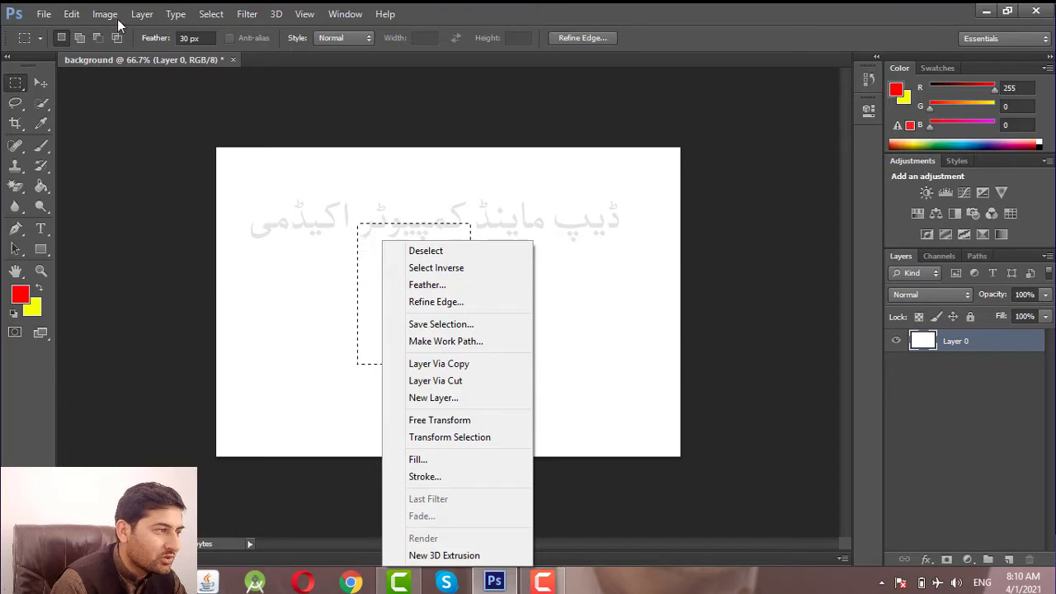
click(175, 14)
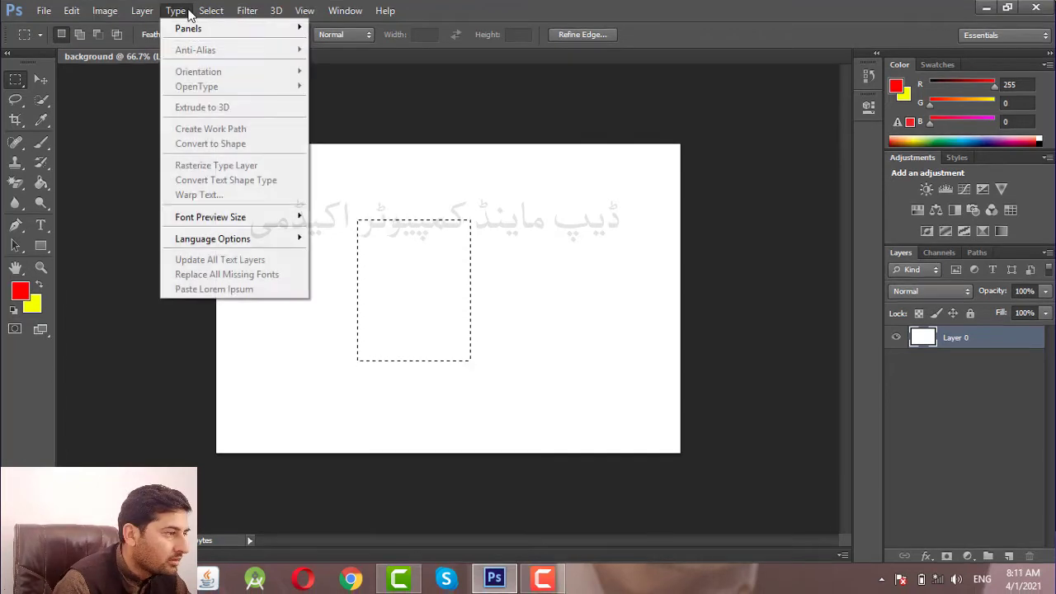
mouse_move(210, 14)
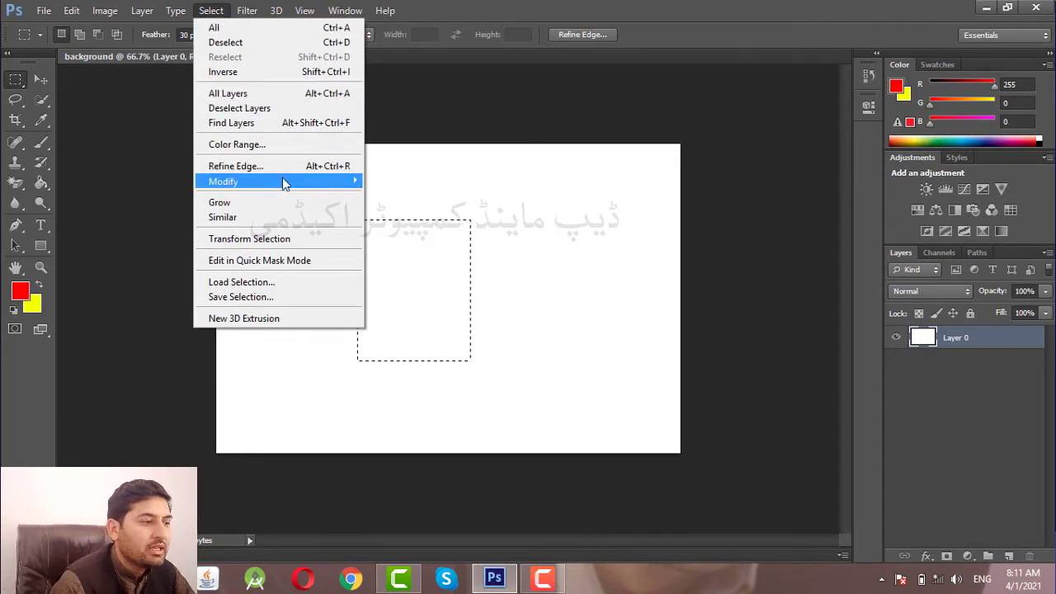
mouse_move(285, 184)
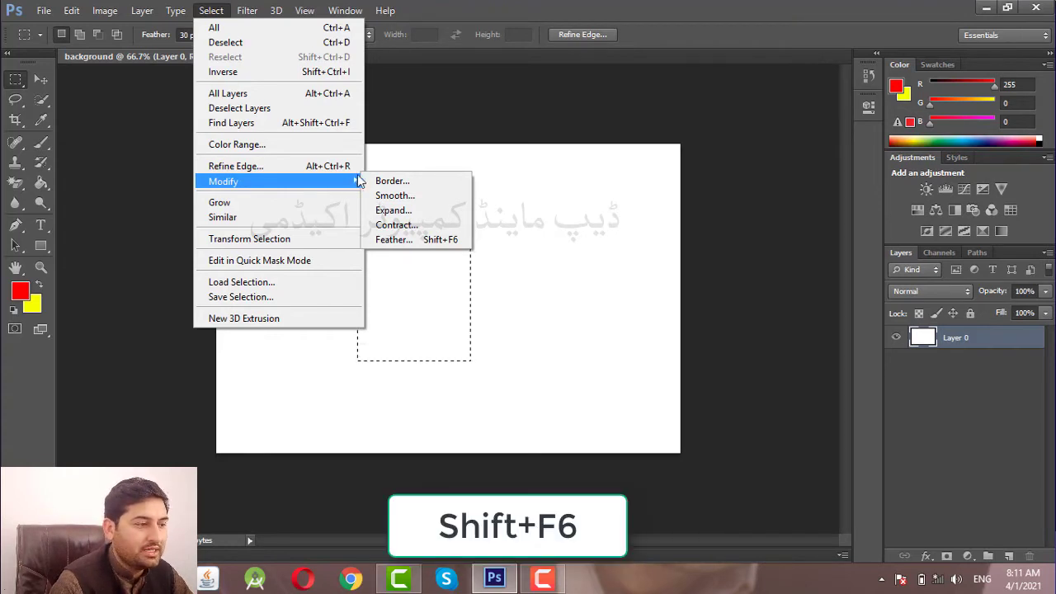
click(406, 239)
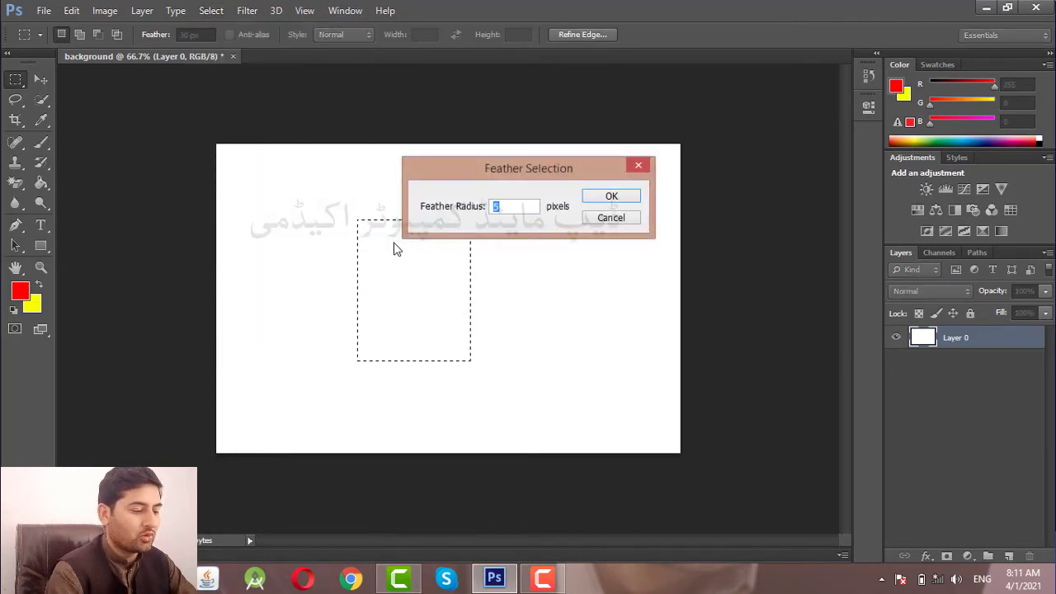
text(30)
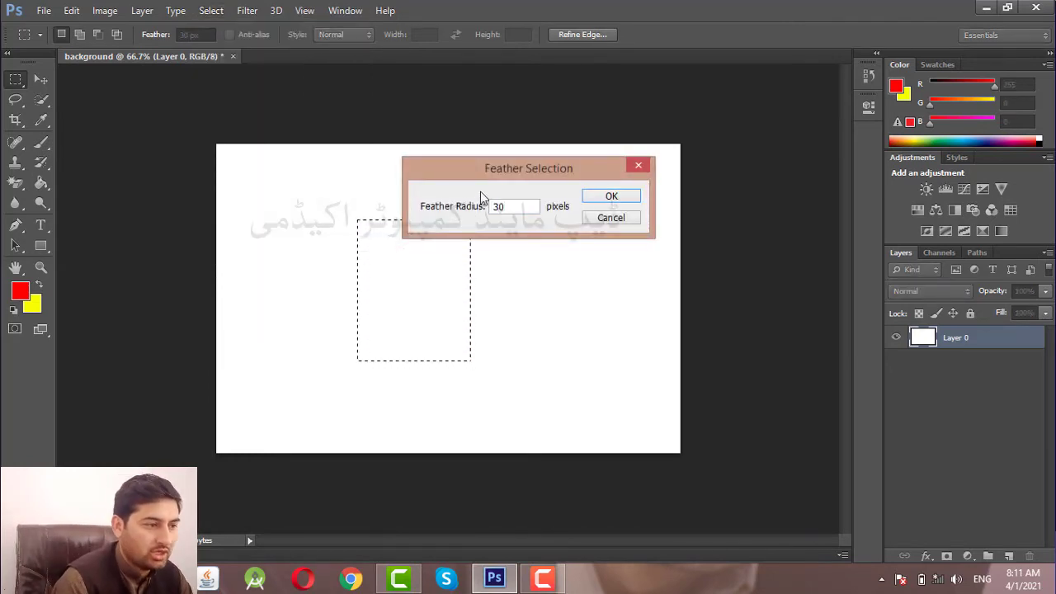
click(613, 197)
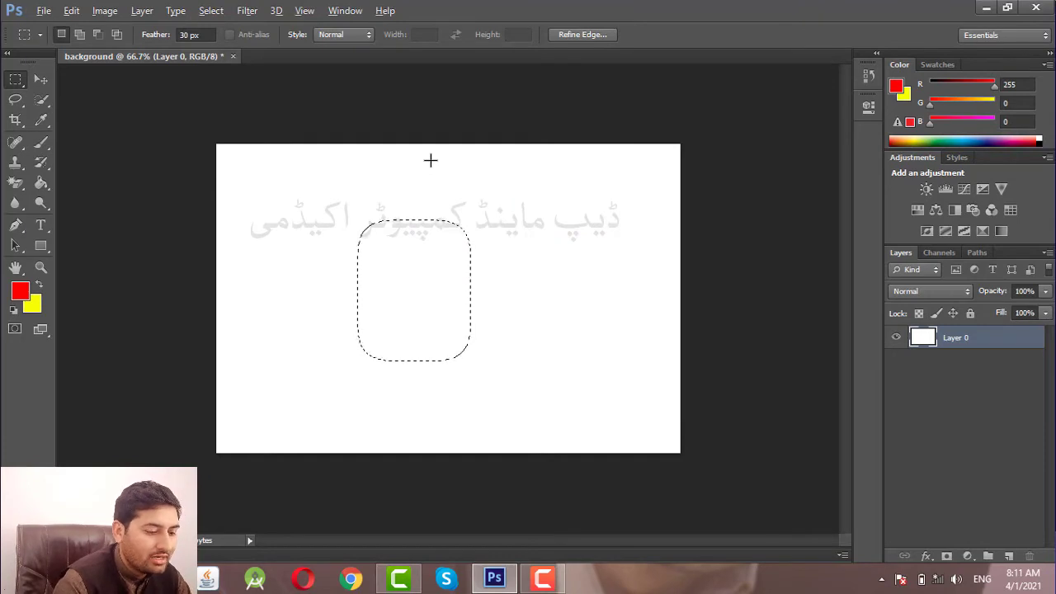
key(alt+BackSpace)
key(ctrl+d)
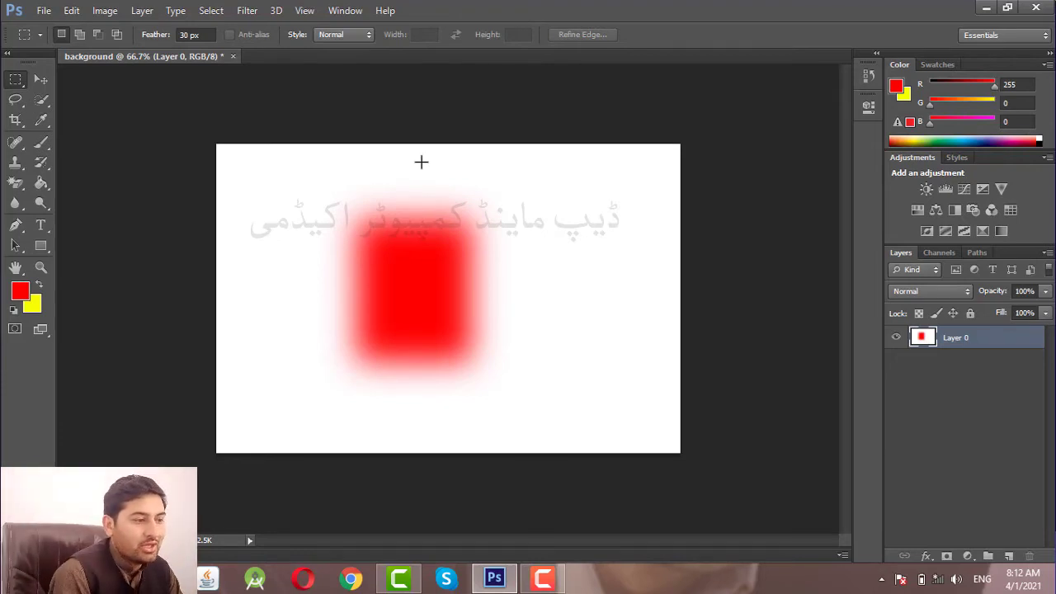
Step: Draw a feathered upright selection beside the blurred red shape, deselect it, and set the marquee tool's Feather to 0 px
drag(526, 237, 620, 366)
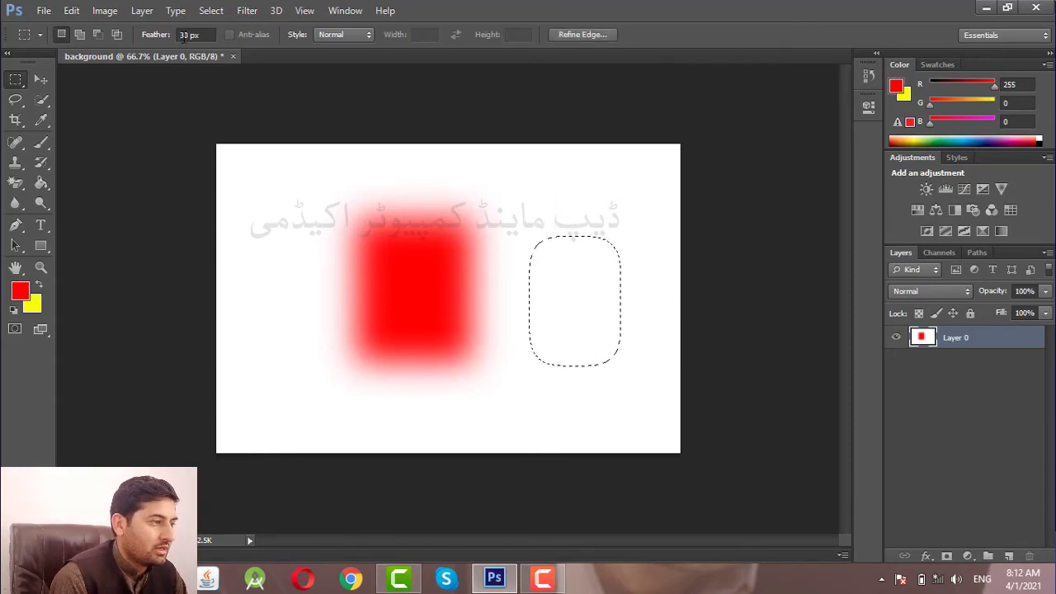
double_click(189, 34)
click(568, 245)
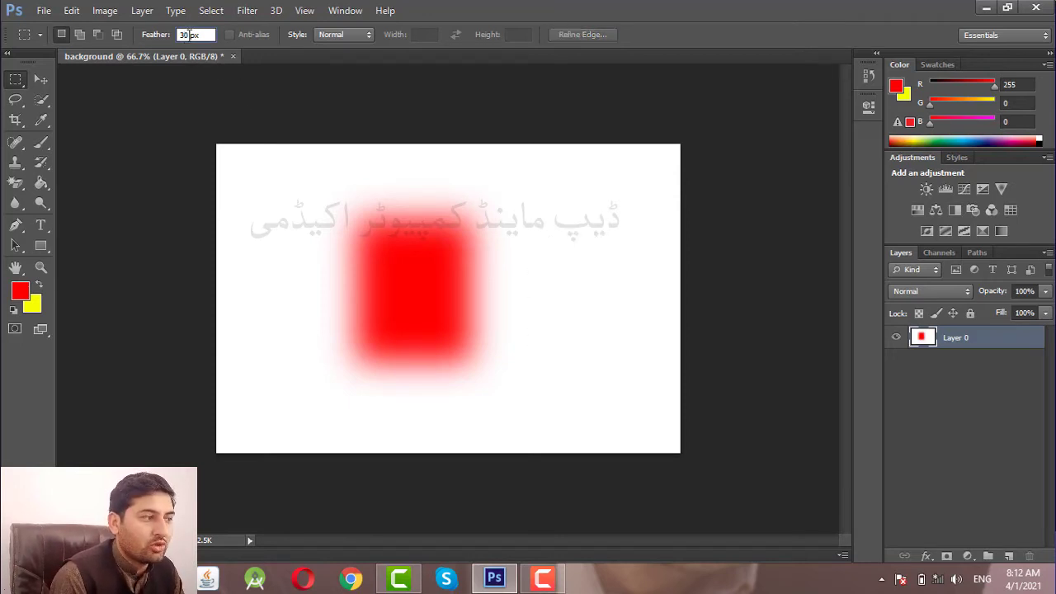
double_click(188, 35)
key(ctrl+d)
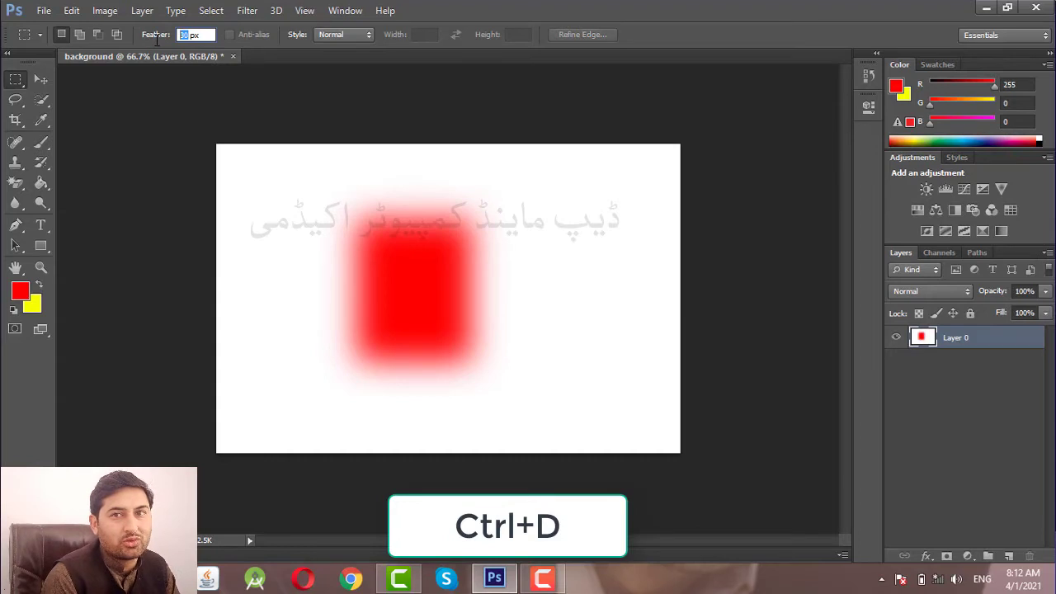
text(0)
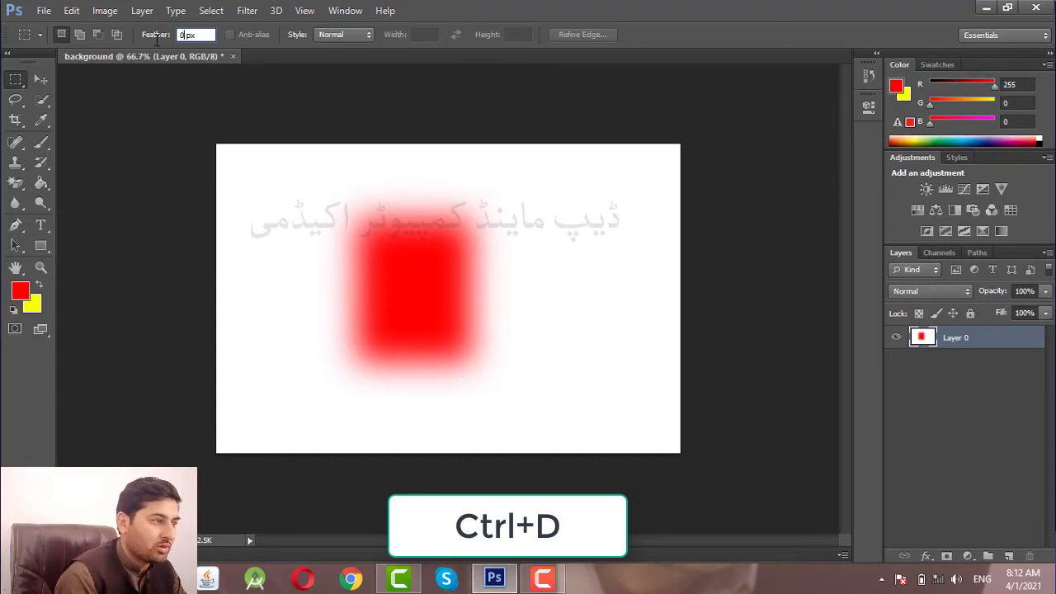
Step: Draw an unfeathered upright selection beside the blurred red shape, fill it with the red foreground colour and deselect
drag(497, 204, 647, 389)
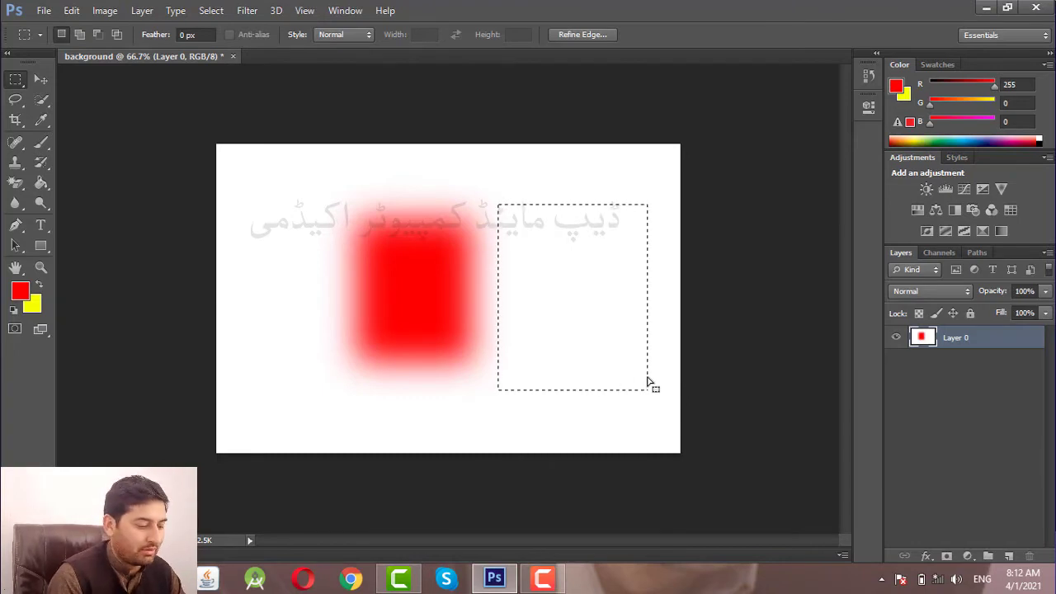
key(alt+BackSpace)
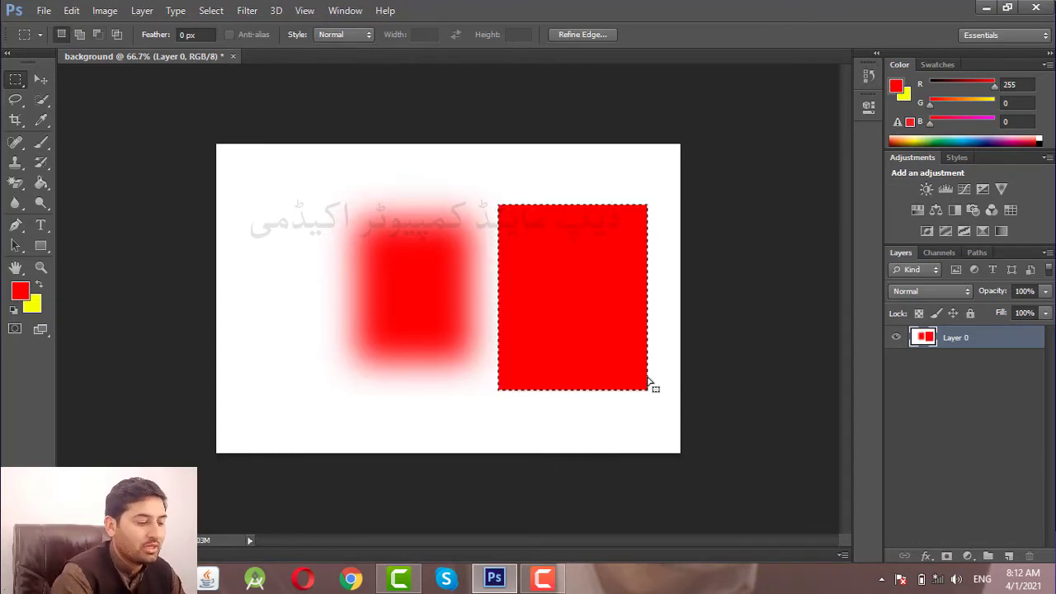
key(ctrl+d)
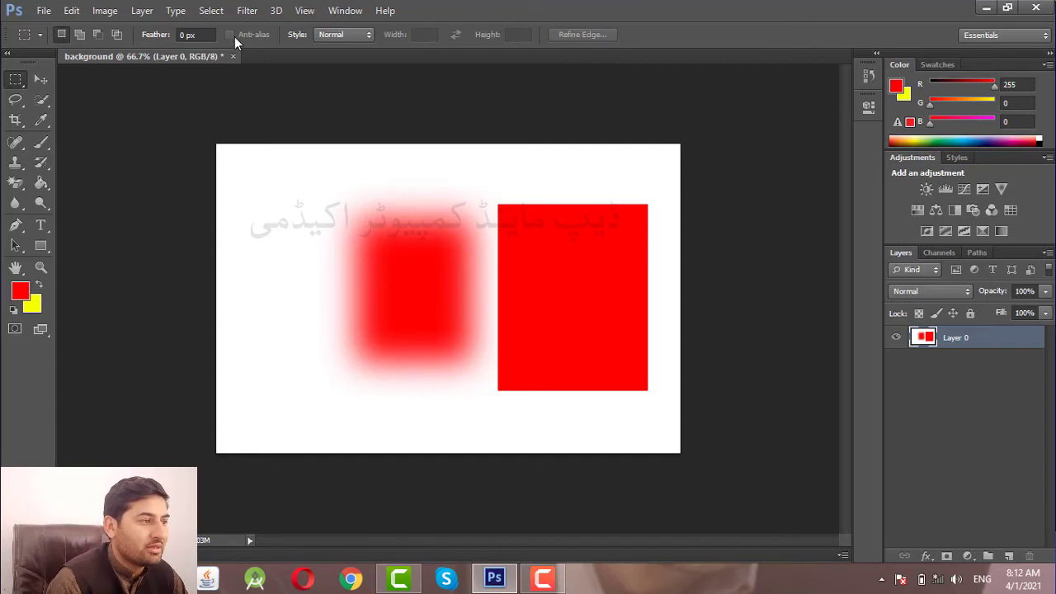
click(212, 13)
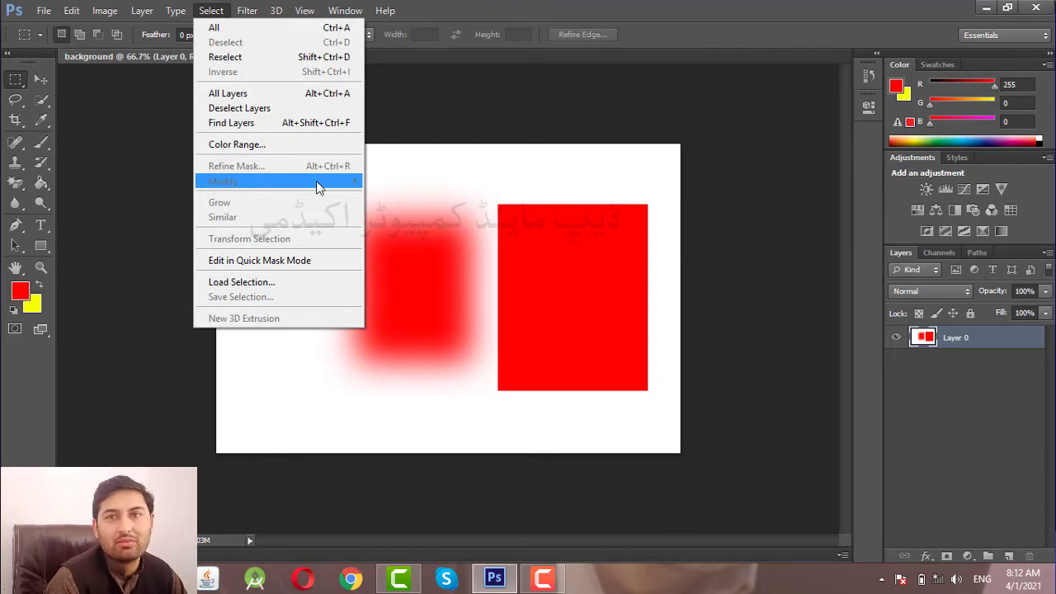
click(656, 7)
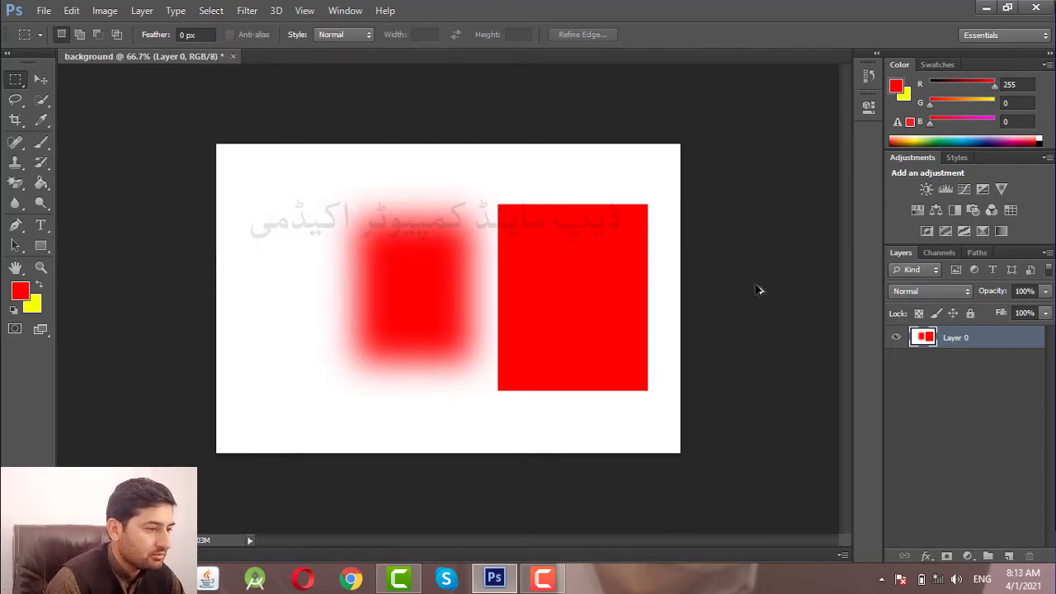
Step: Undo the sharp-edged rectangle's red fill and clear its selection
key(ctrl+alt+z)
key(ctrl+alt+z)
key(ctrl+d)
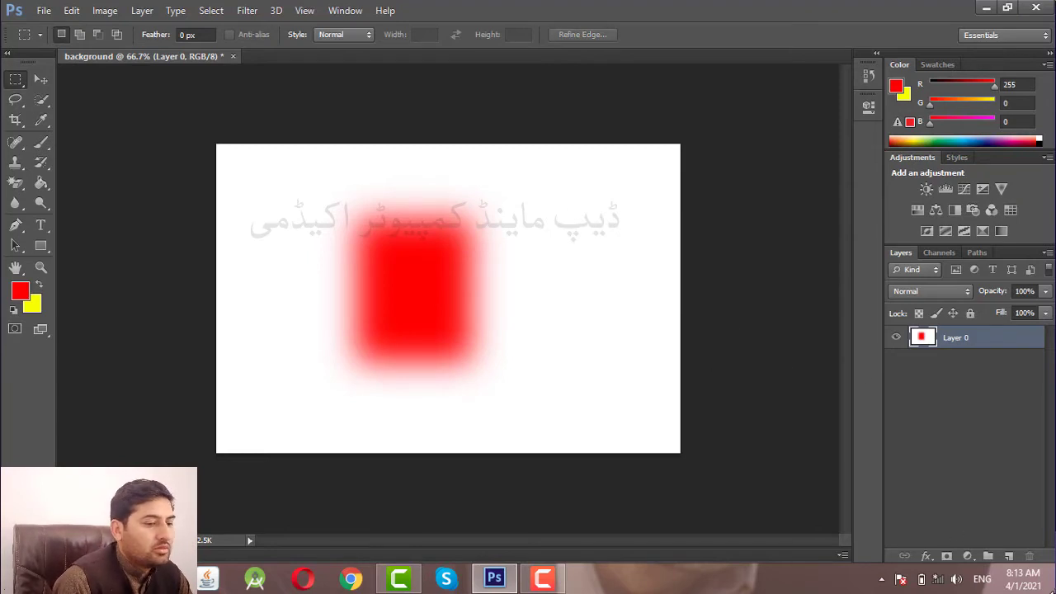
Step: Add a new layer, draw a rectangular selection beside the blurred red shape with the Rectangular Marquee Tool, and deselect
click(1007, 556)
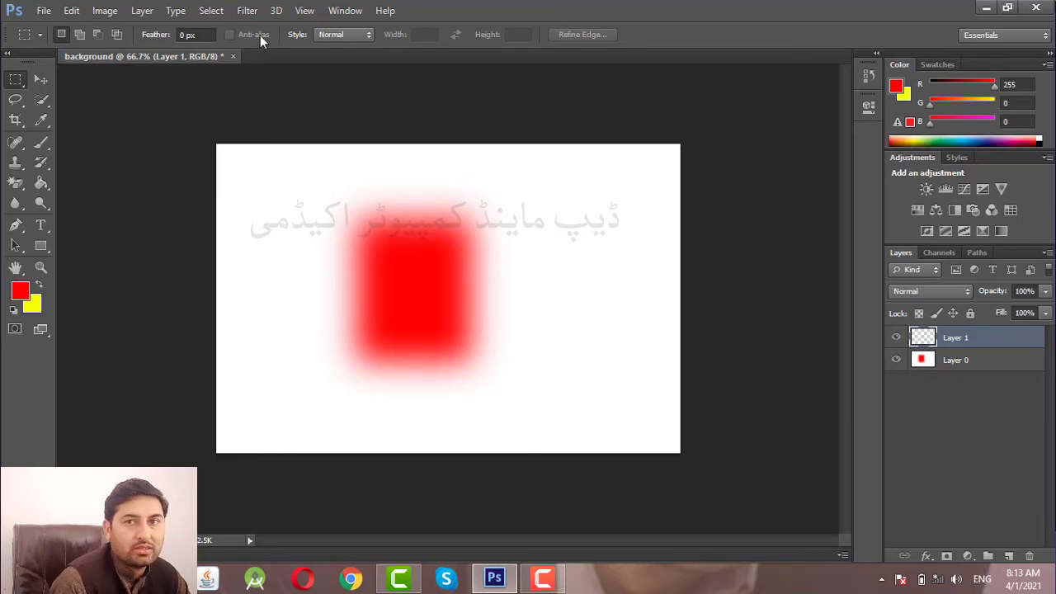
right_click(23, 83)
click(76, 80)
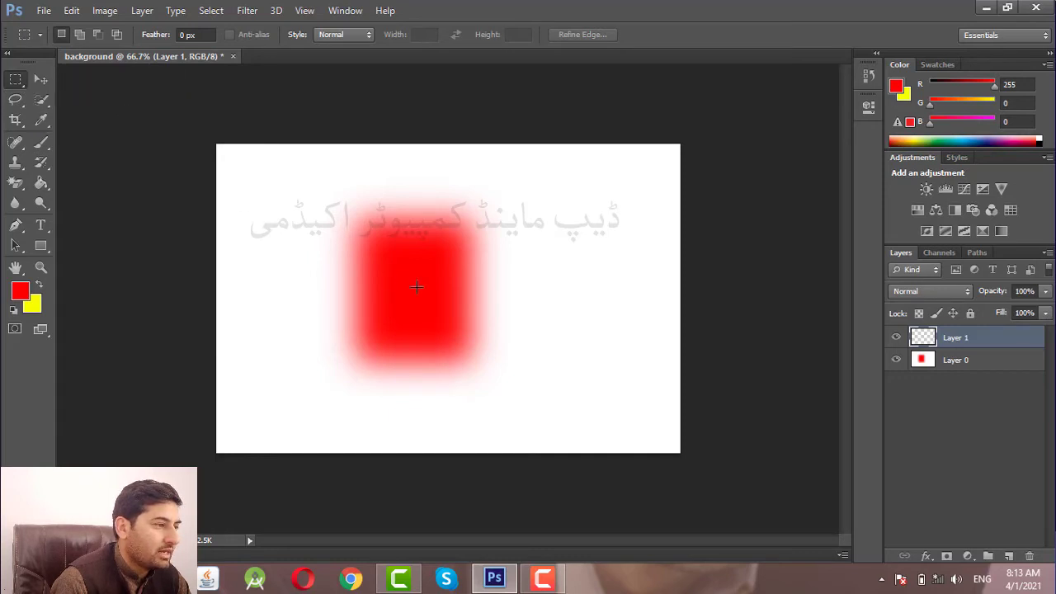
drag(520, 228, 637, 383)
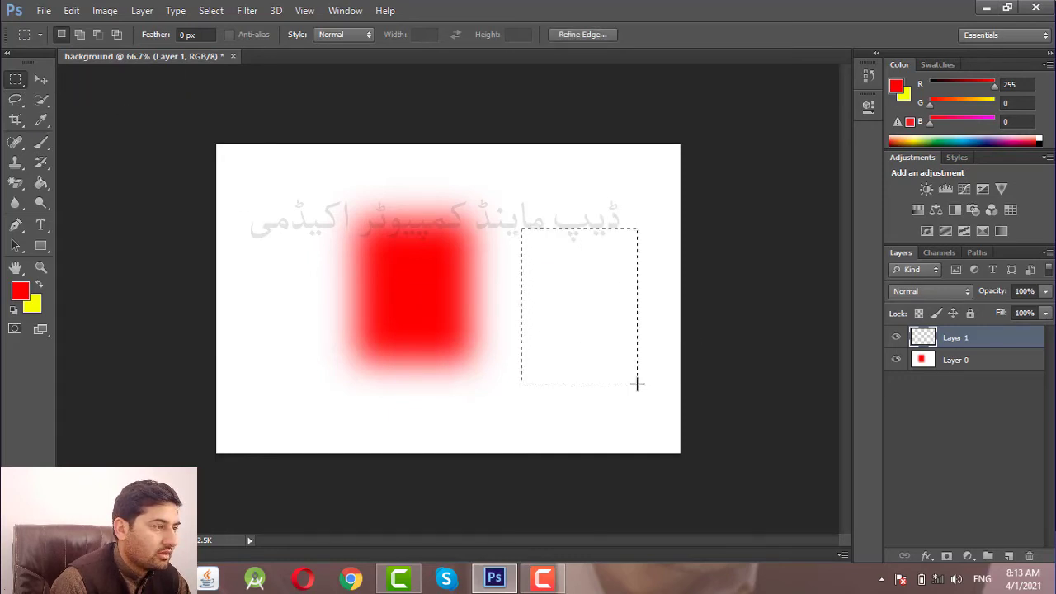
key(ctrl+d)
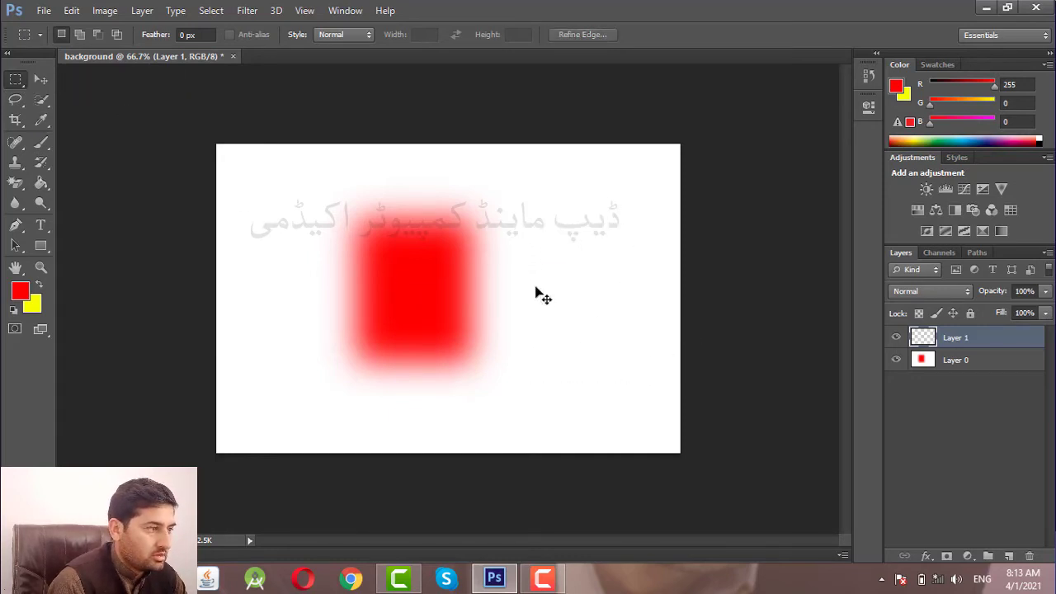
Step: On Layer 0, draw two separate rectangular selections on either side of the red shape in Add to selection mode, and deselect
click(959, 360)
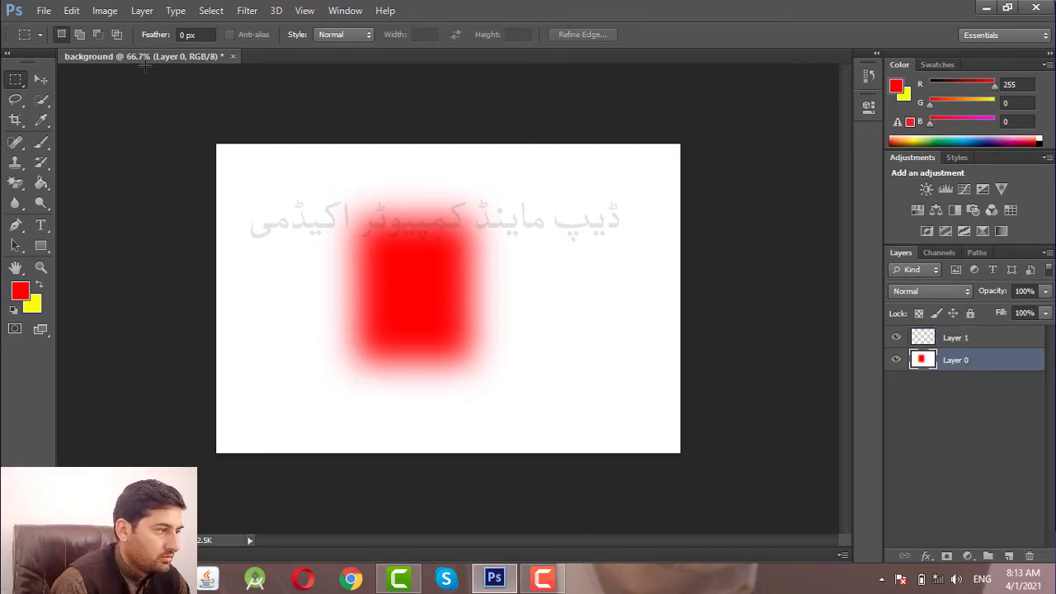
click(80, 34)
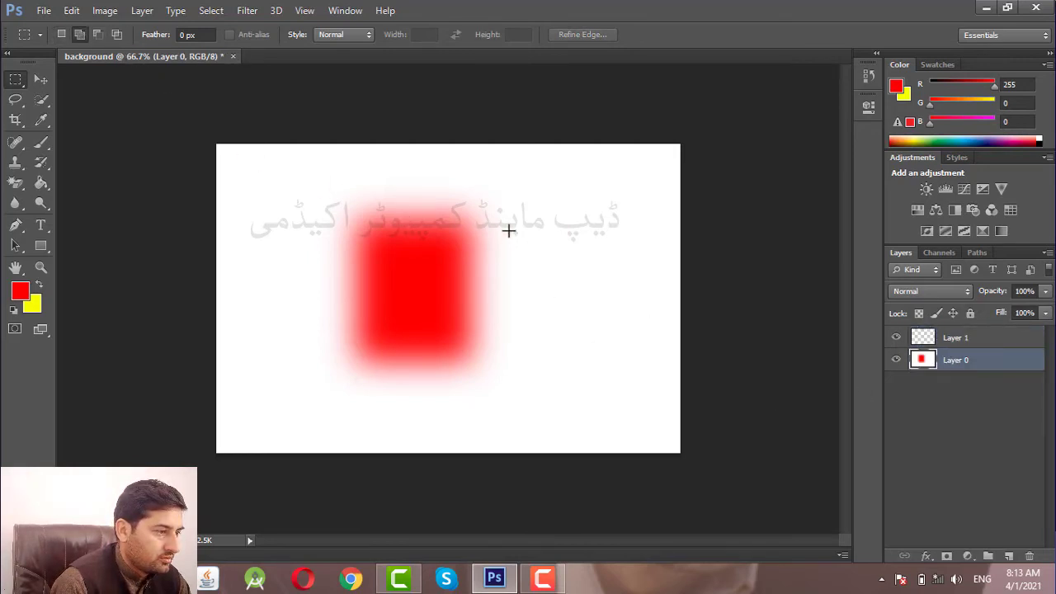
drag(509, 218, 644, 395)
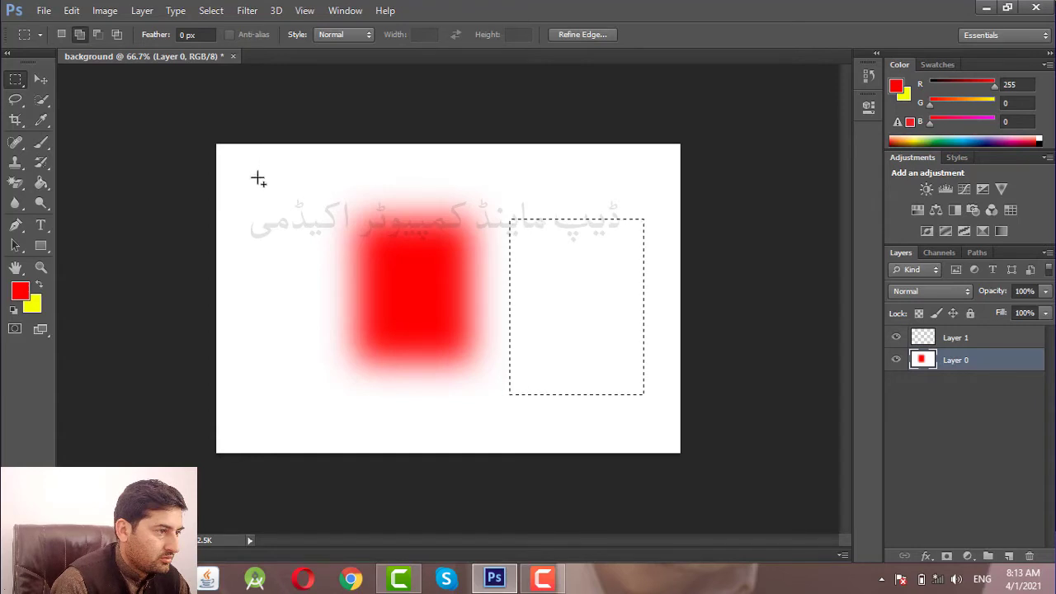
drag(272, 209, 367, 363)
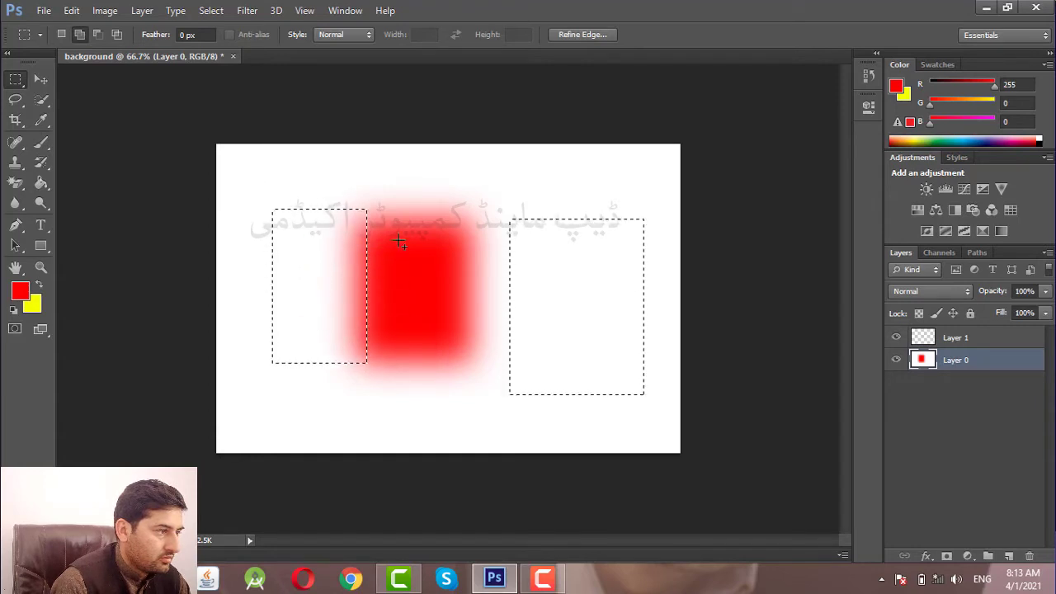
key(ctrl+d)
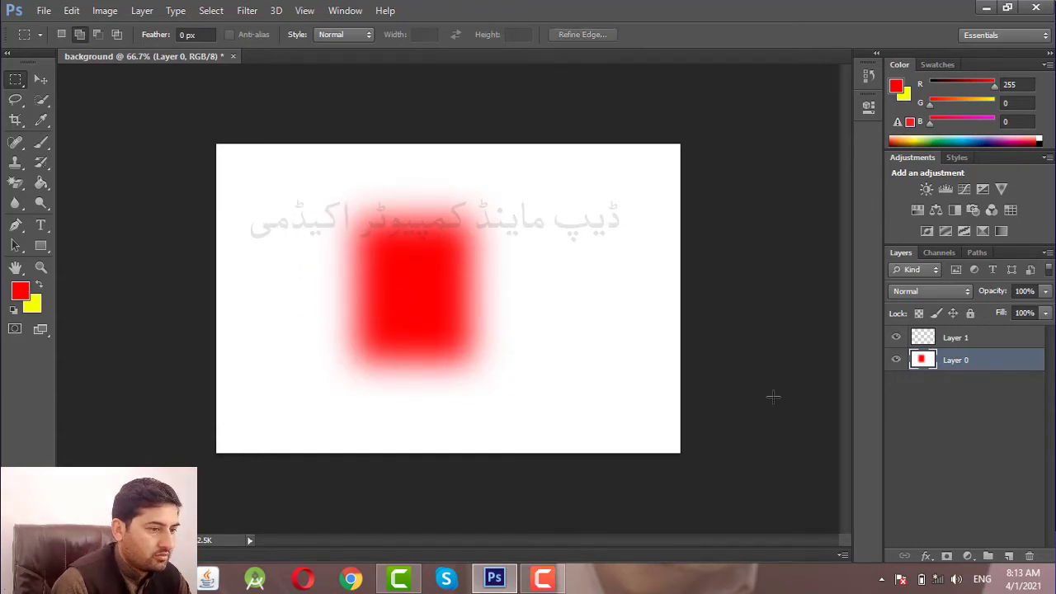
Step: Open the image cass2.png
click(44, 11)
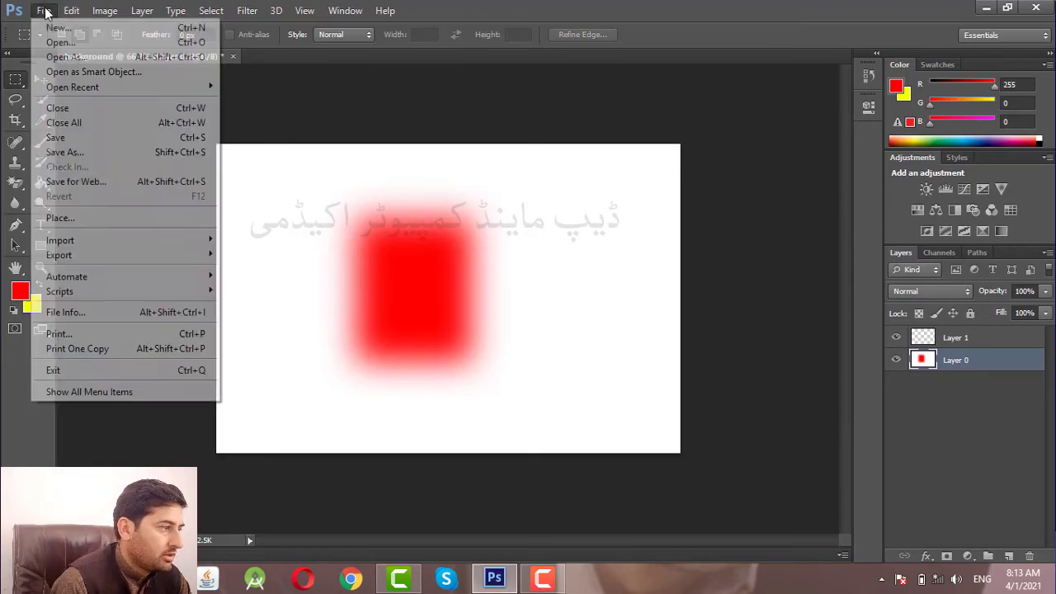
click(60, 42)
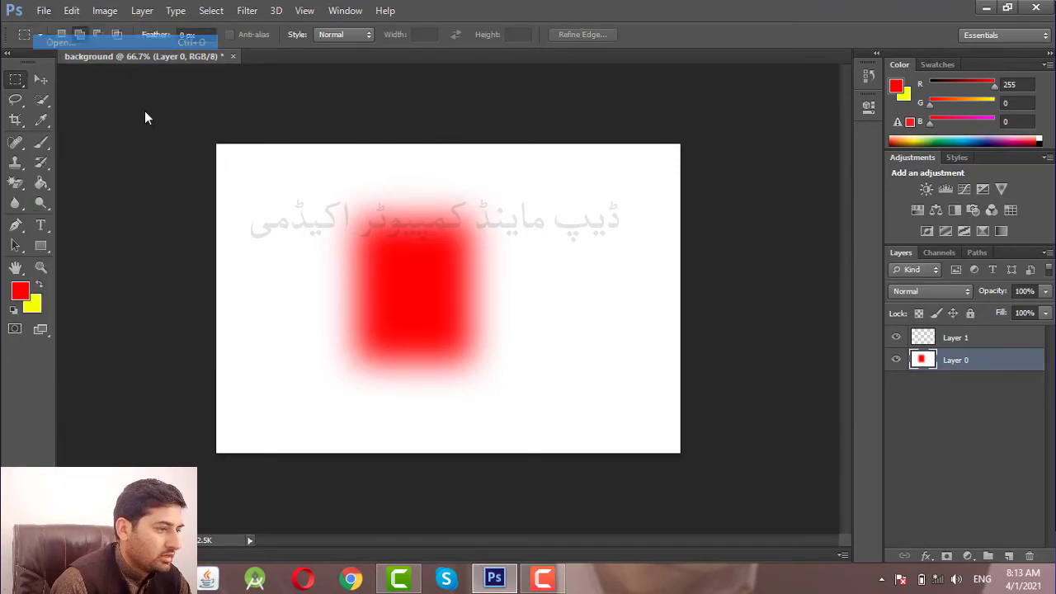
double_click(462, 450)
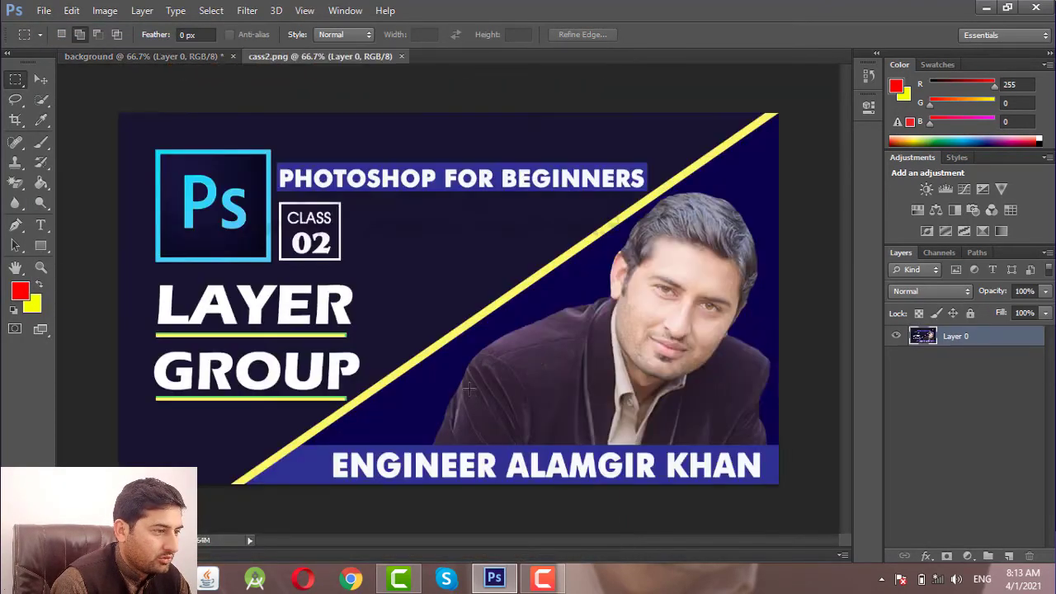
Step: Set the marquee to New selection mode and draw an upright rectangular selection between the title text and the portrait's face
drag(396, 241, 552, 411)
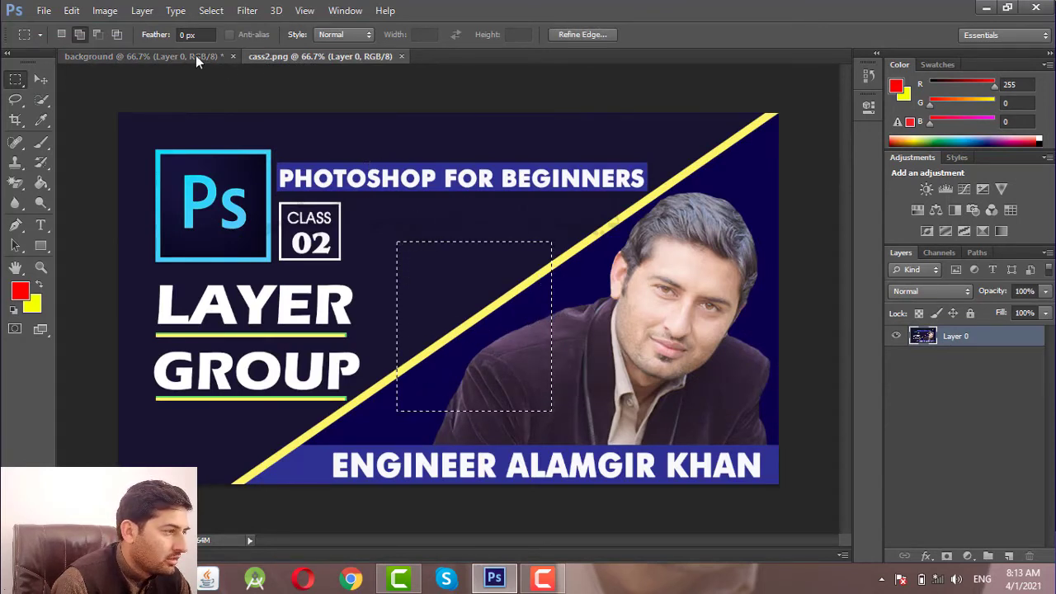
click(61, 34)
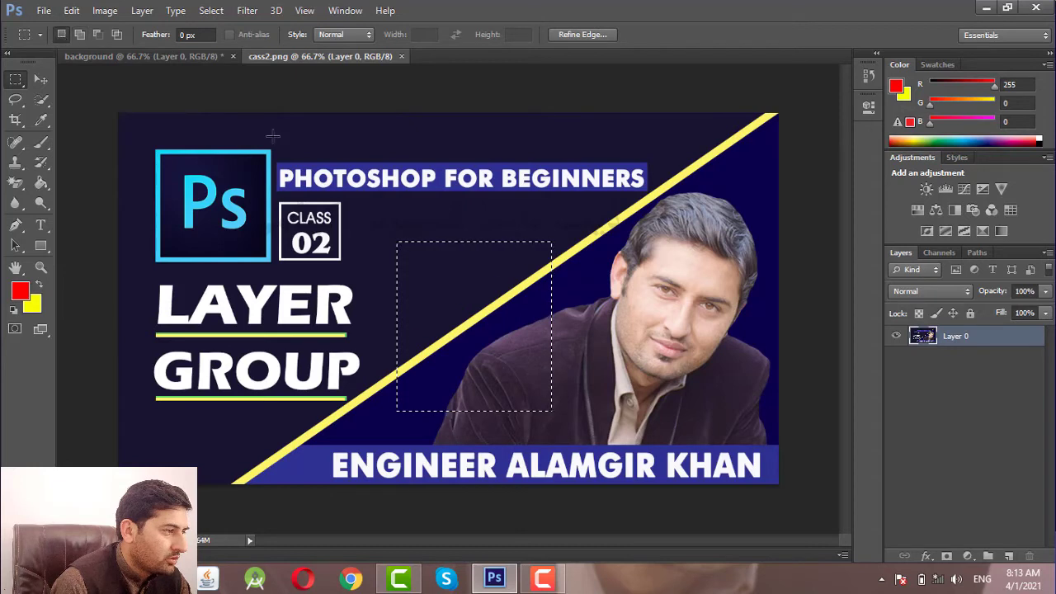
drag(443, 209, 608, 418)
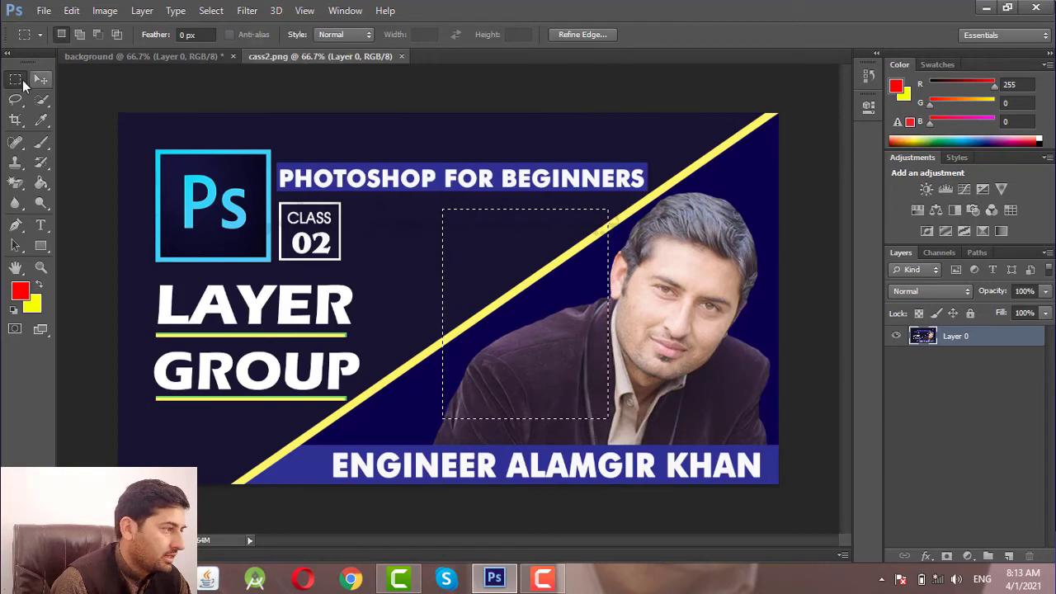
Step: Fill the rectangular selection in cass2.png with the red foreground colour and deselect
click(39, 35)
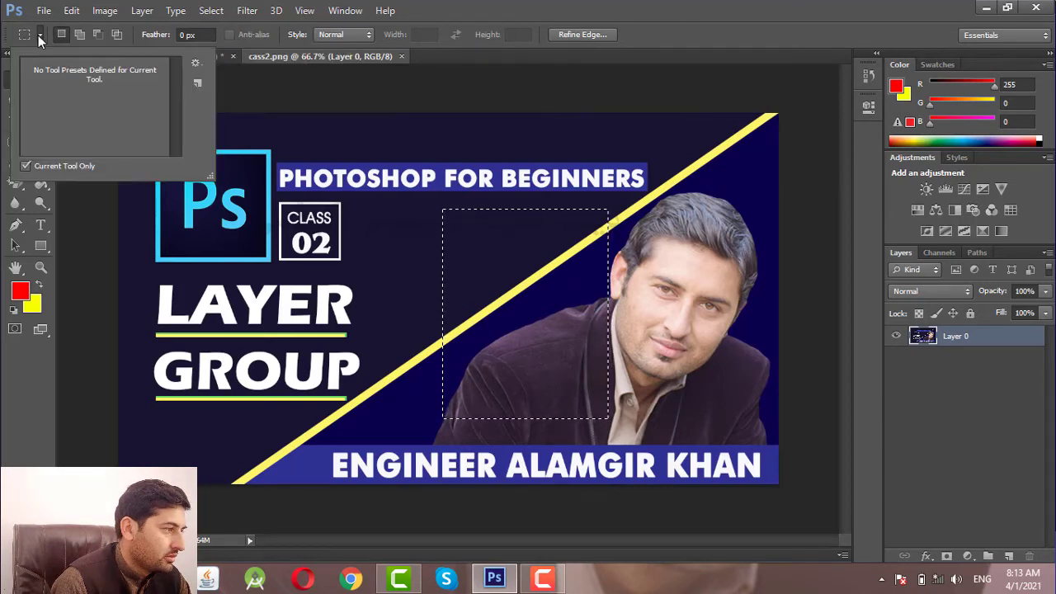
click(38, 34)
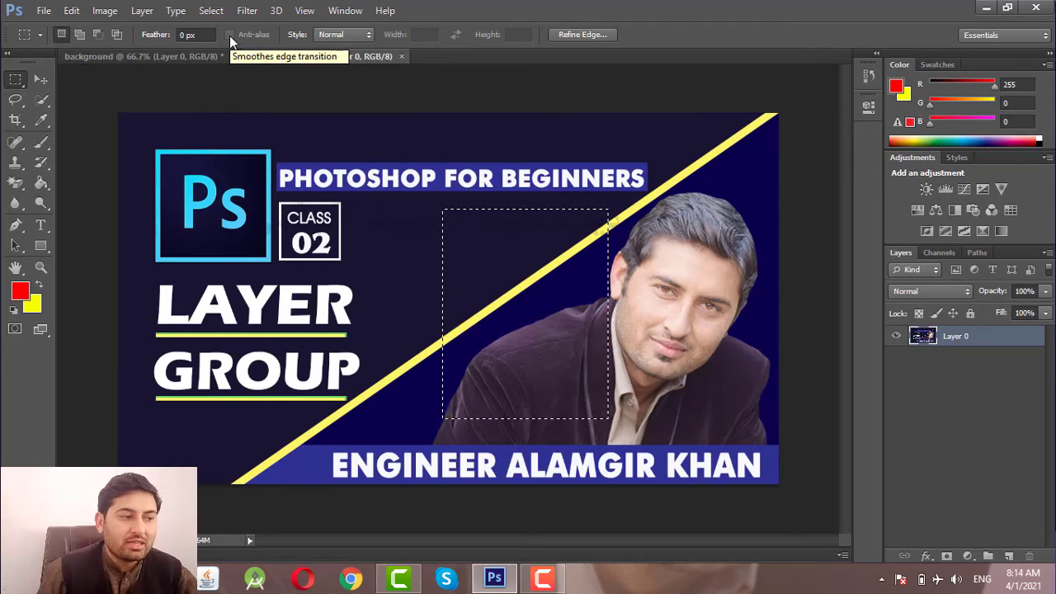
key(alt+BackSpace)
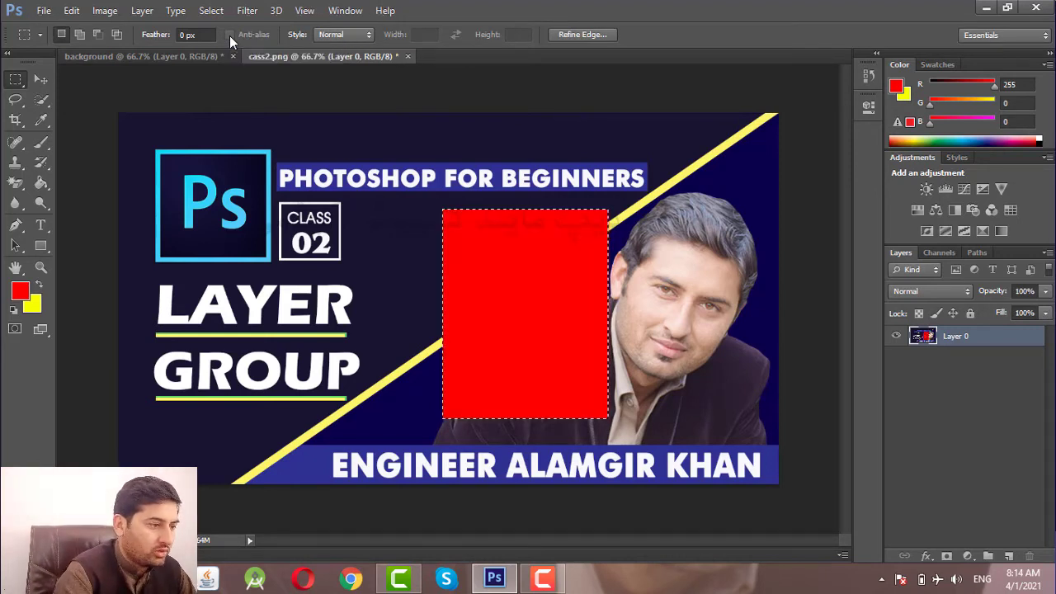
key(ctrl+d)
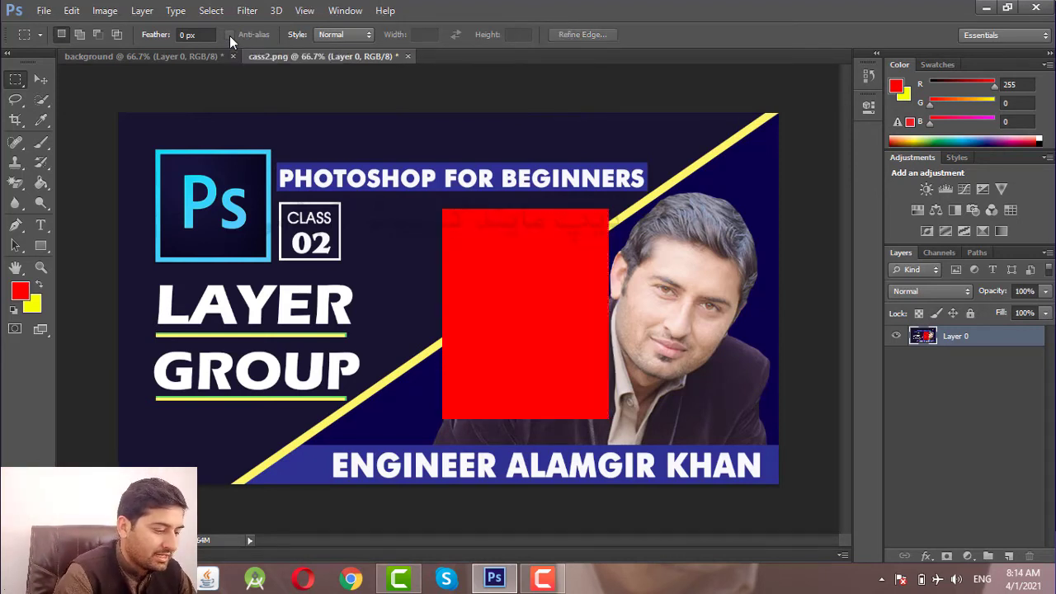
Step: Examine the red rectangle's edge against the dark background at pixel level
key(ctrl+plus)
key(ctrl+plus)
key(ctrl+plus)
key(ctrl+plus)
key(ctrl+plus)
key(ctrl+plus)
key(ctrl+plus)
key(ctrl+plus)
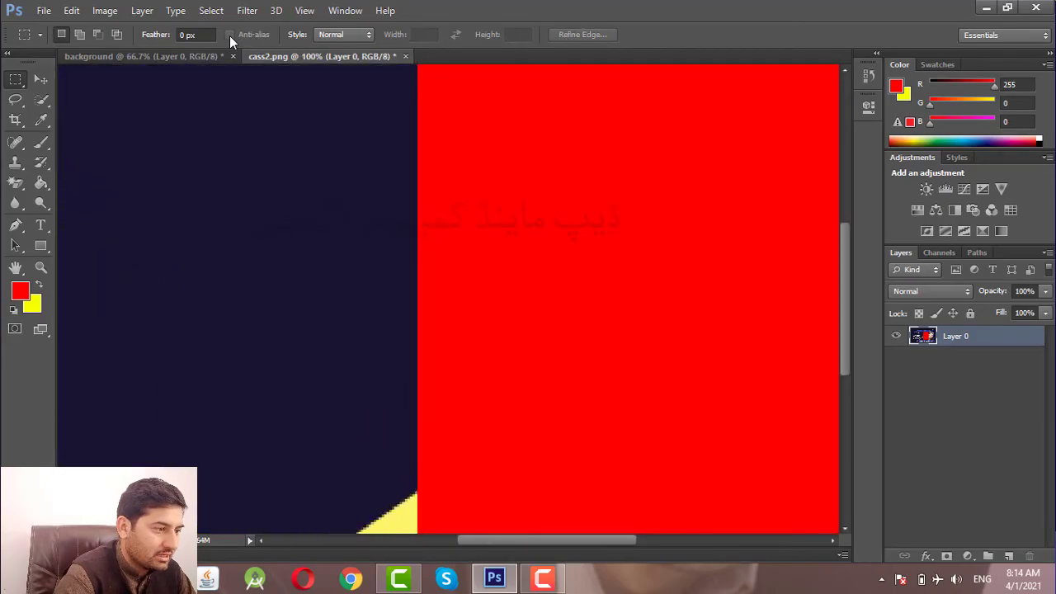
key(ctrl+plus)
key(ctrl+plus)
key(ctrl+plus)
key(ctrl+plus)
key(ctrl+plus)
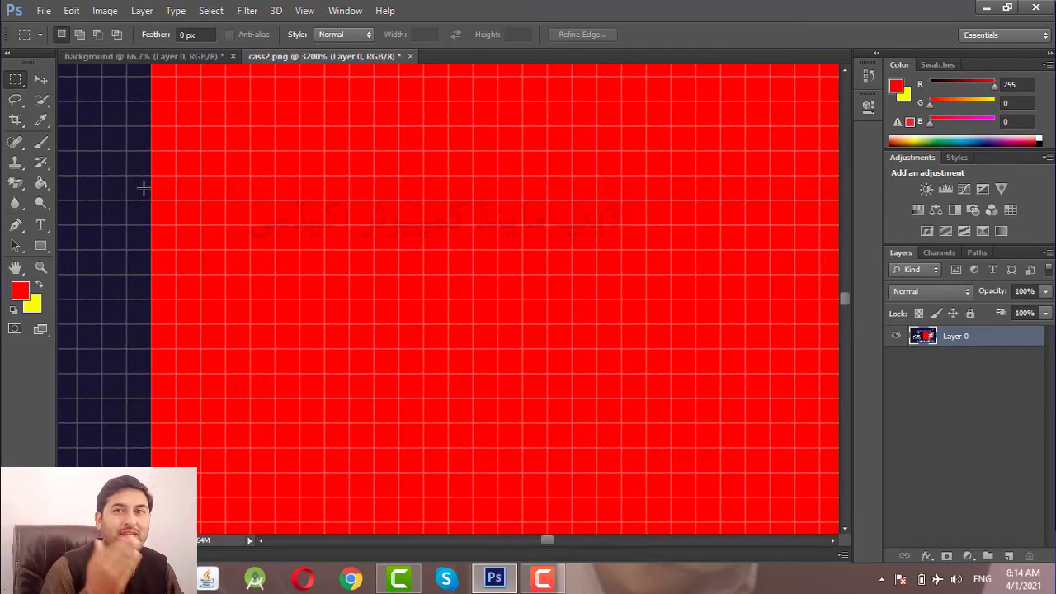
key(ctrl+minus)
key(ctrl+minus)
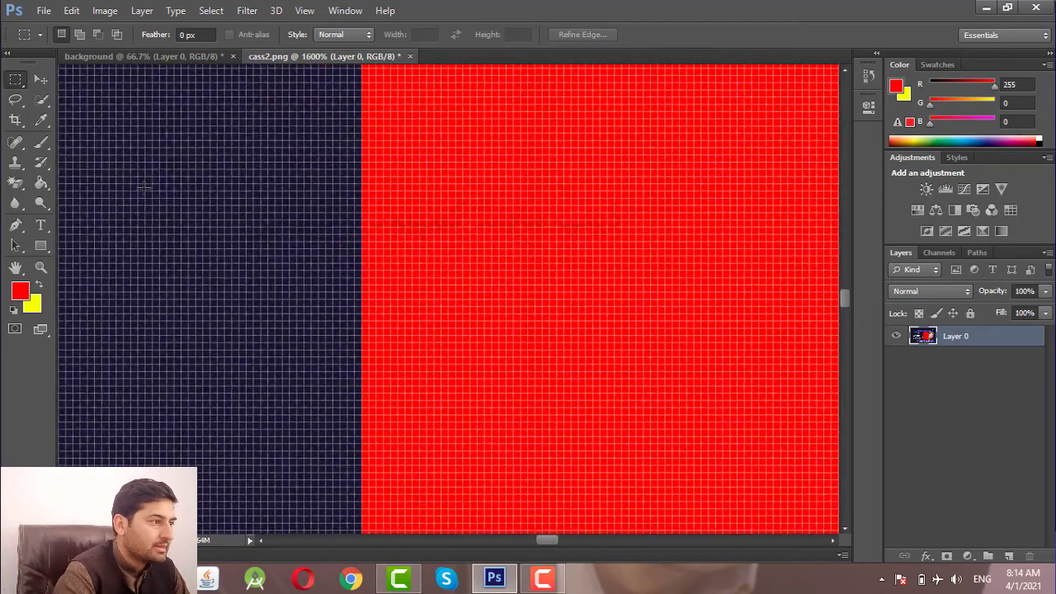
key(ctrl+minus)
key(ctrl+minus)
key(ctrl+minus)
key(ctrl+minus)
key(ctrl+minus)
key(ctrl+minus)
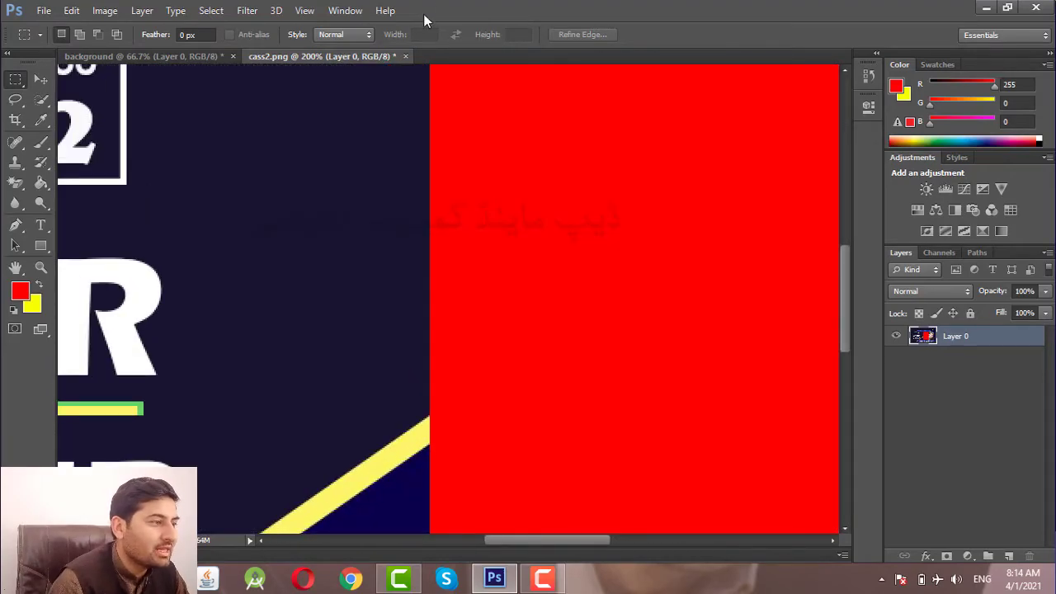
Step: Draw a freely proportioned selection across the red rectangle's edge with the marquee Style set to Normal, and deselect
click(365, 34)
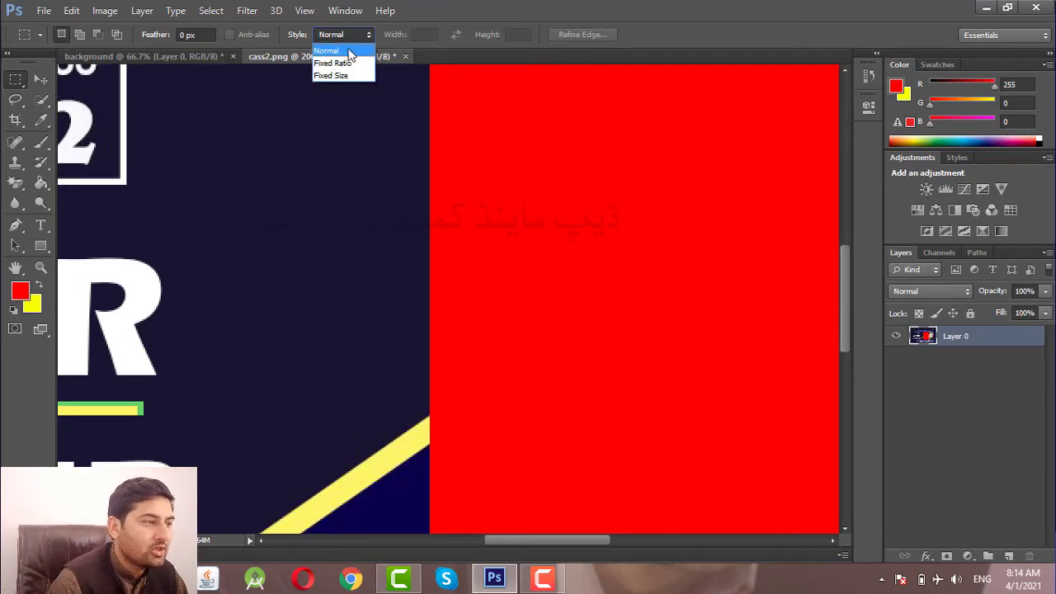
click(334, 49)
drag(291, 142, 507, 448)
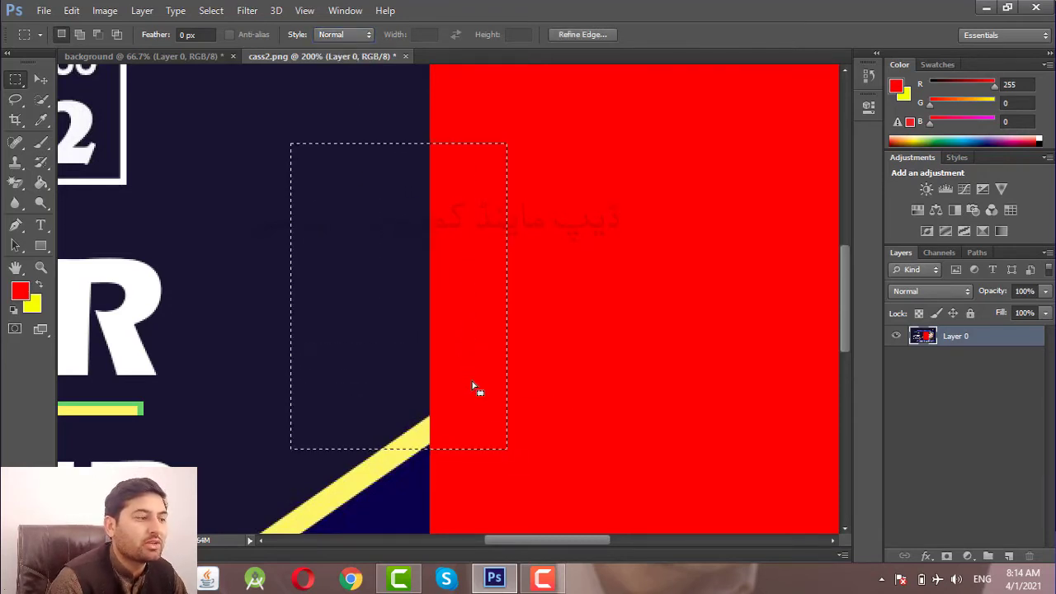
click(454, 292)
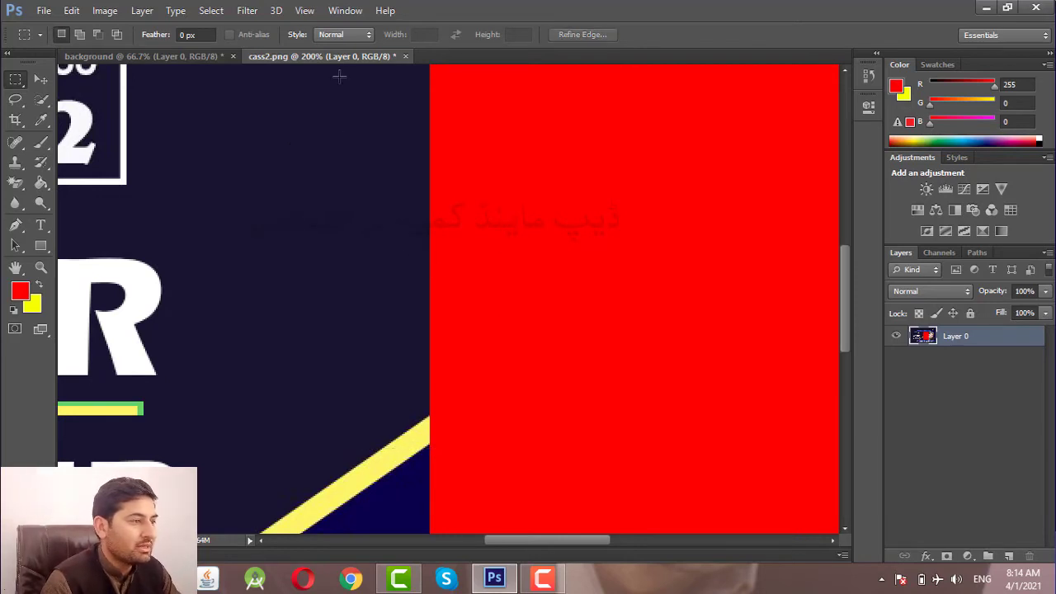
Step: Set the marquee Style to Fixed Ratio with width 1 and height 1, and draw a square selection beside the red rectangle
click(345, 35)
click(334, 66)
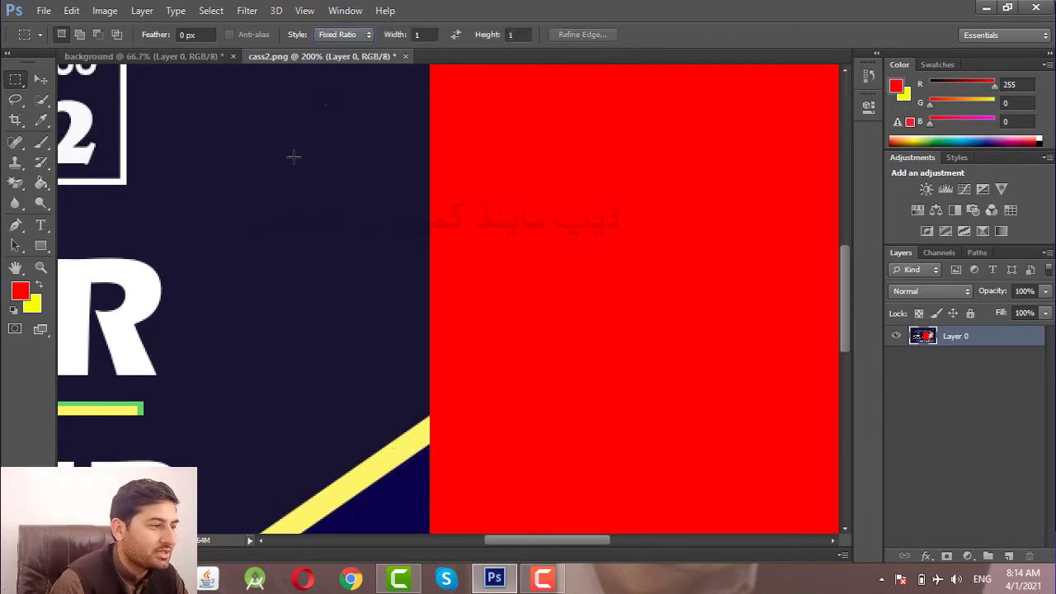
drag(283, 158, 416, 356)
drag(418, 355, 423, 354)
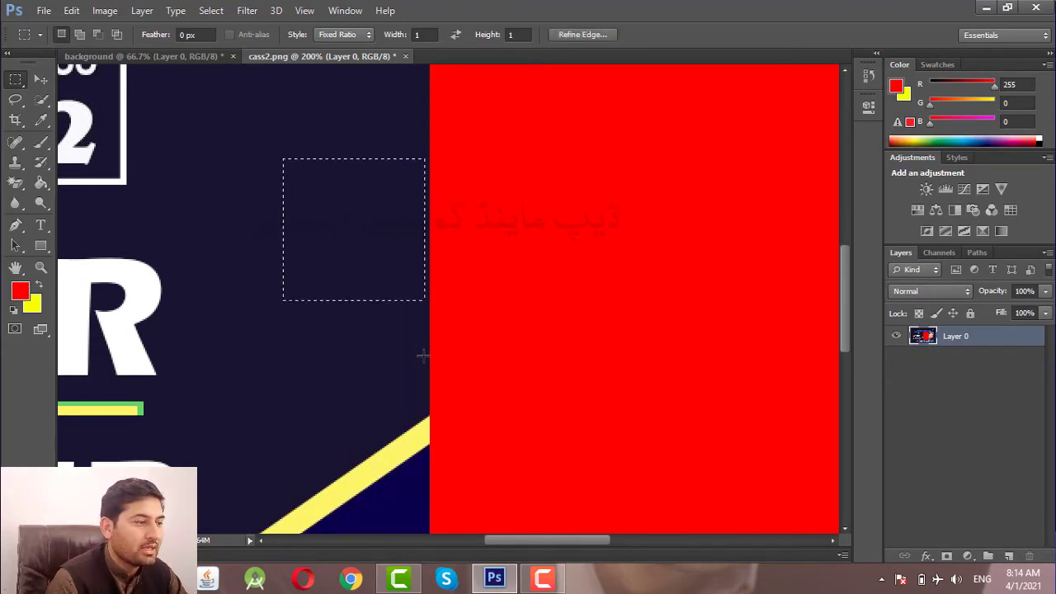
Step: Set the marquee Style to Fixed Size and place 64 by 64 px selections beside and across the red rectangle's edge
click(353, 34)
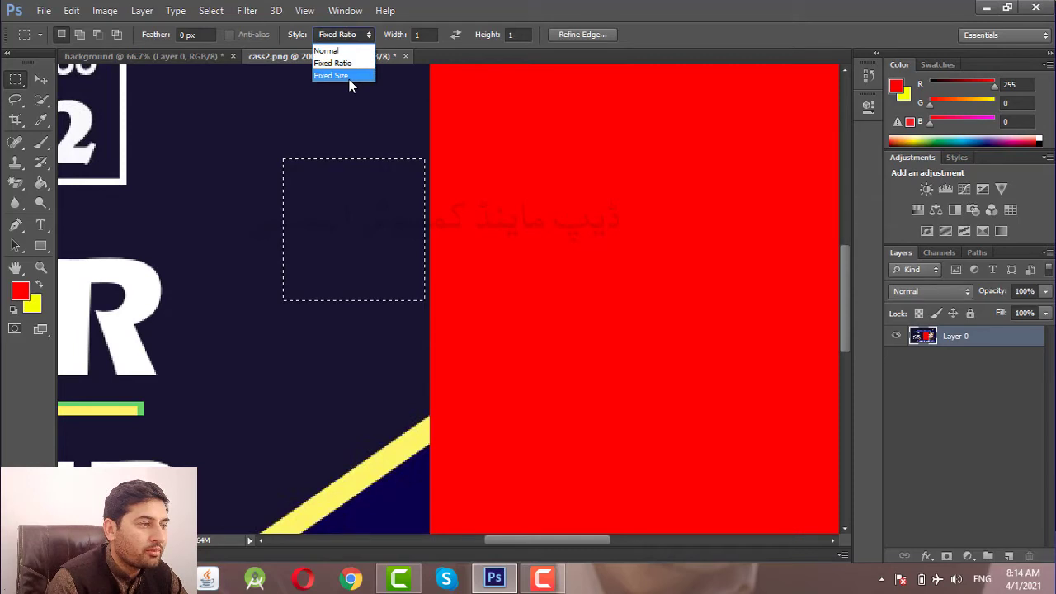
click(349, 76)
drag(248, 177, 219, 151)
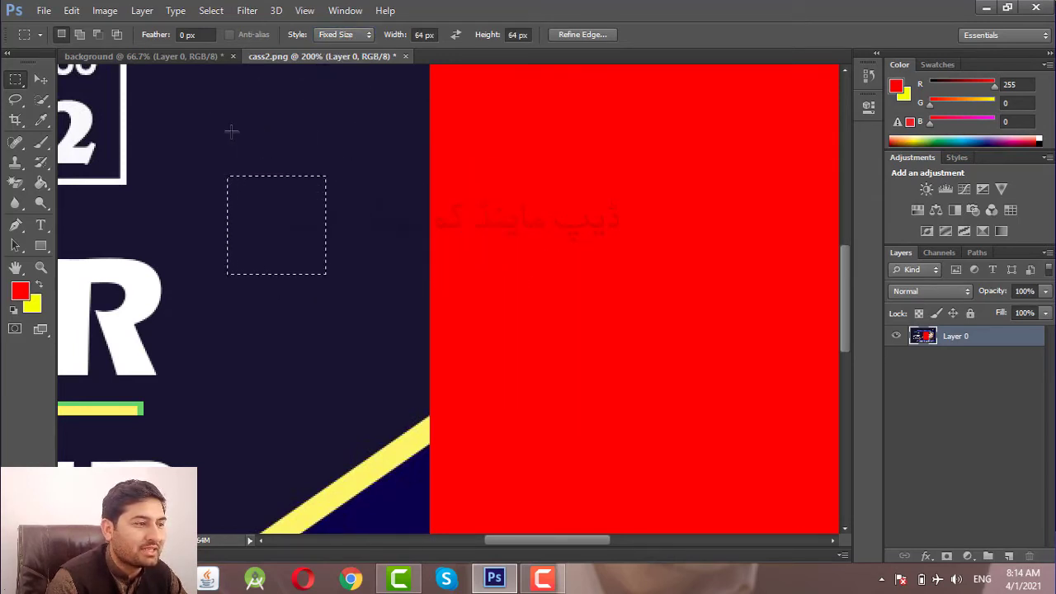
click(350, 284)
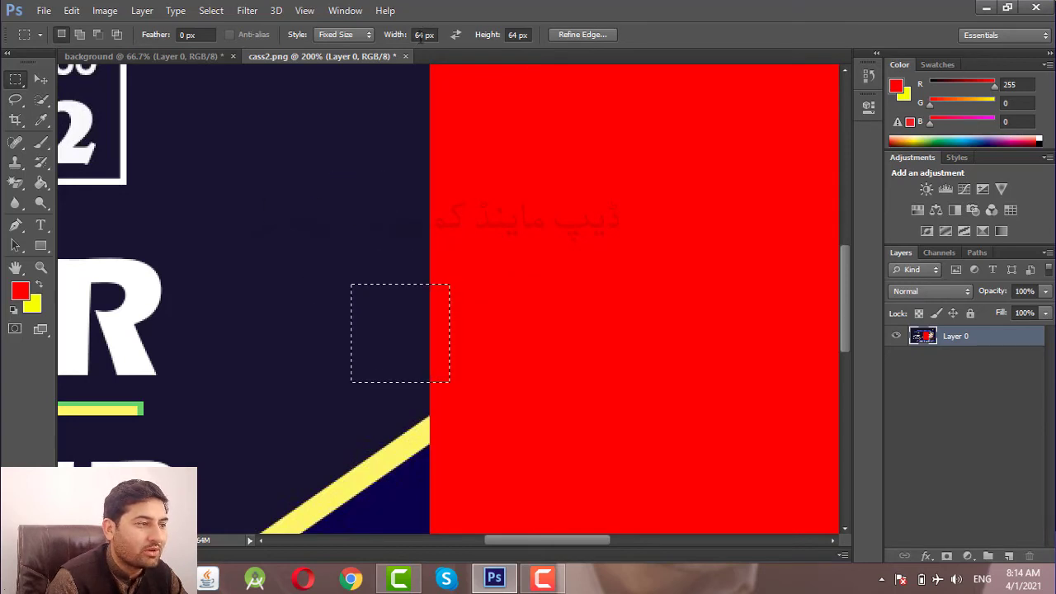
Step: Set the fixed marquee size to 100 px wide and 100 px high, and place the selection beside the red rectangle
click(422, 35)
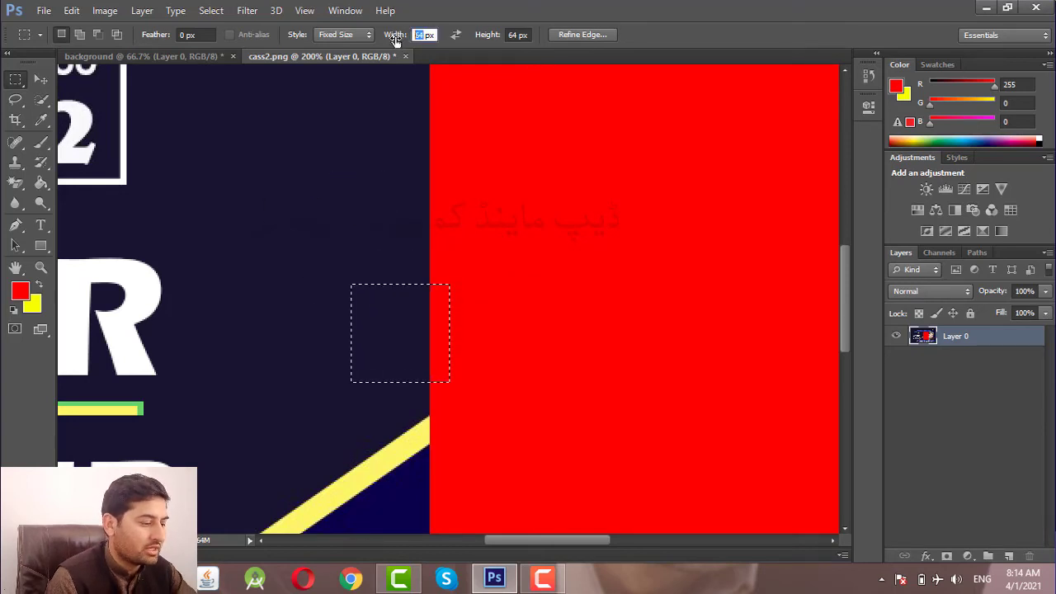
text(100)
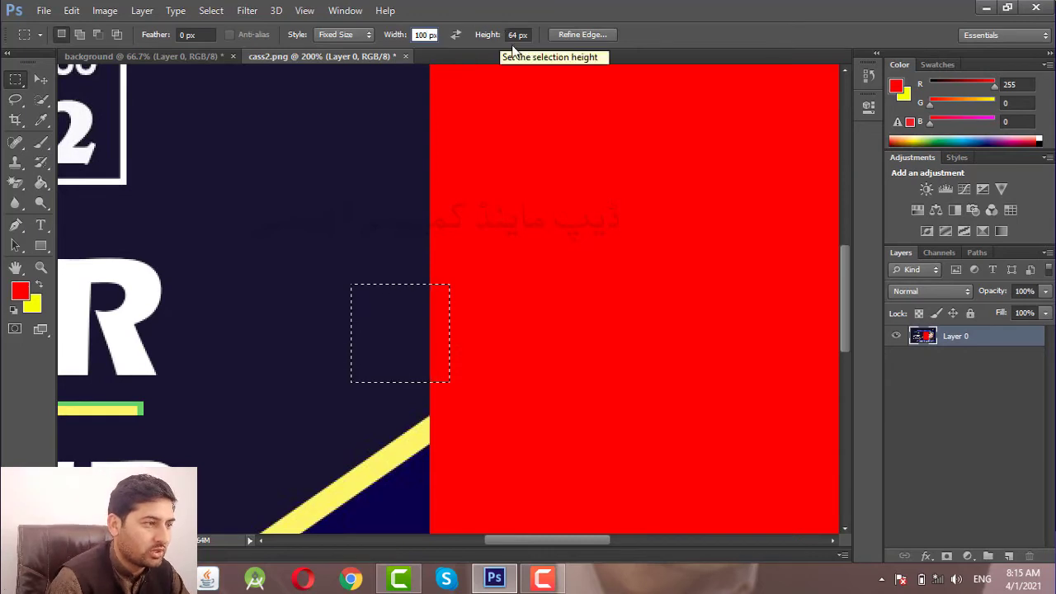
drag(518, 35, 480, 40)
text(100)
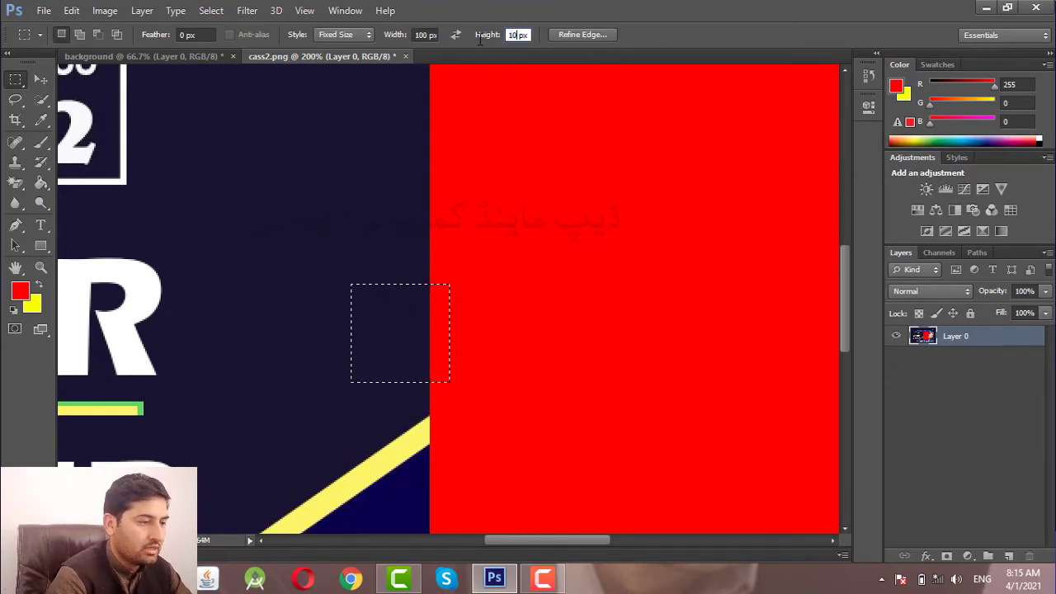
click(313, 264)
drag(312, 265, 258, 184)
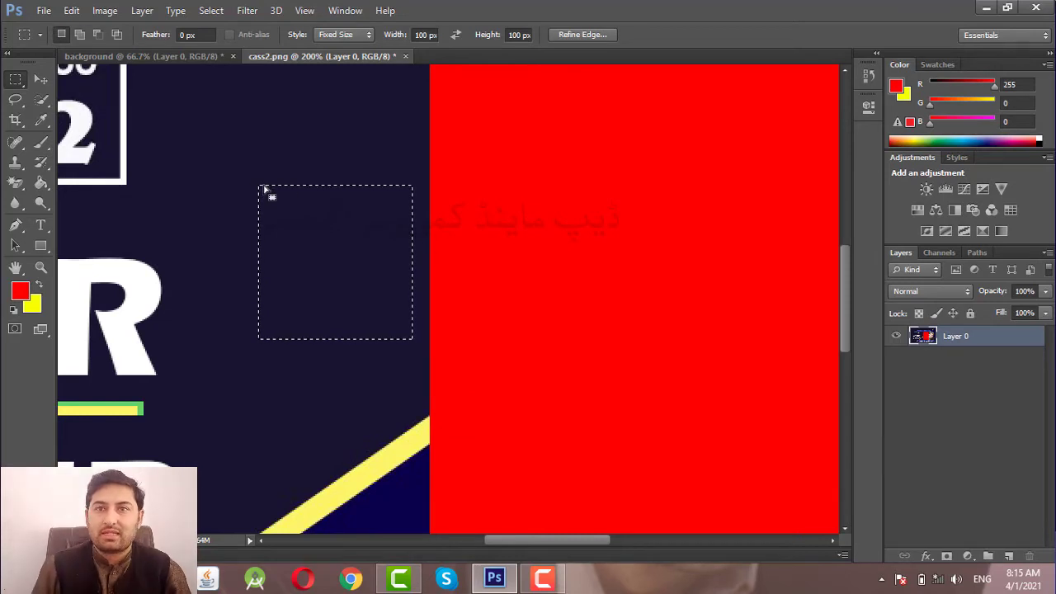
Step: View the Refine Edge options for the square selection, cancel without changes, and deselect
click(588, 34)
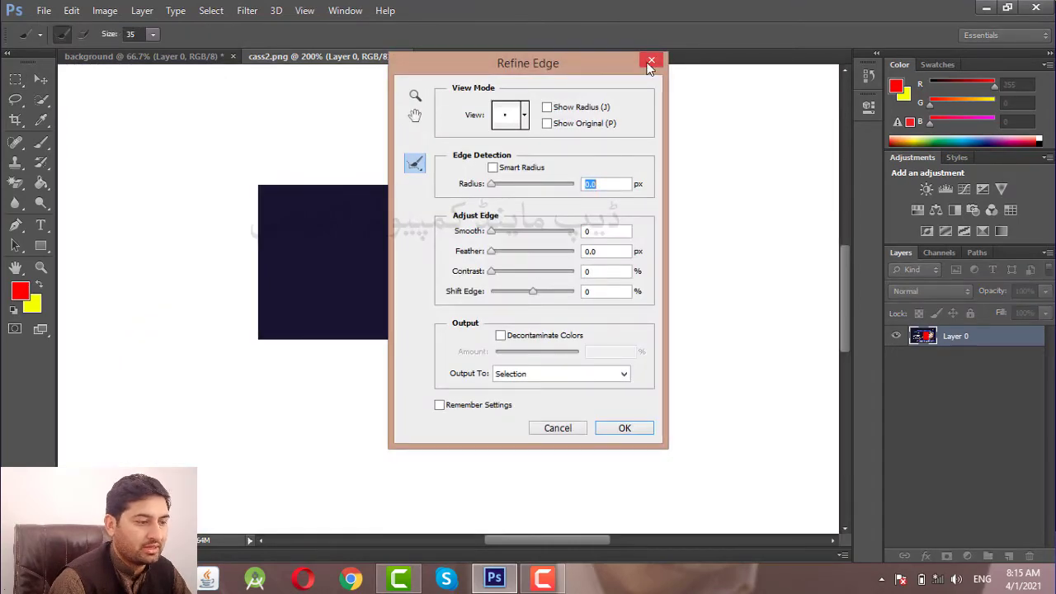
click(557, 427)
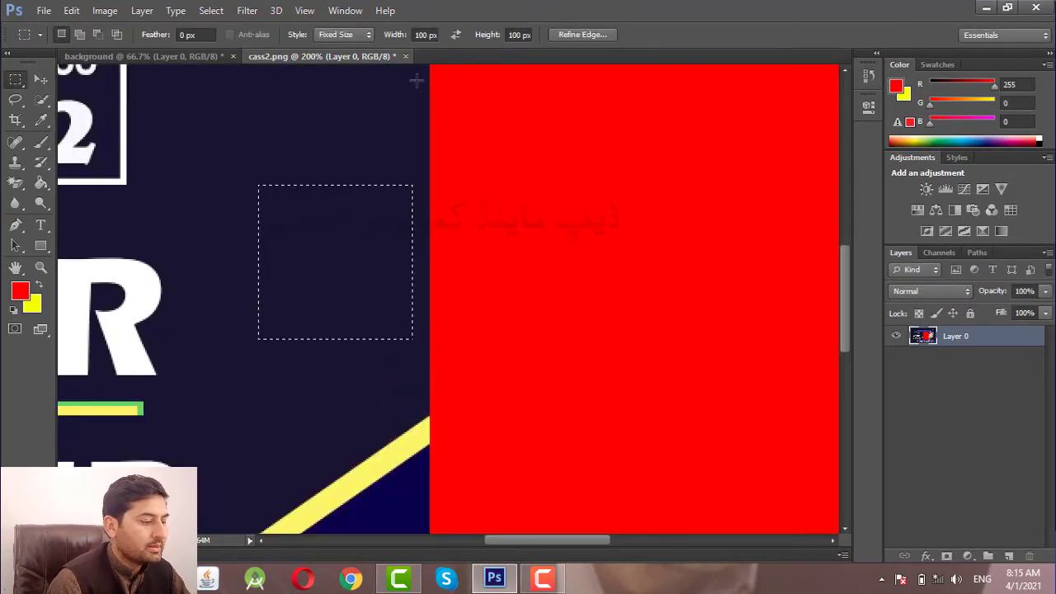
key(ctrl+d)
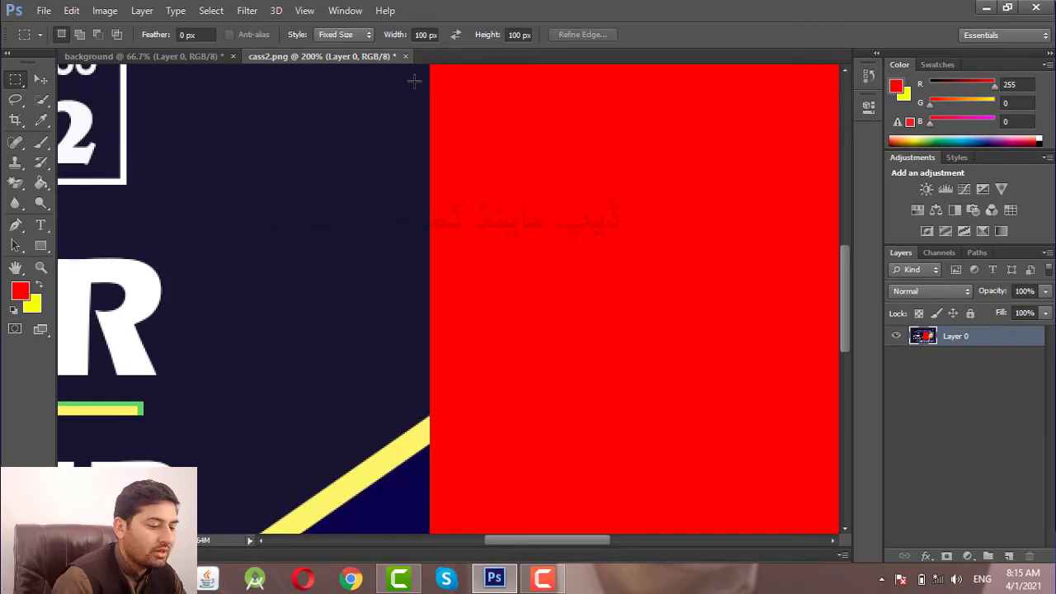
Step: Switch to the background document and fill Layer 1 with the yellow background colour
key(ctrl+minus)
key(ctrl+minus)
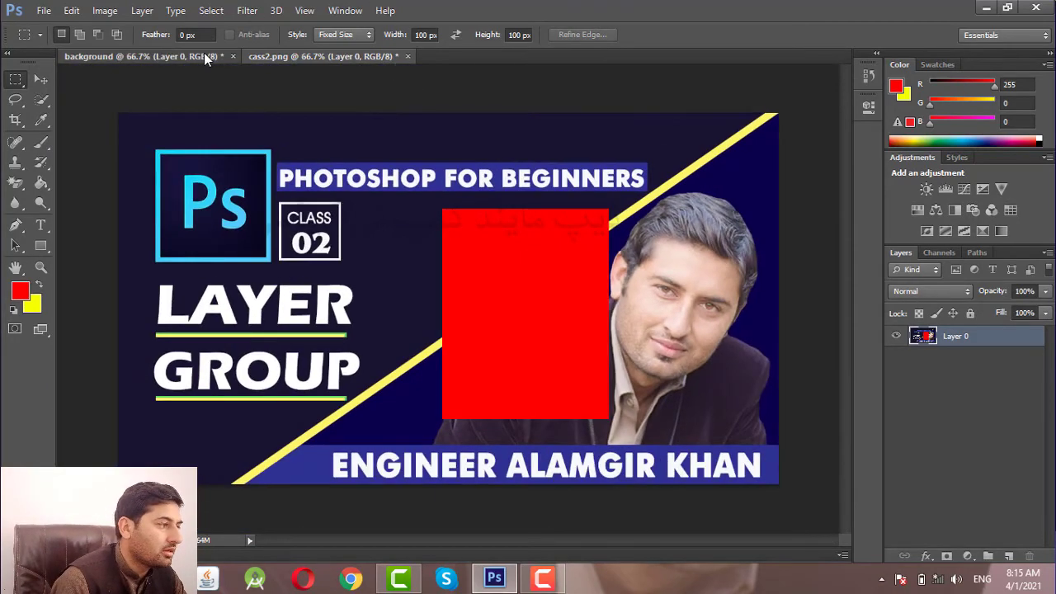
click(204, 56)
right_click(17, 82)
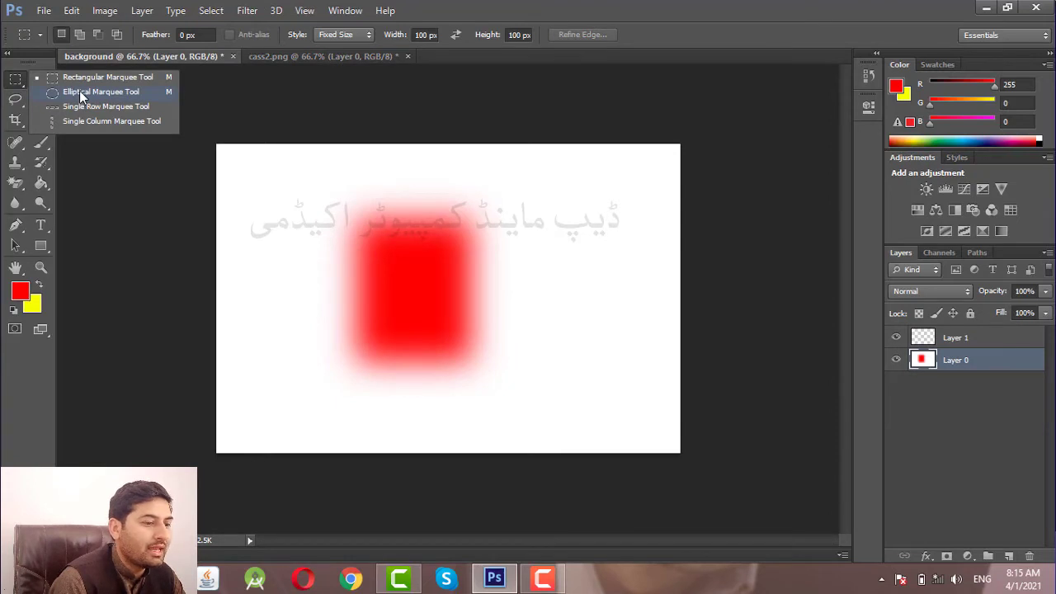
click(982, 338)
key(ctrl+BackSpace)
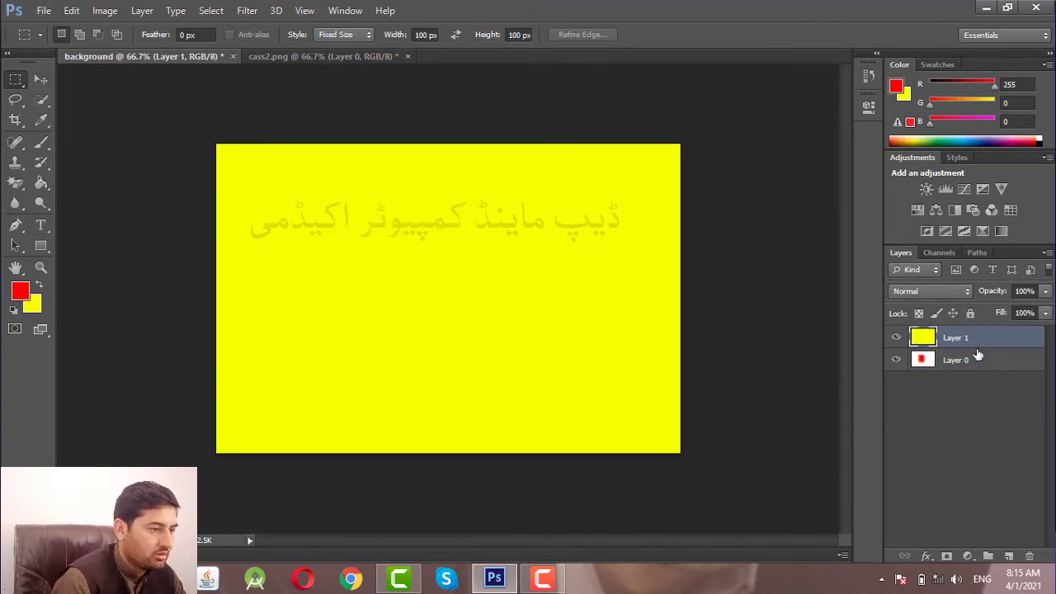
Step: Draw several trial elliptical selections on the yellow canvas with the Elliptical Marquee Tool, deselecting after each one
right_click(18, 86)
click(71, 92)
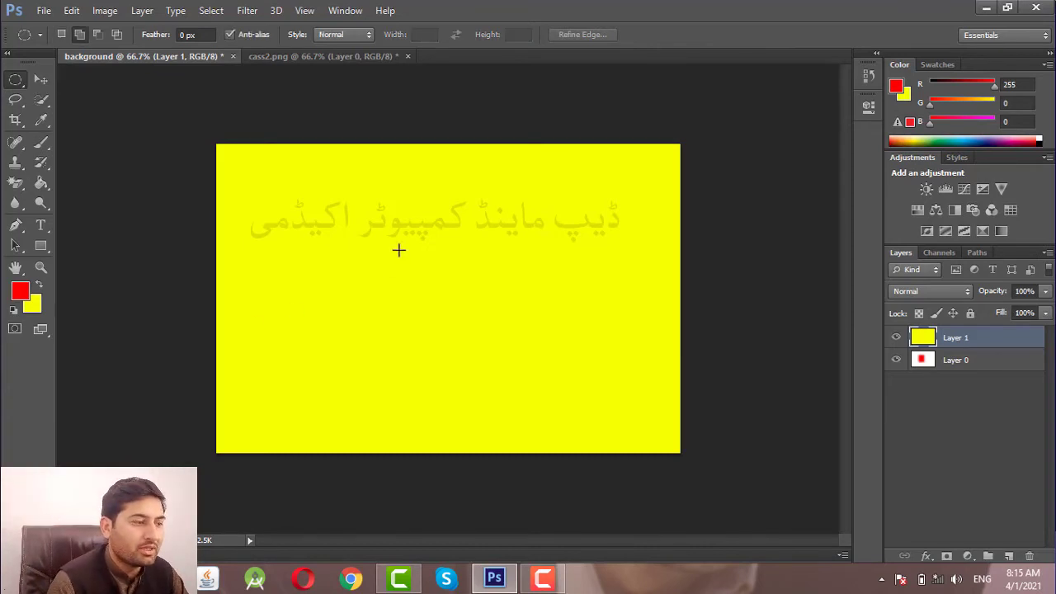
drag(398, 247, 559, 414)
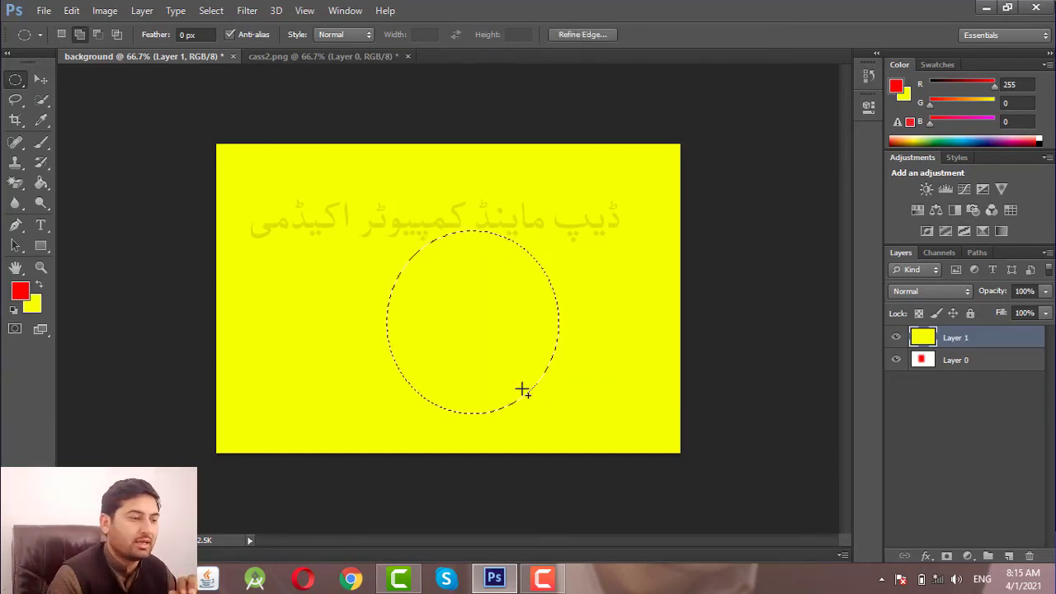
click(577, 229)
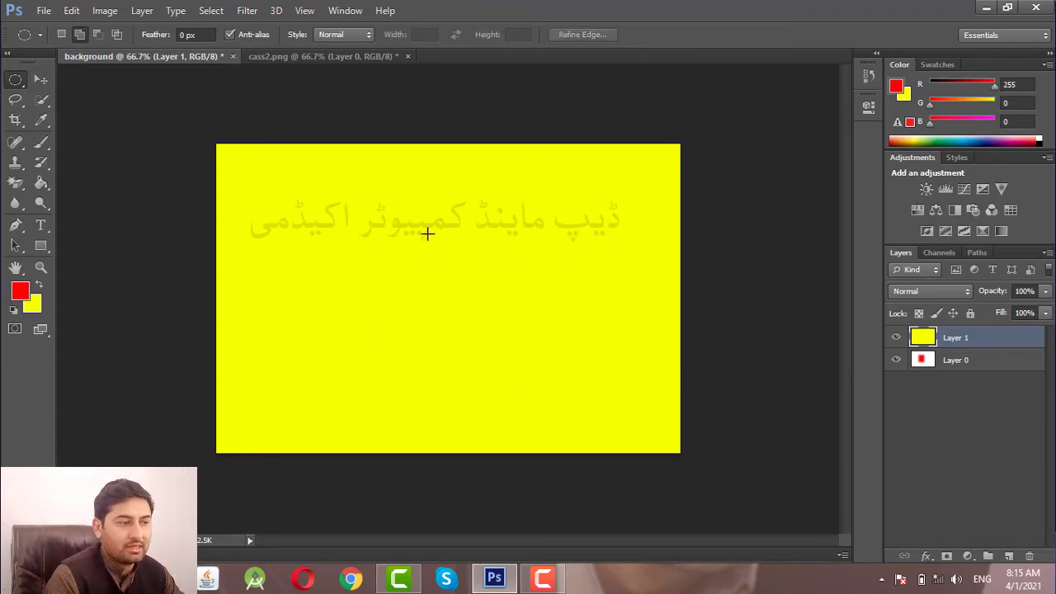
drag(340, 186, 520, 375)
click(520, 373)
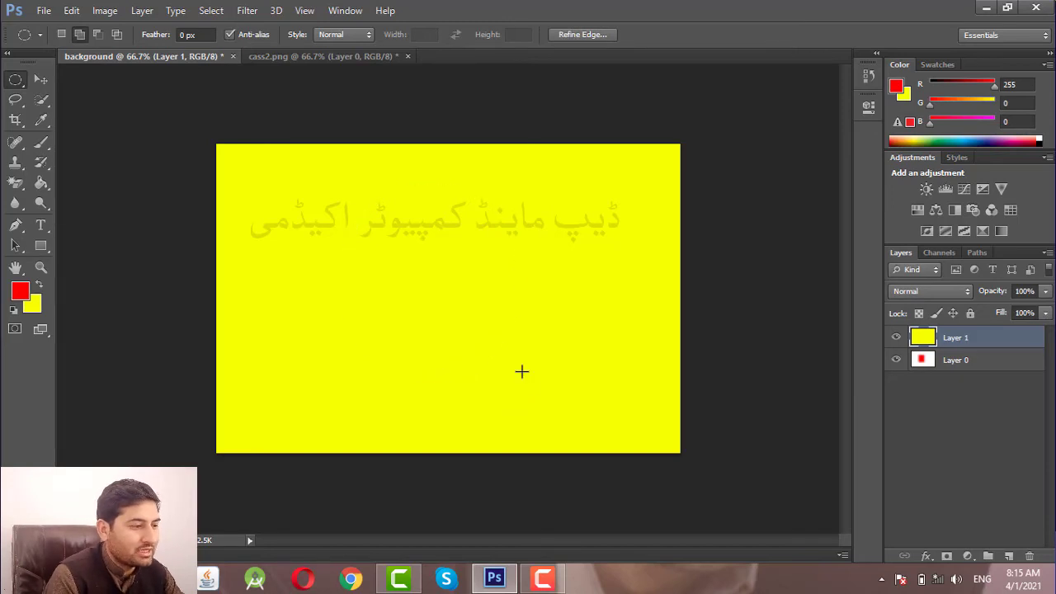
drag(338, 194, 557, 426)
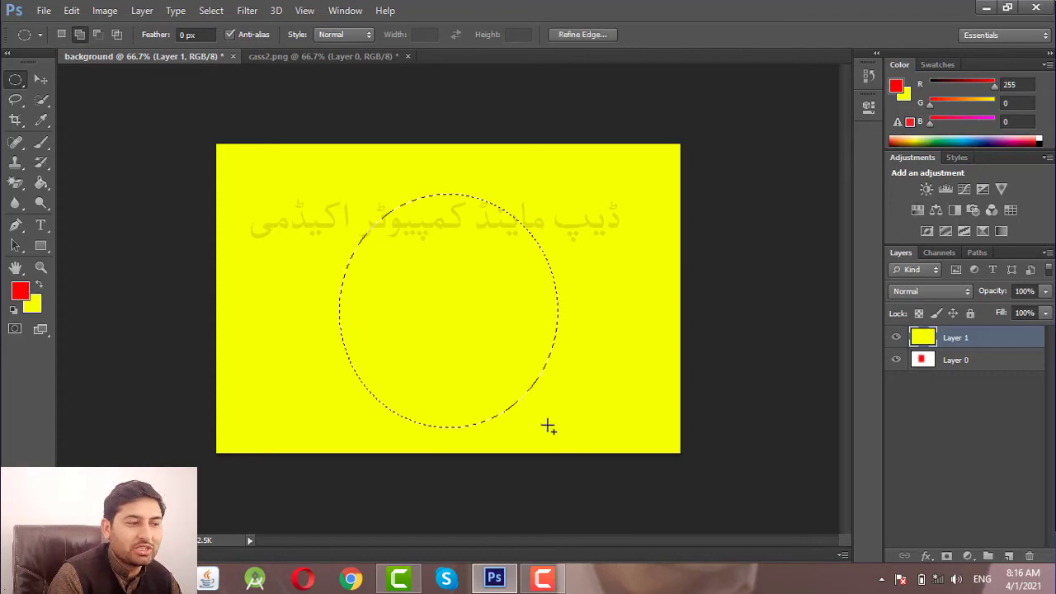
click(480, 345)
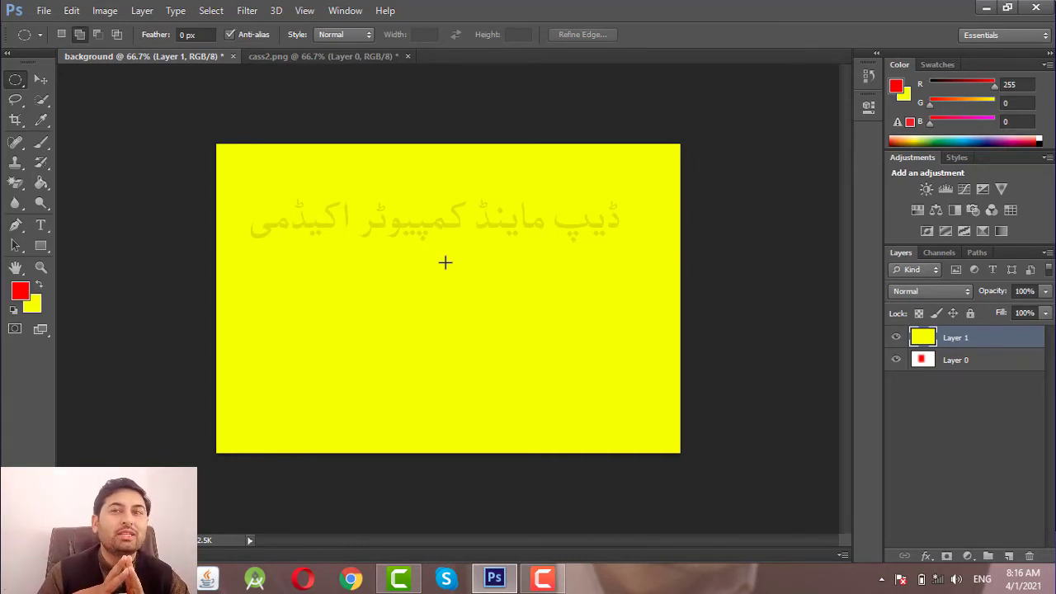
key(ctrl+d)
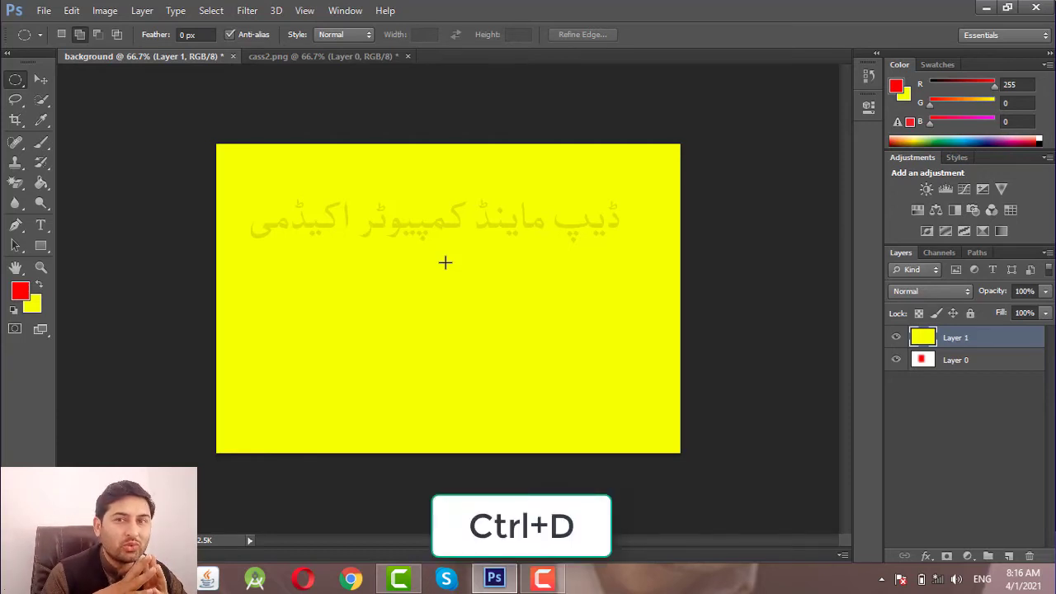
Step: Draw an elliptical selection mid-canvas, run Deselect Layers, and clear the elliptical selection with the Deselect command
drag(323, 211, 528, 400)
click(209, 10)
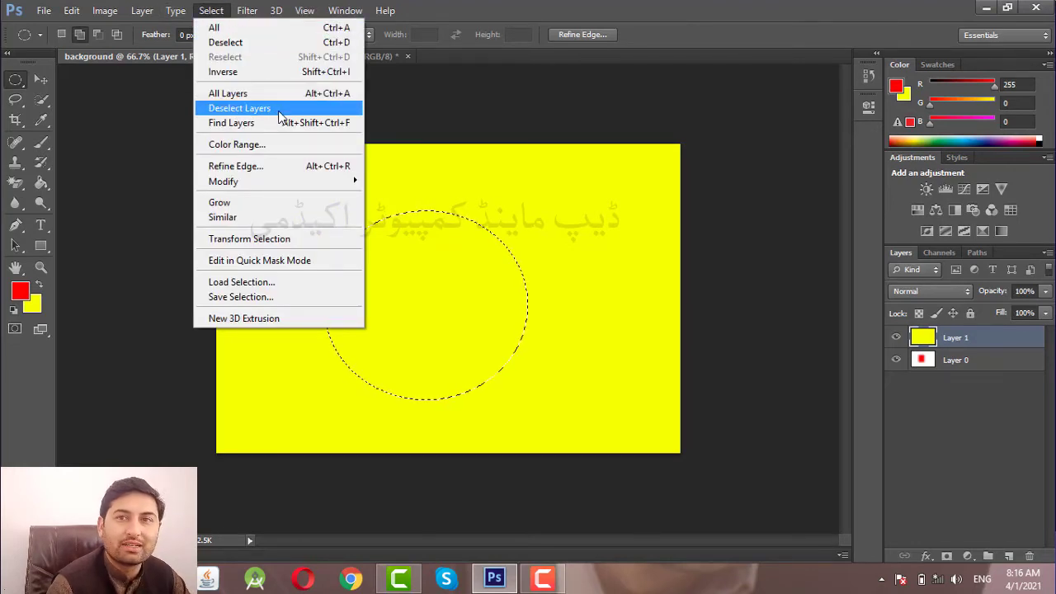
click(279, 110)
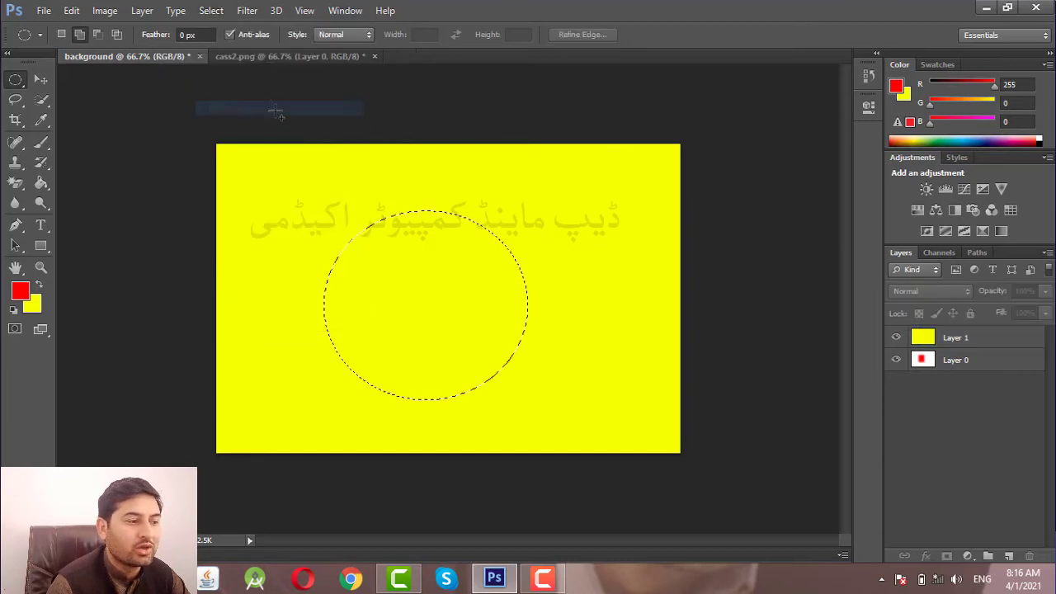
click(210, 11)
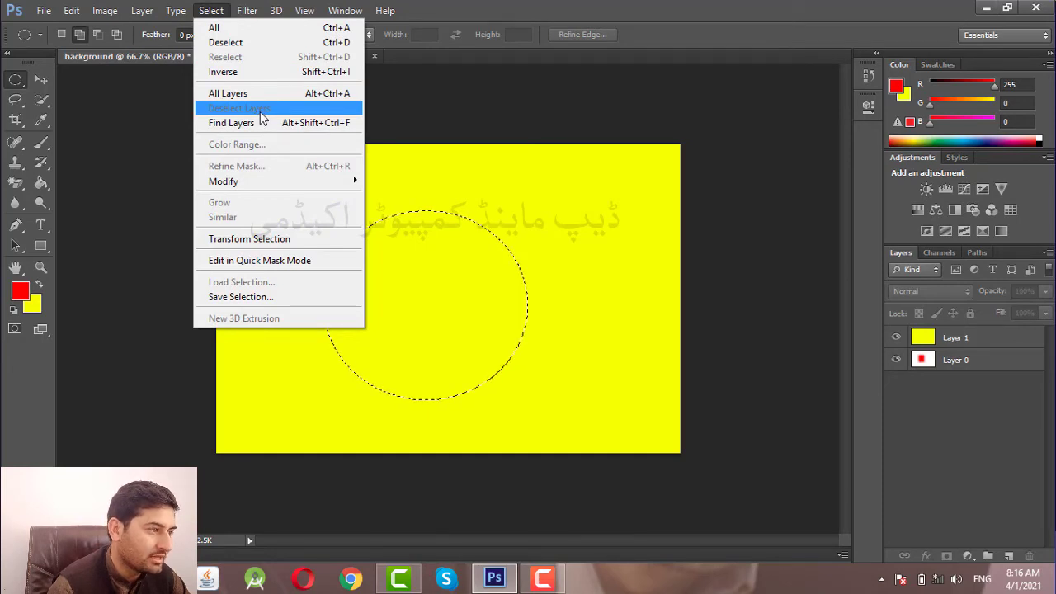
click(258, 45)
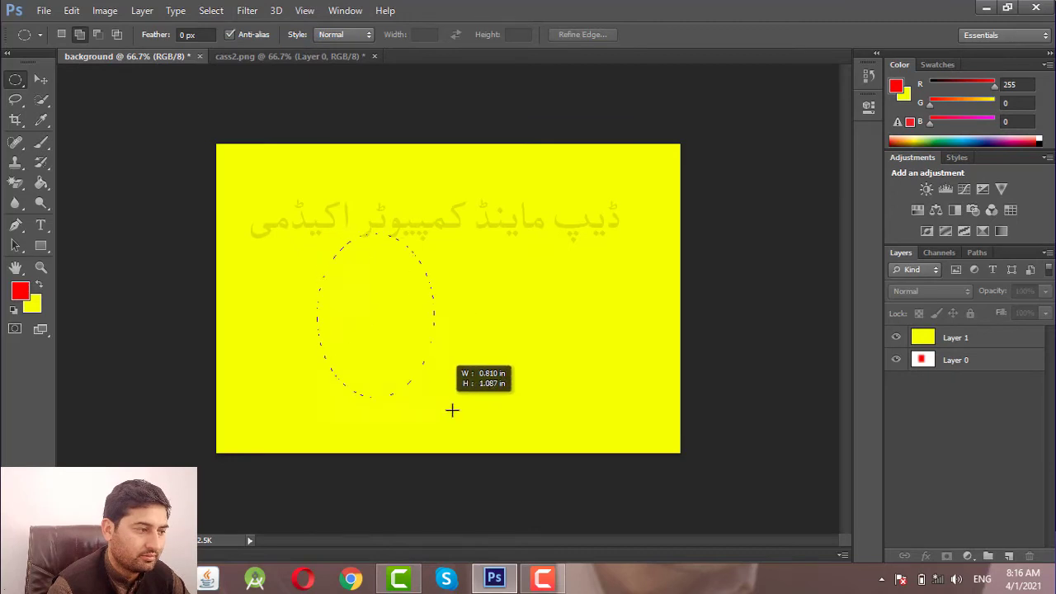
Step: Draw another elliptical selection on the yellow canvas, review the available Select commands, and deselect
drag(452, 410, 486, 425)
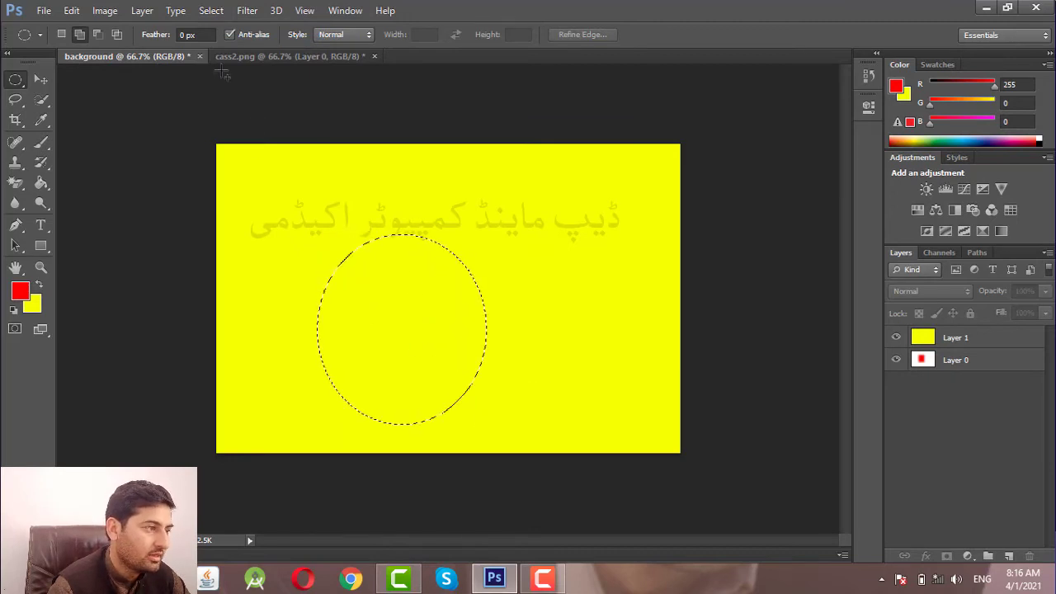
click(210, 10)
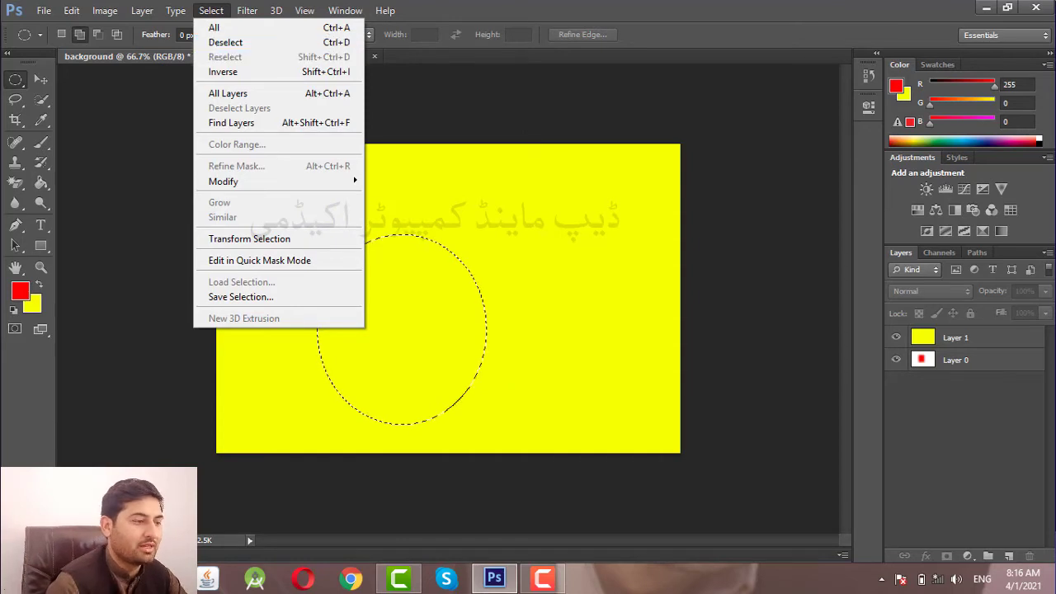
click(825, 7)
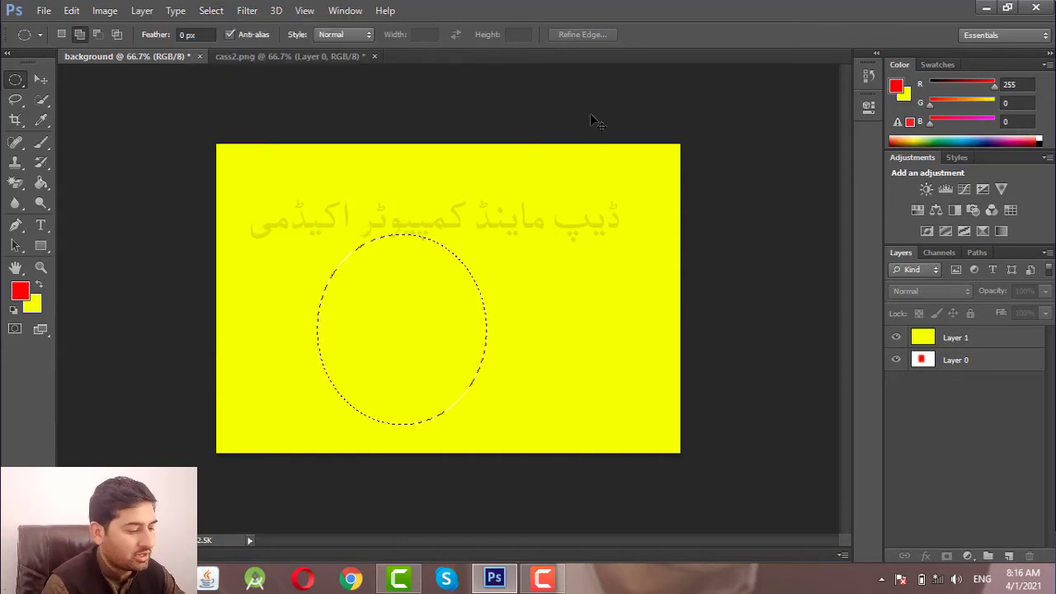
click(309, 233)
Step: Draw a trial elliptical selection, clear it, and draw a slightly smaller ellipse in the lower middle of the canvas
drag(319, 201, 512, 398)
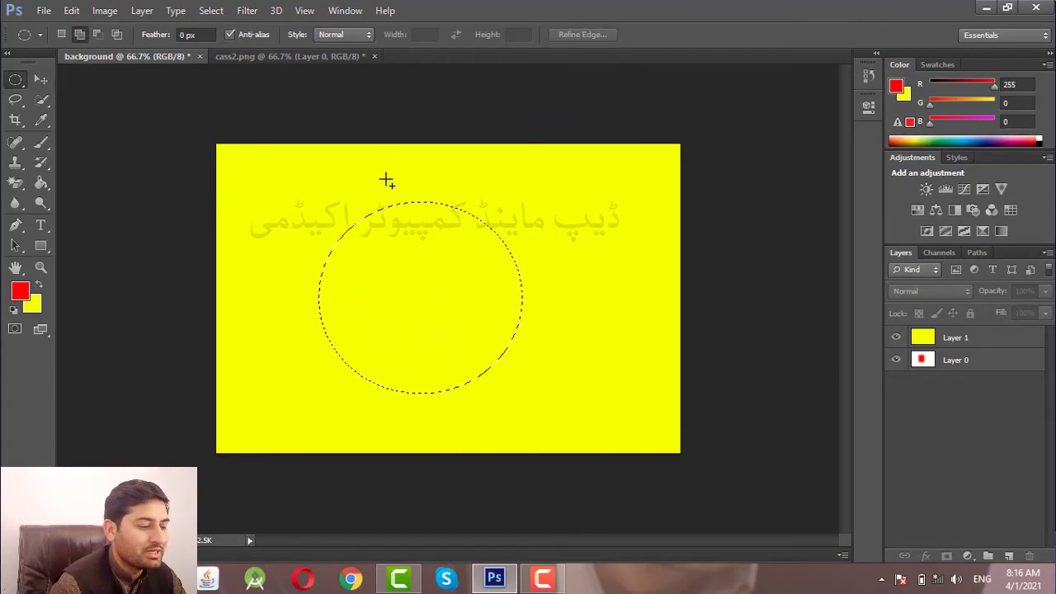
drag(367, 264, 547, 425)
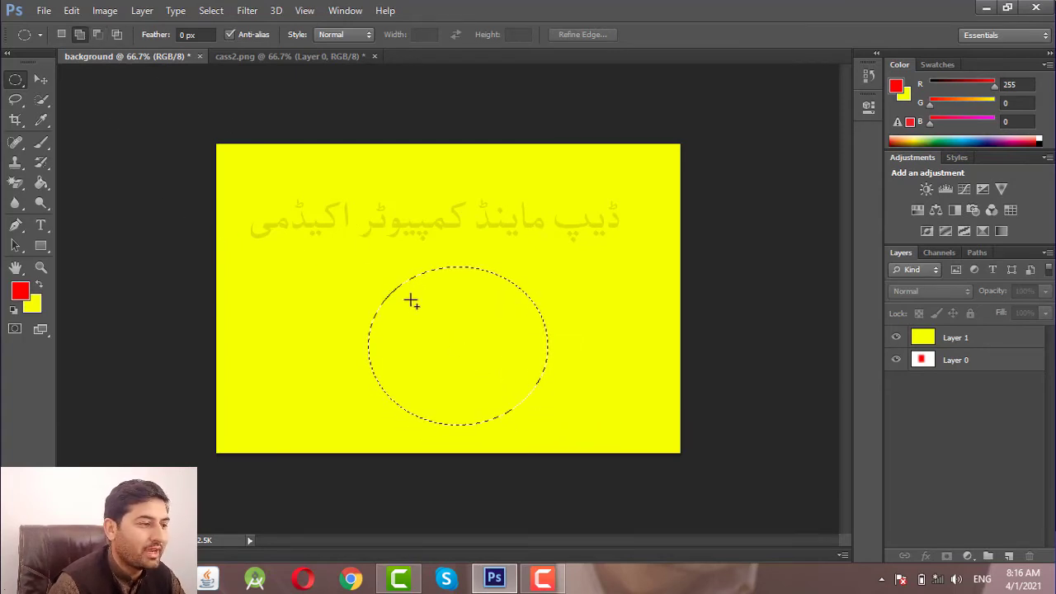
Step: Add a smaller overlapping ellipse above the selection, move the combined outline in New Selection mode, and undo the move and the addition
drag(391, 222, 532, 313)
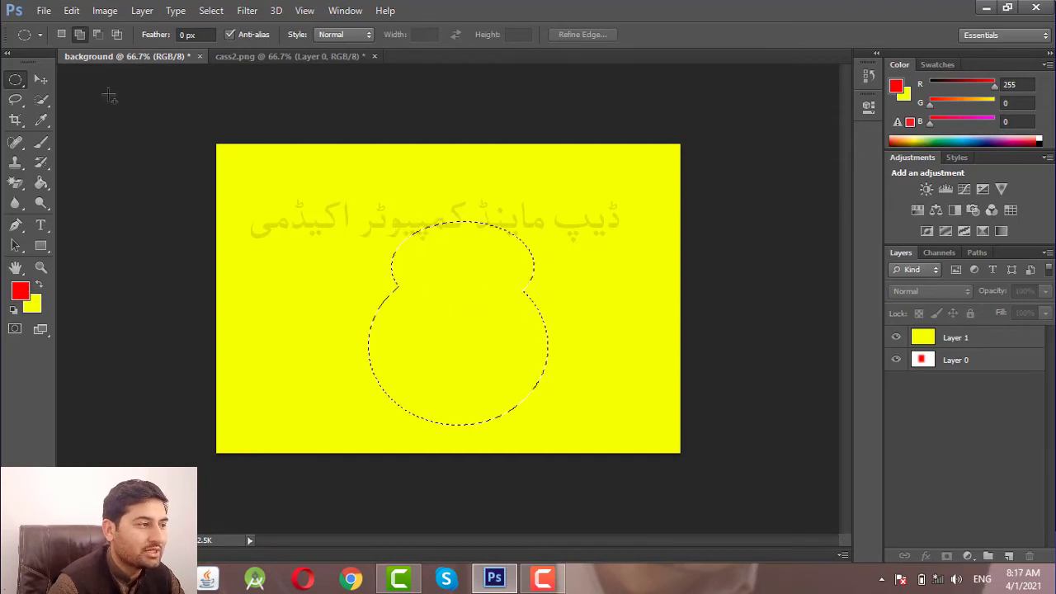
click(60, 33)
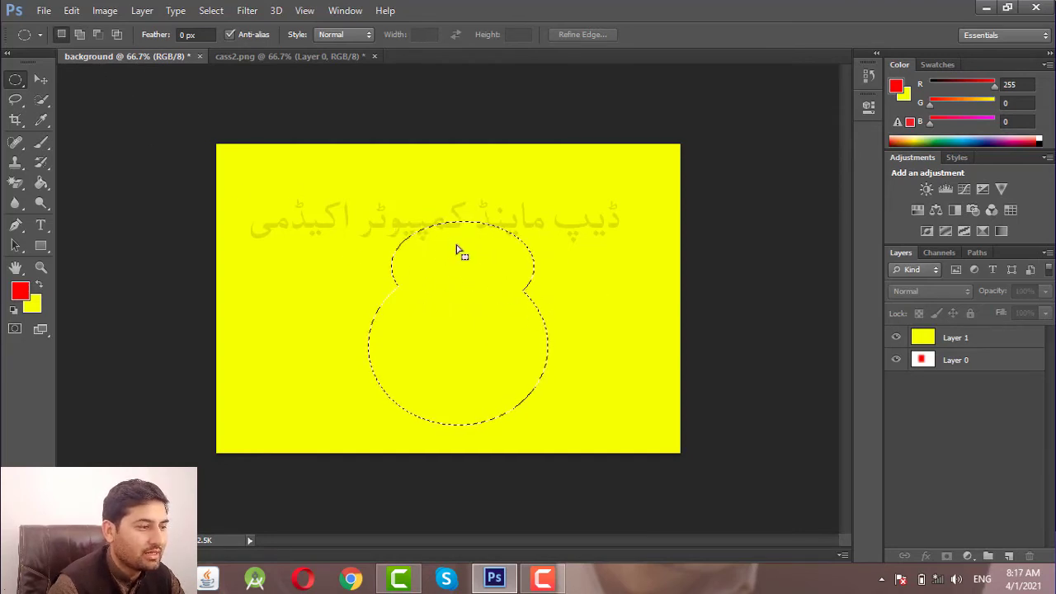
drag(455, 250, 431, 218)
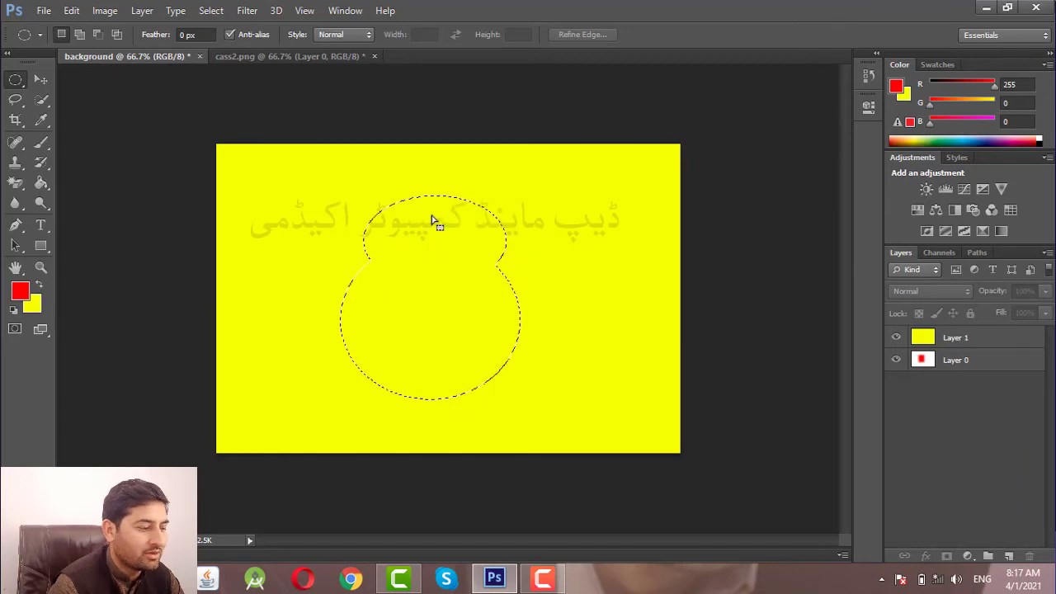
key(ctrl+z)
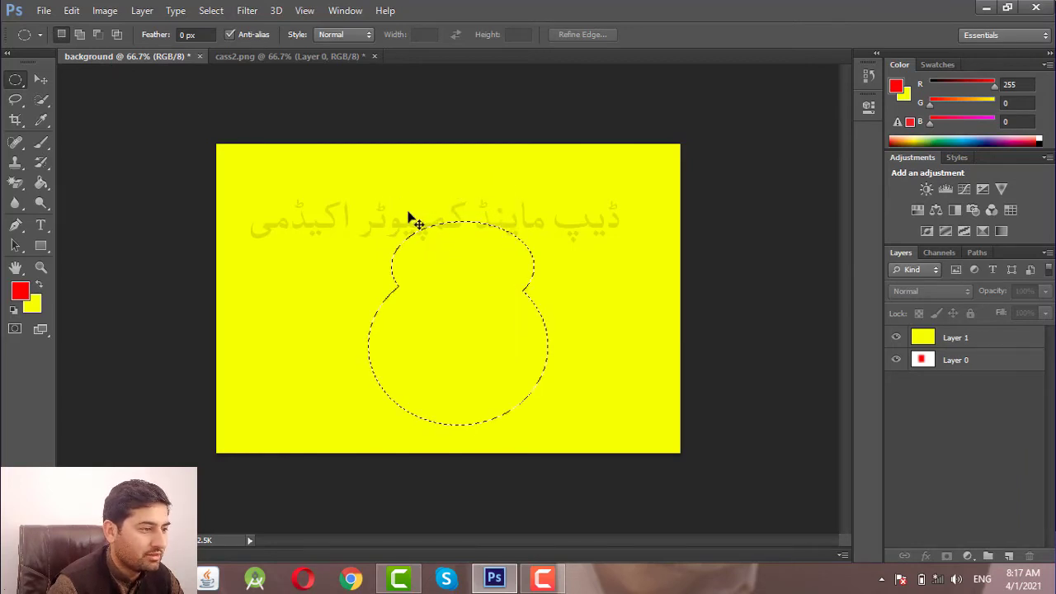
key(ctrl+z)
key(ctrl+alt+z)
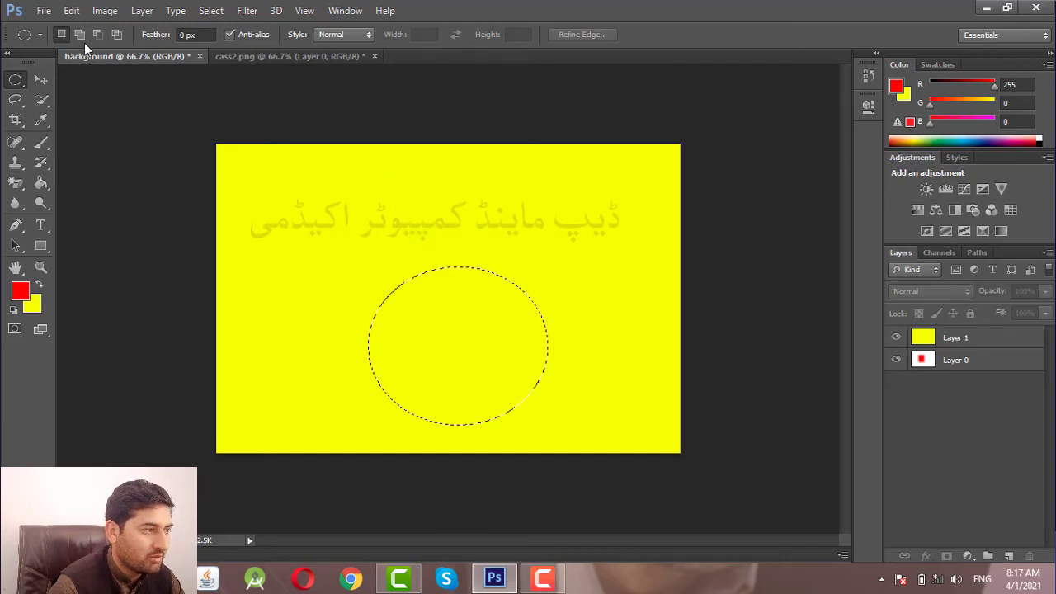
Step: Add a wide, flat ellipse overlapping the top of the elliptical selection in Add to Selection mode
drag(366, 226, 559, 310)
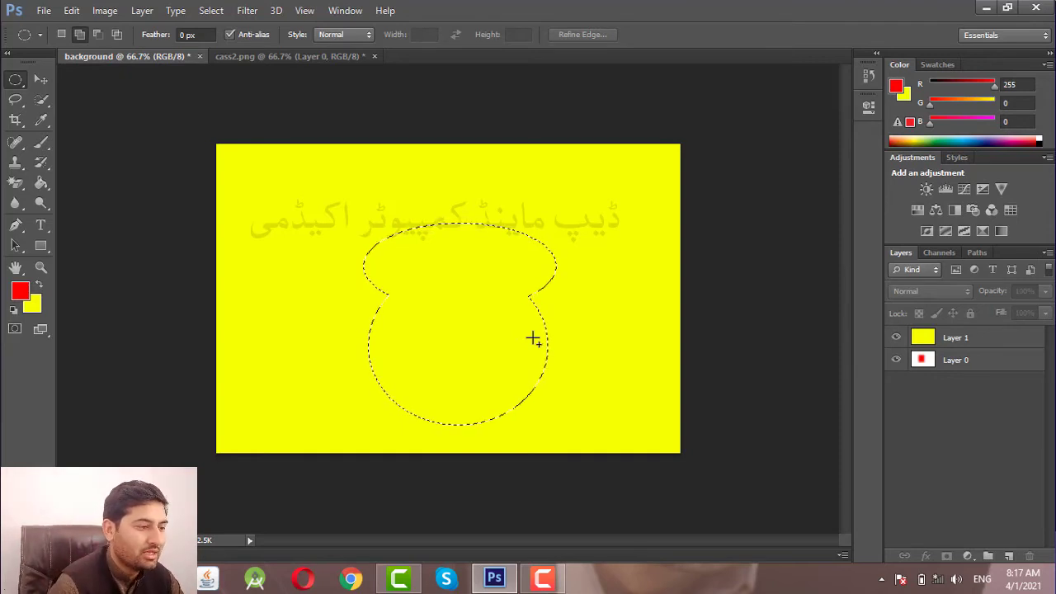
Step: Draw a circular selection in the middle of the canvas and fill it with the red foreground colour on a new layer
drag(374, 225, 549, 396)
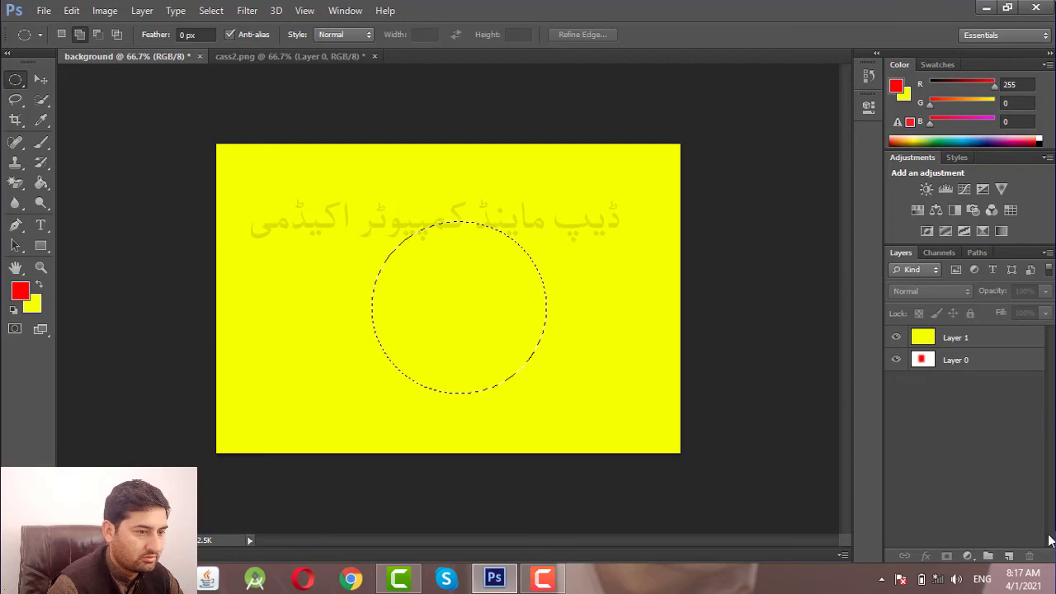
click(1007, 556)
key(alt+BackSpace)
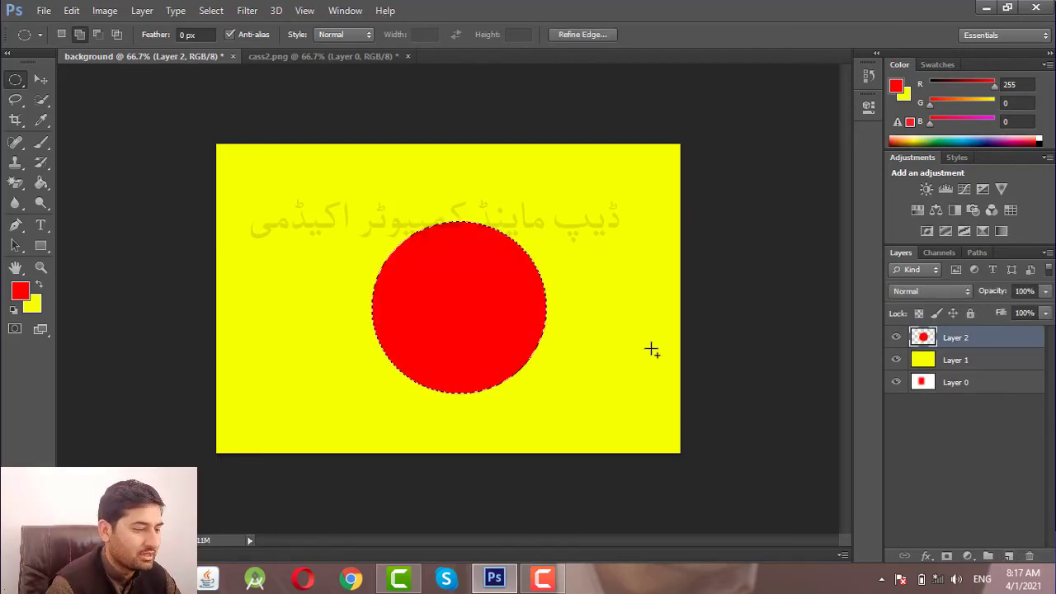
Step: Clear the circular selection and draw a smaller elliptical selection overlapping the top of the red circle
drag(363, 162, 554, 262)
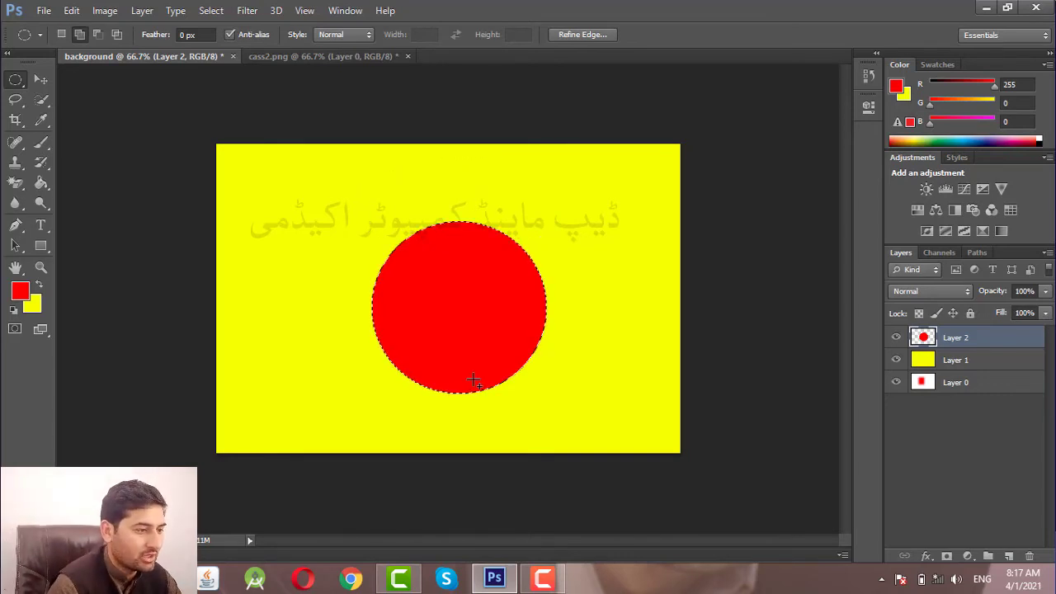
click(473, 380)
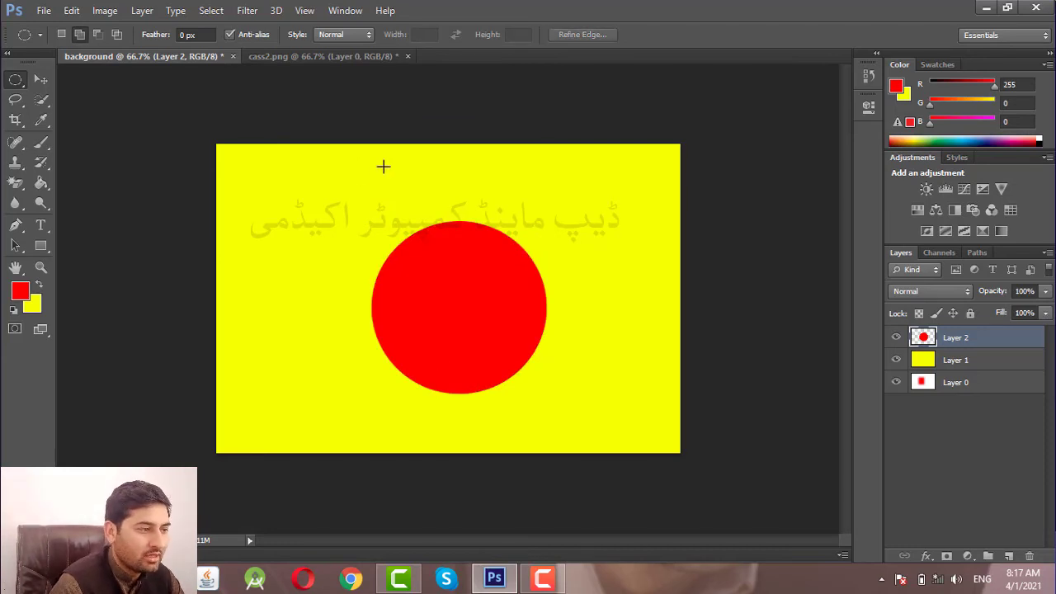
drag(452, 218, 522, 271)
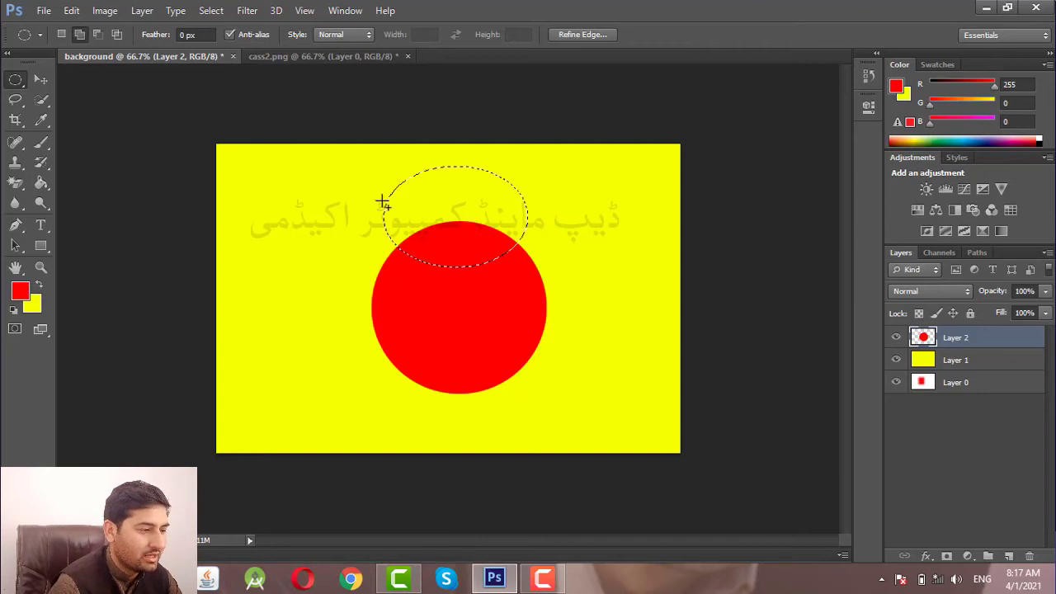
Step: Set the foreground colour to dark red (R 137, G 0, B 0), fill the upper ellipse with it, and deselect
click(23, 288)
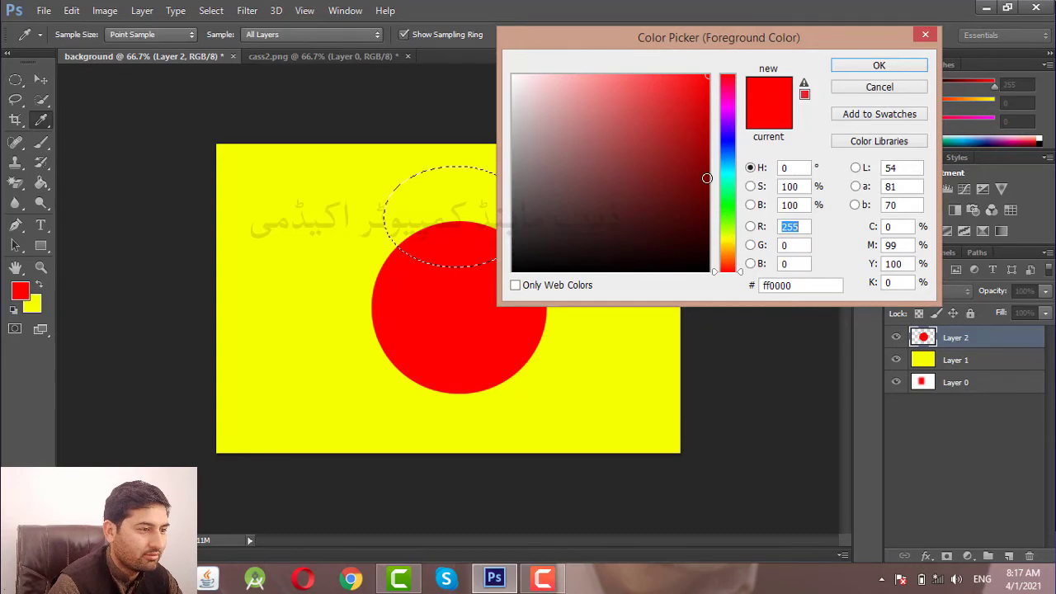
click(707, 167)
click(854, 69)
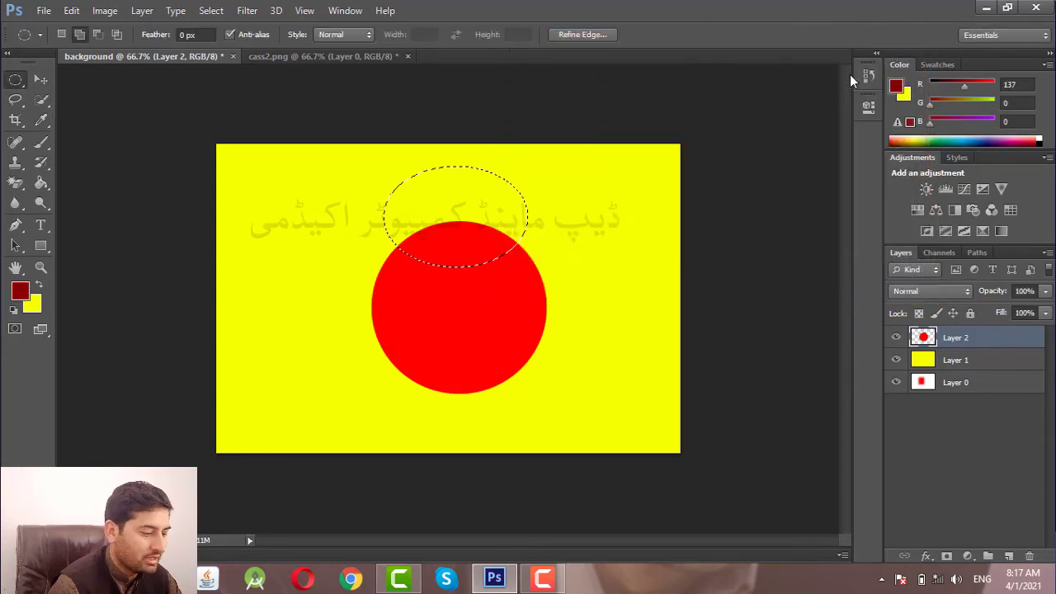
key(ctrl+d)
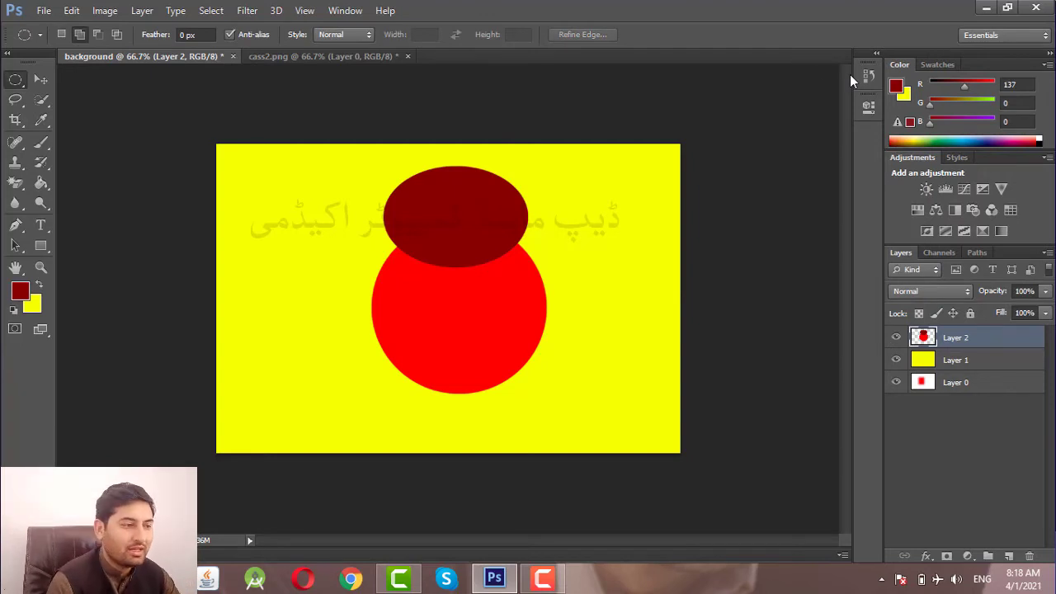
Step: Draw a wide, flat ellipse across the bottom of the red circle, fill it with dark red, and deselect
drag(368, 366, 566, 429)
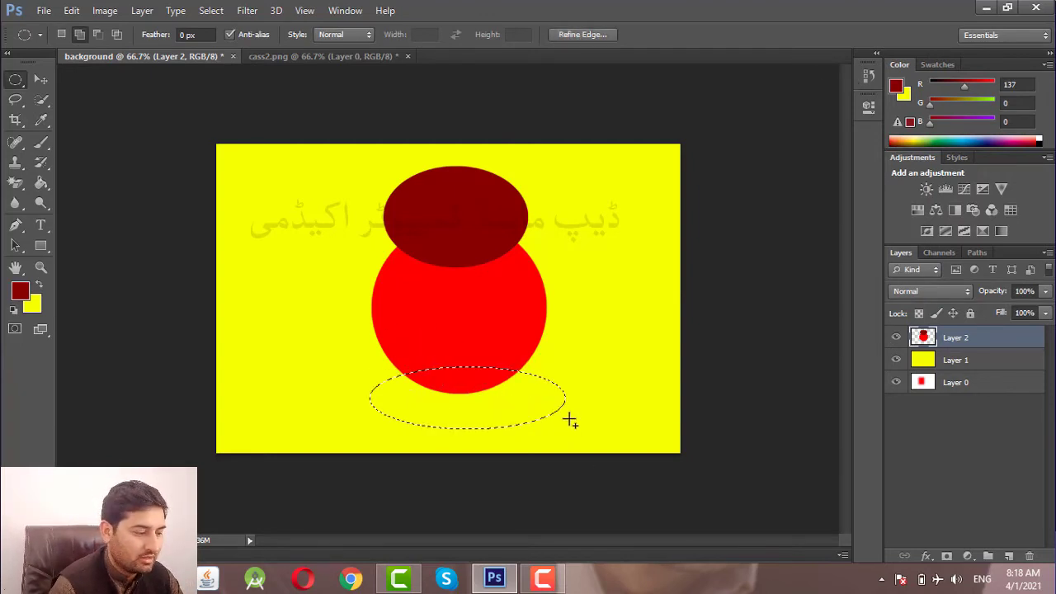
key(alt+BackSpace)
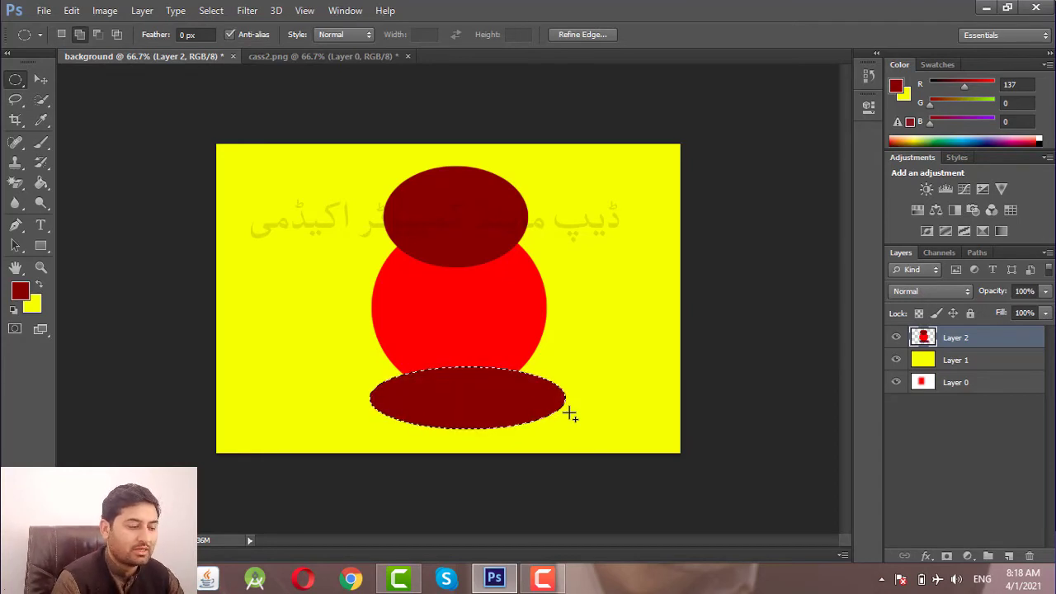
key(ctrl+d)
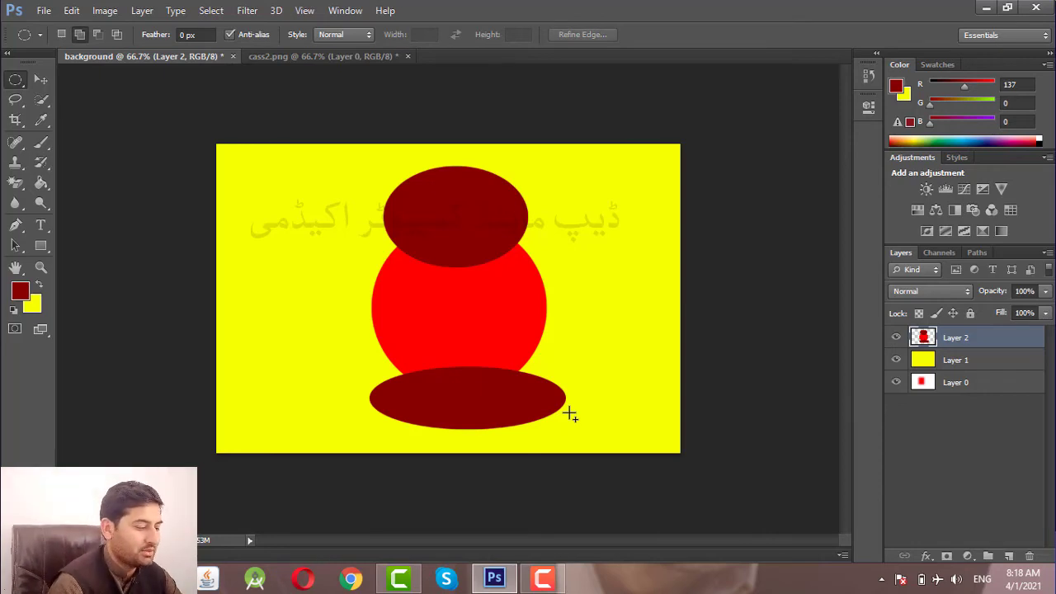
Step: Undo all the ellipse fills and selections on Layer 2, back to the empty layer without a selection
key(ctrl+alt+z)
key(ctrl+alt+z)
key(ctrl+alt+z)
key(ctrl+alt+z)
key(ctrl+alt+z)
key(ctrl+alt+z)
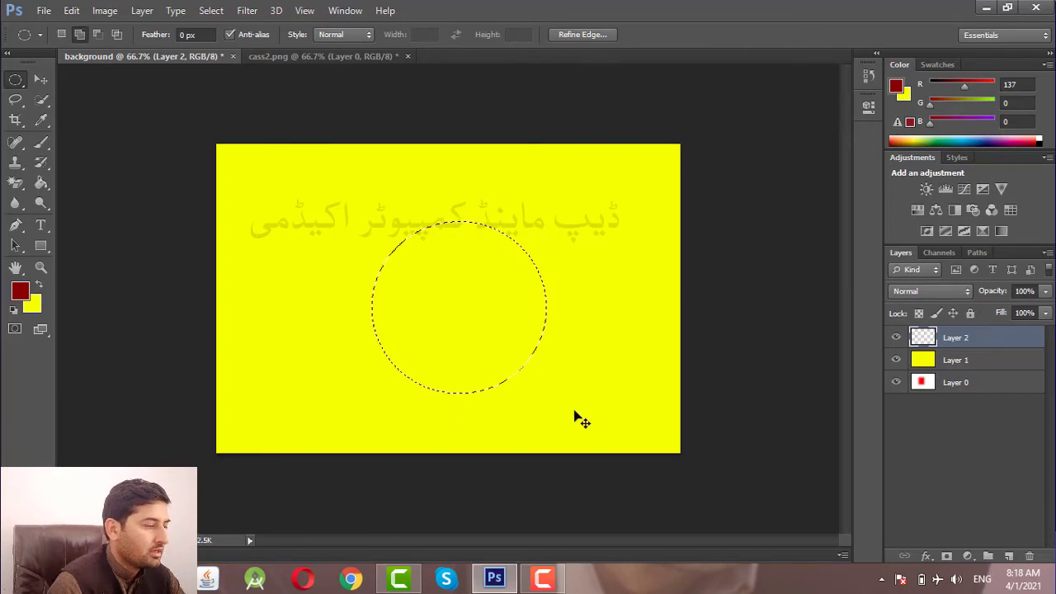
key(ctrl+alt+z)
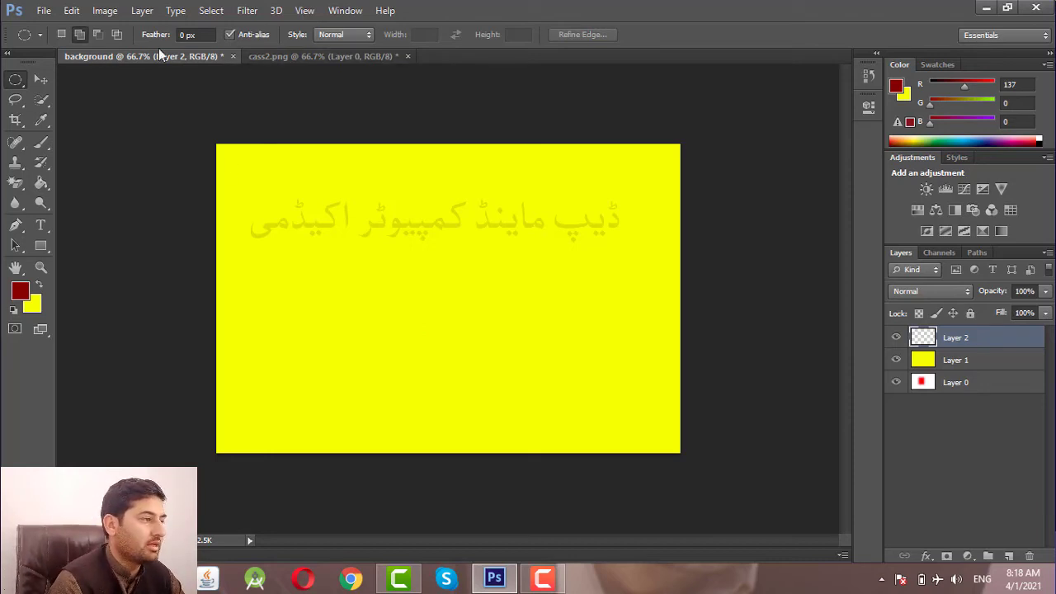
Step: Open the Class5.png image as a further document
click(49, 12)
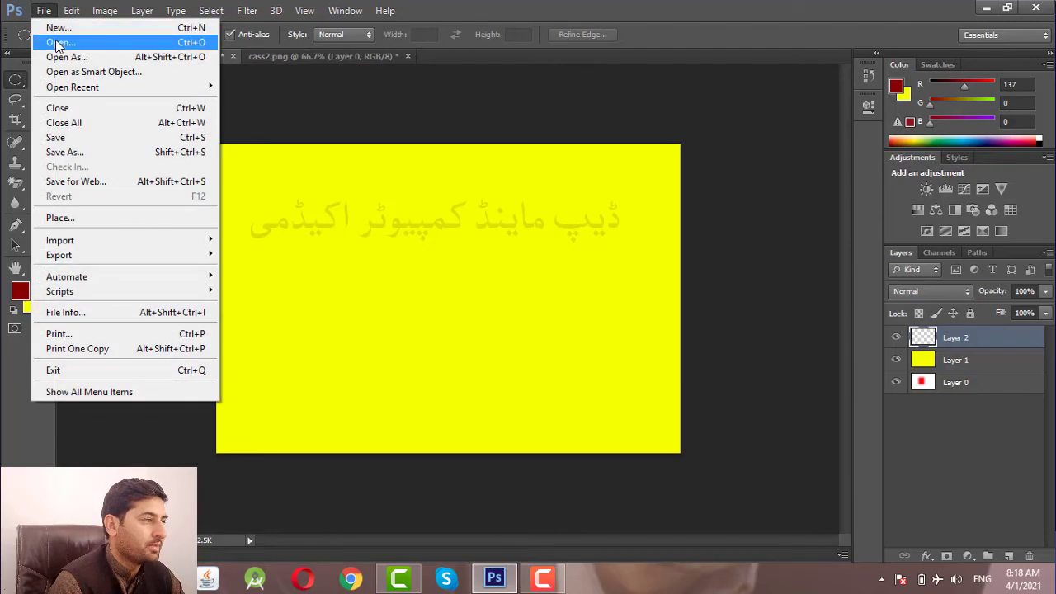
click(57, 42)
double_click(517, 445)
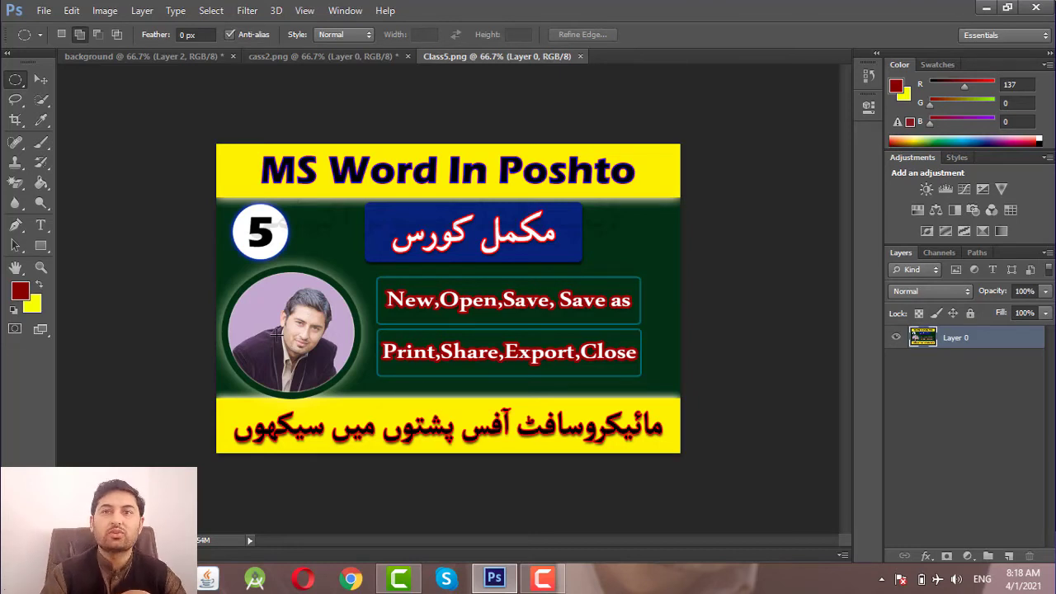
Step: Look at the portrait designs in Class5.png and cass2.png, and return to the background document
click(311, 61)
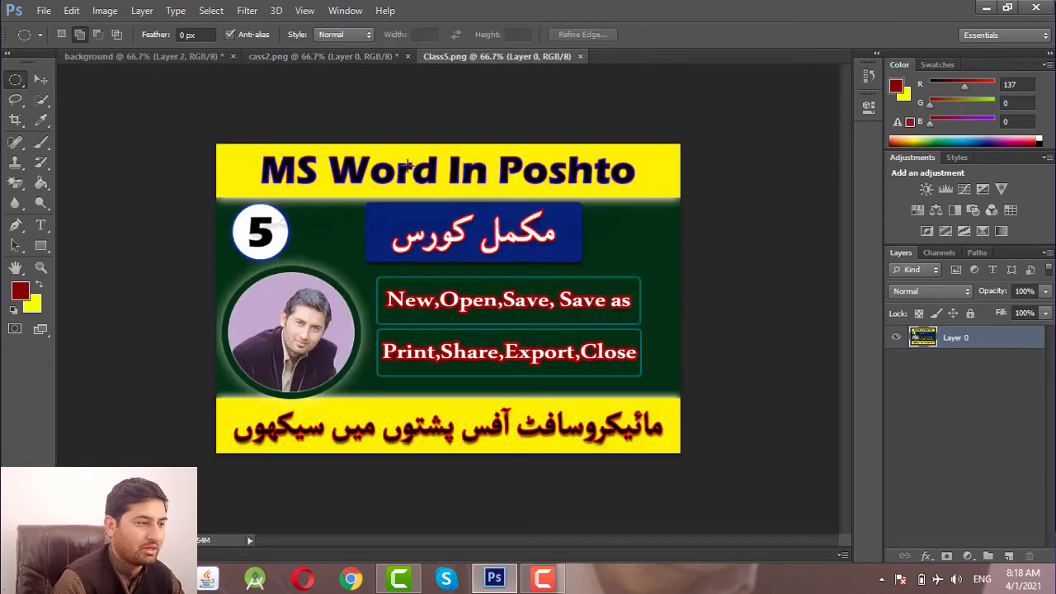
click(462, 59)
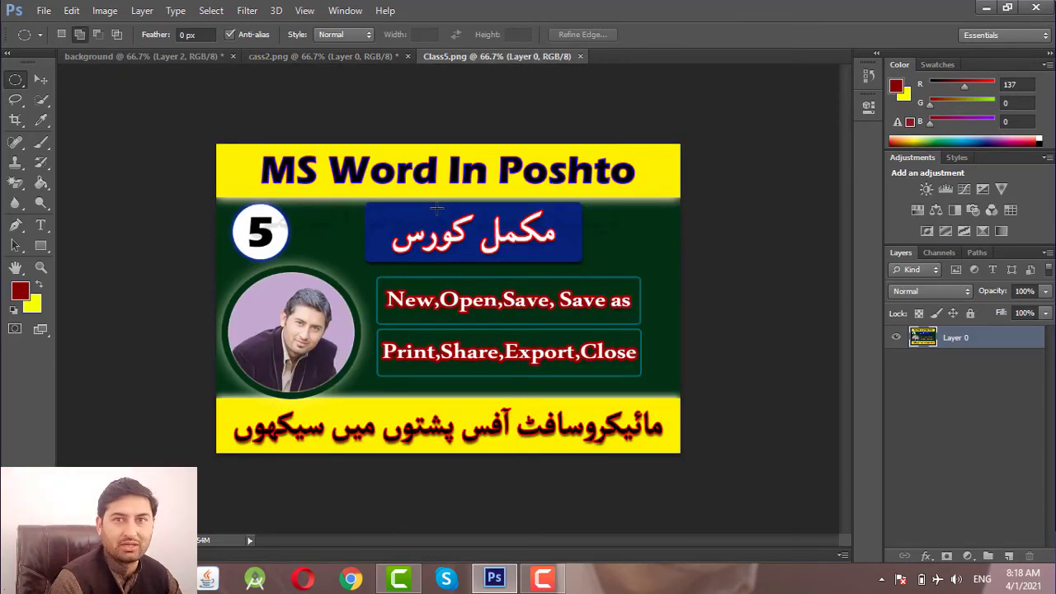
click(324, 55)
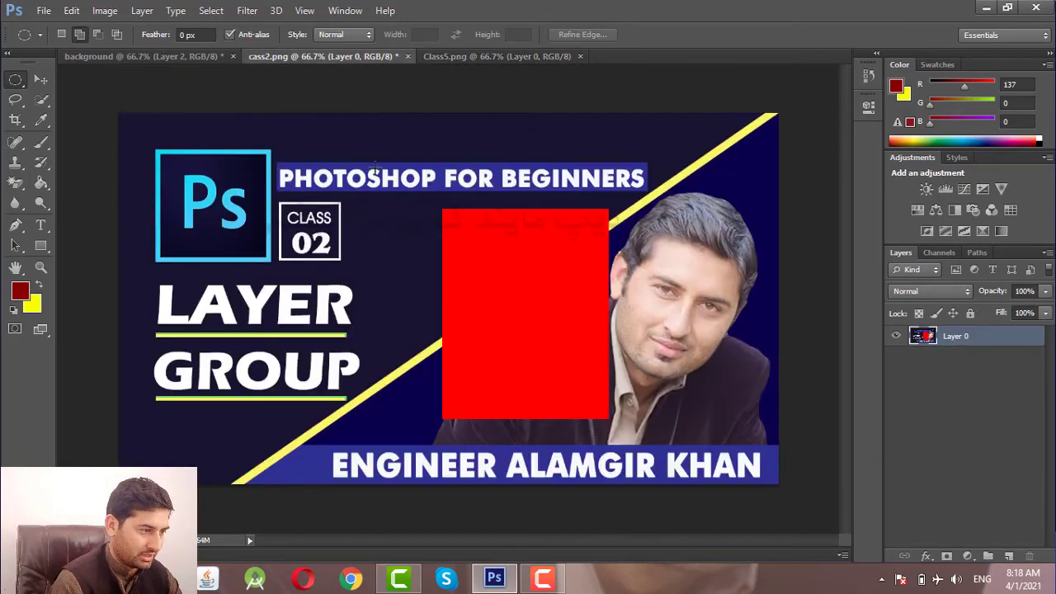
click(190, 56)
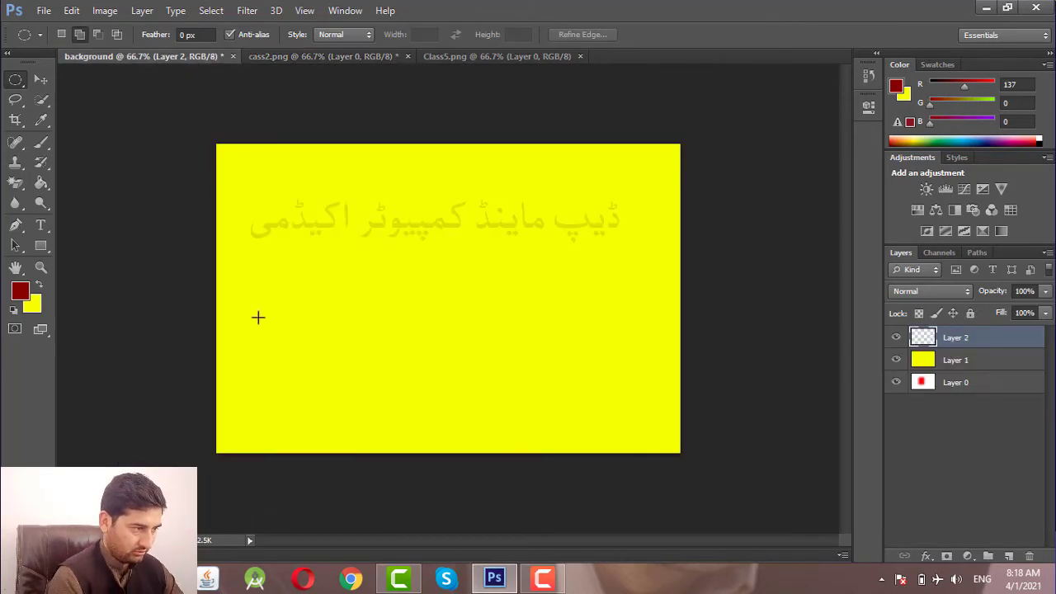
Step: Draw an elliptical selection in the left half of the yellow canvas, fill it with dark red on Layer 2, and deselect
drag(272, 208, 420, 342)
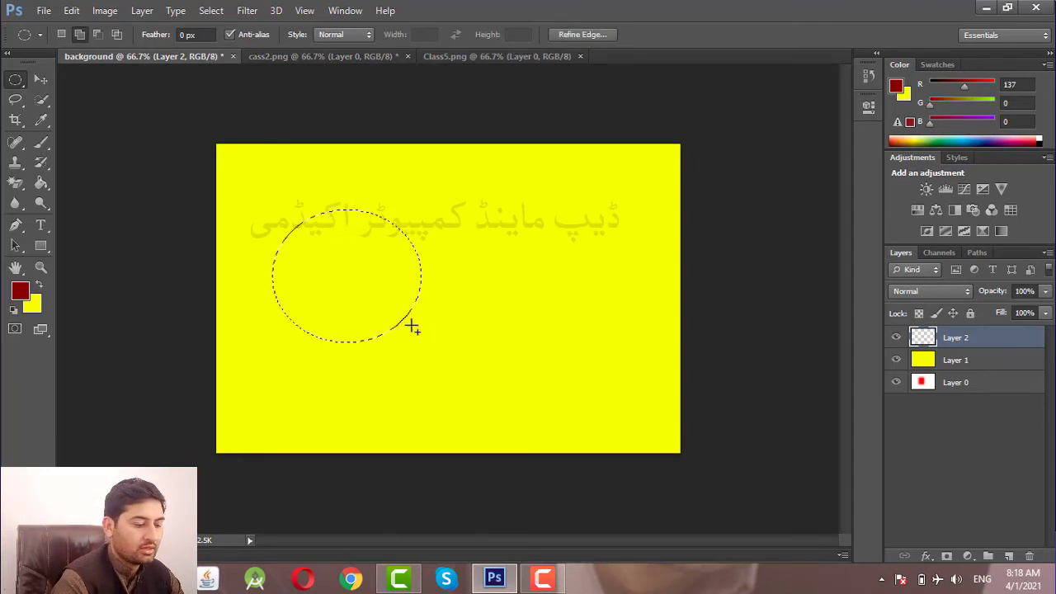
key(alt+BackSpace)
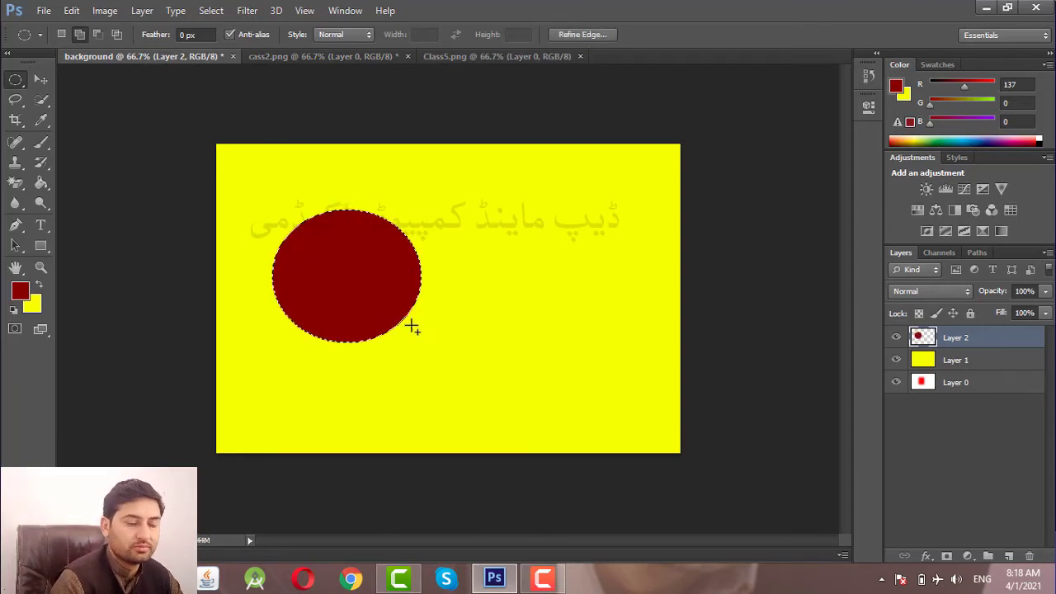
key(ctrl+d)
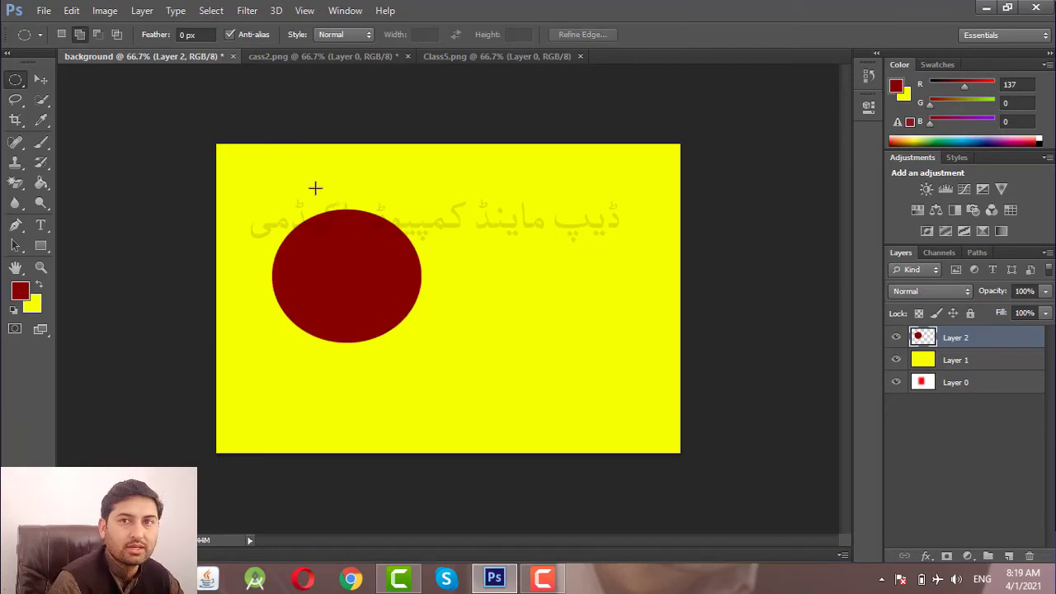
Step: Place the ghj portrait image into the background document above Layer 2
click(43, 11)
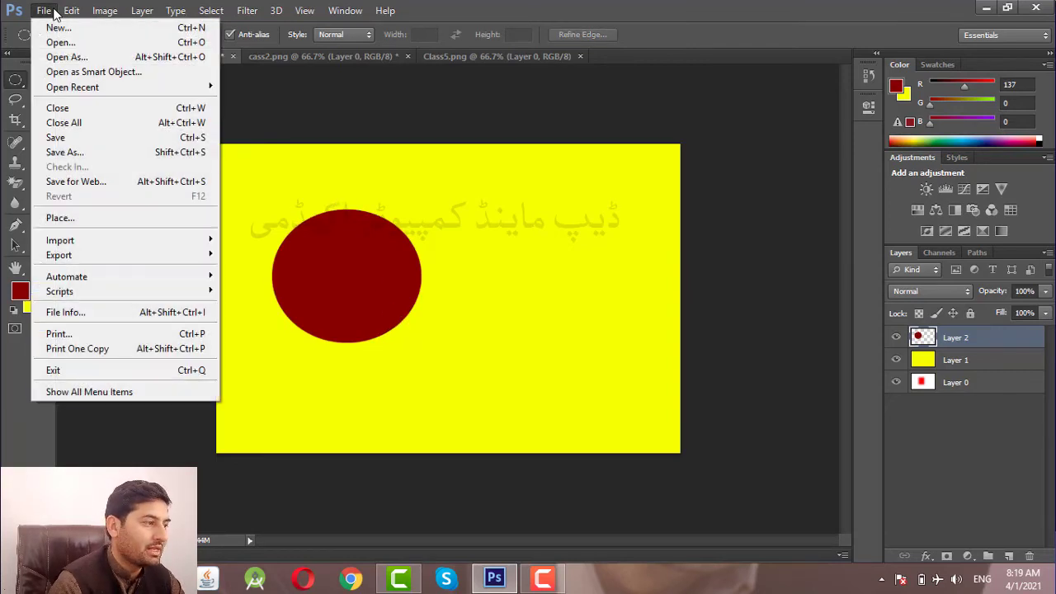
click(122, 221)
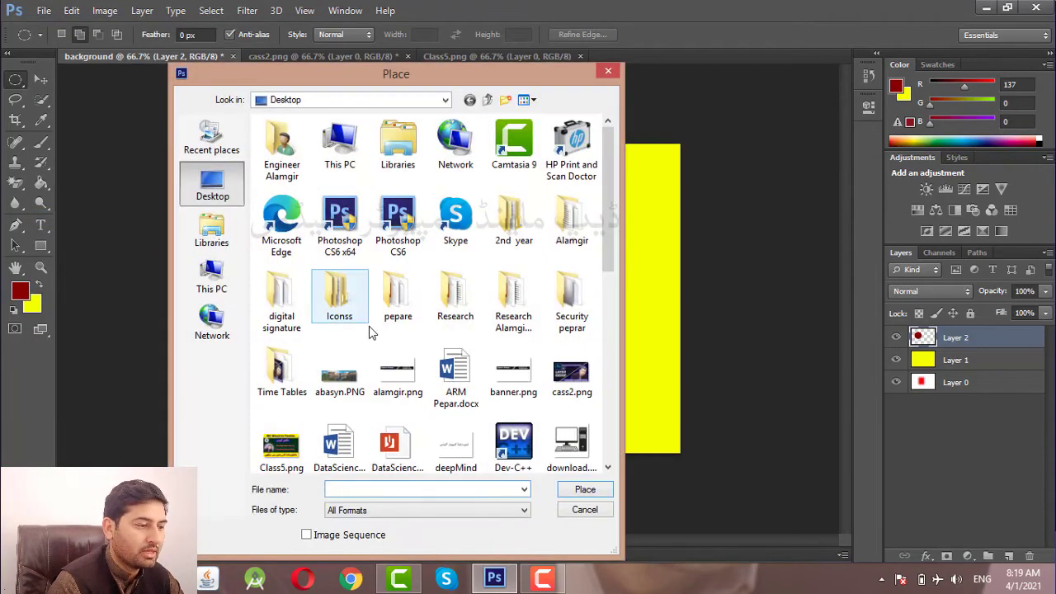
drag(605, 250, 619, 370)
double_click(456, 237)
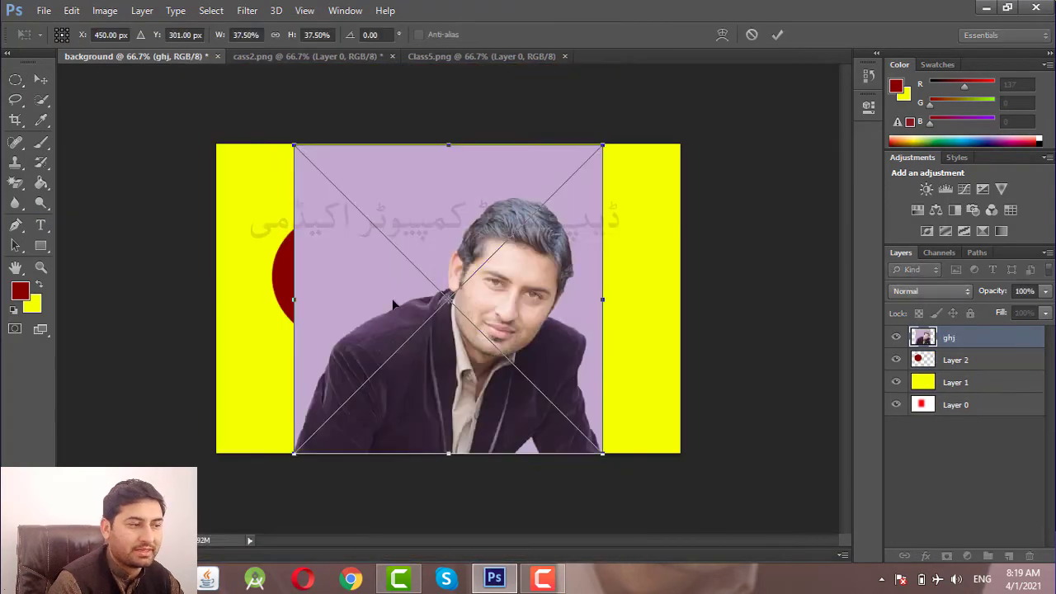
Step: Scale the placed portrait to about 18% and position it so it covers the dark red ellipse, and commit the placement
drag(422, 251, 359, 240)
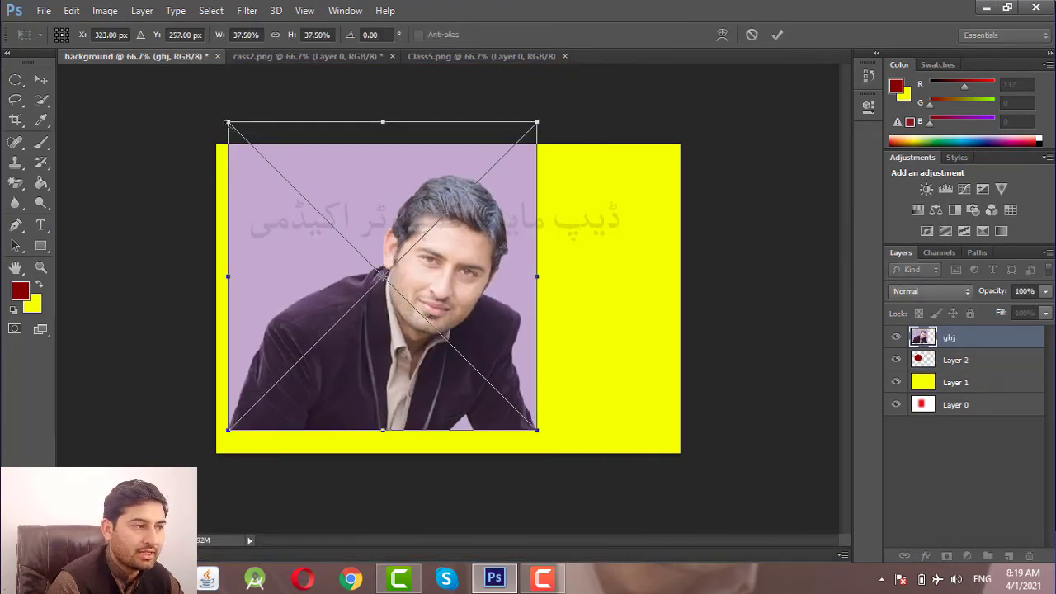
drag(229, 120, 298, 197)
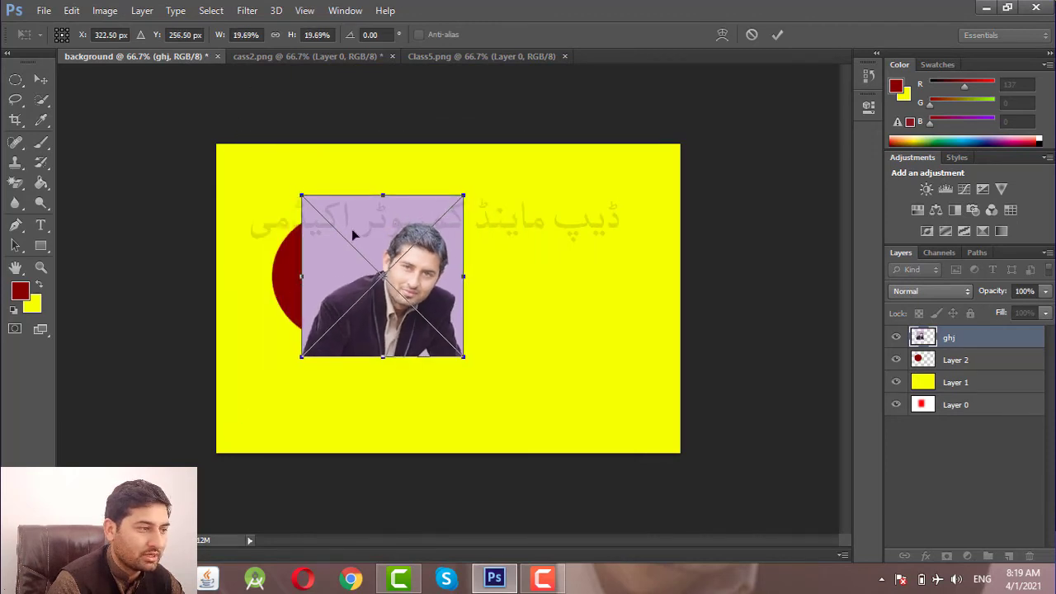
drag(349, 229, 307, 235)
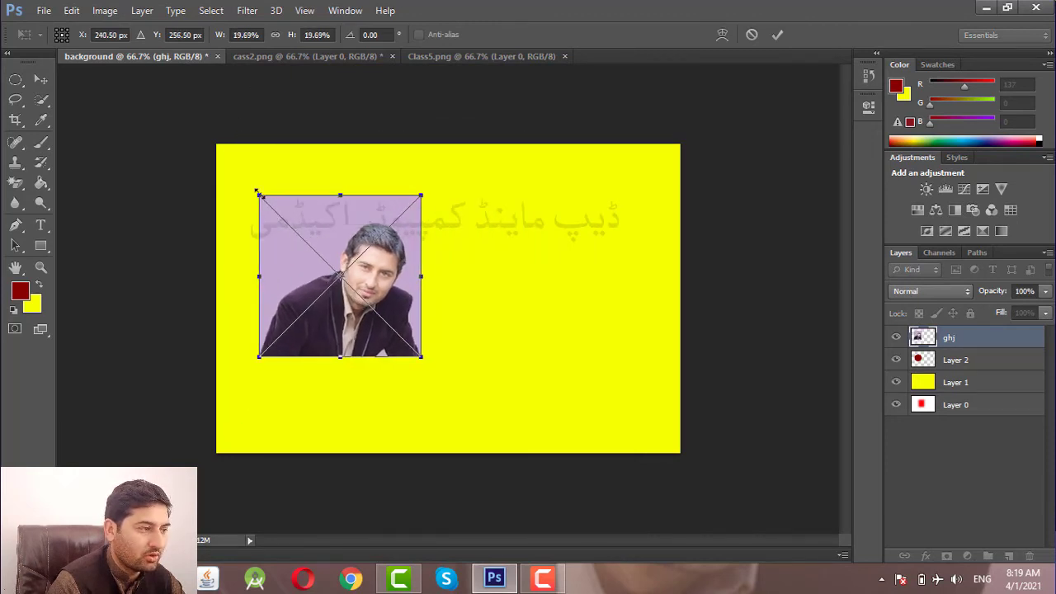
drag(258, 193, 320, 223)
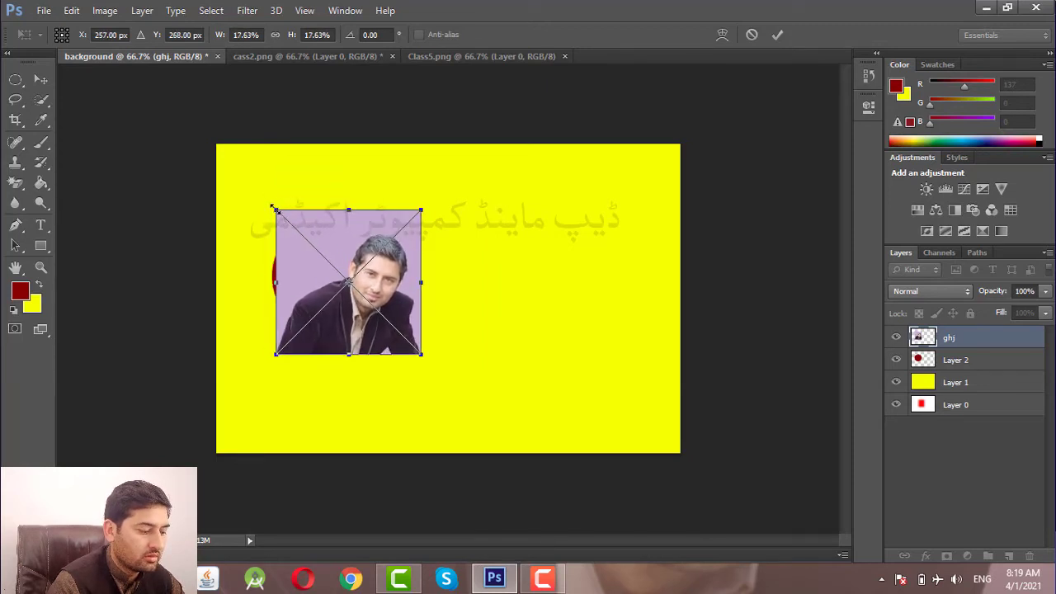
drag(270, 203, 301, 226)
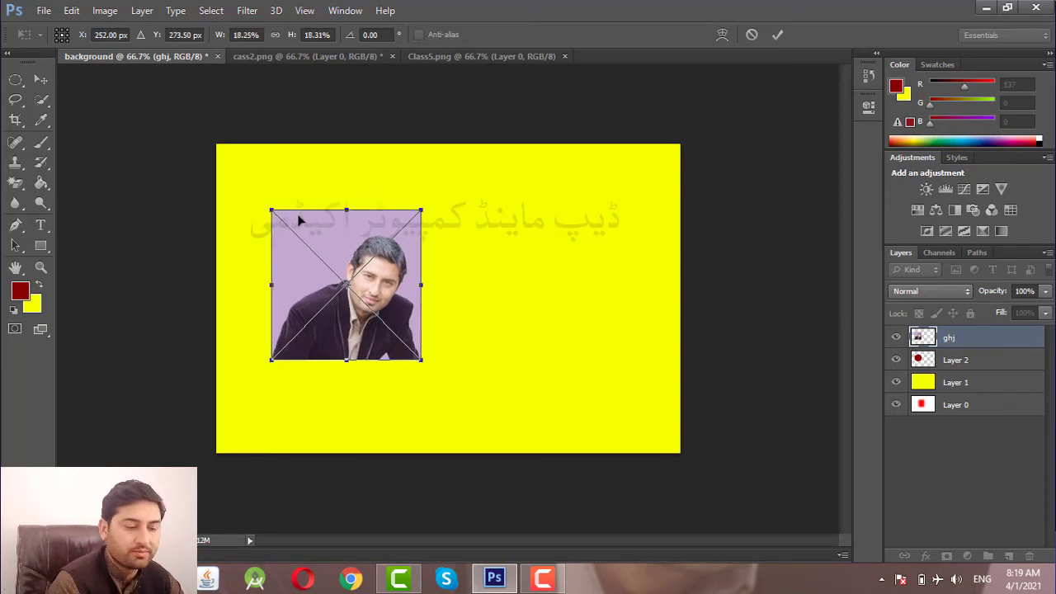
key(Return)
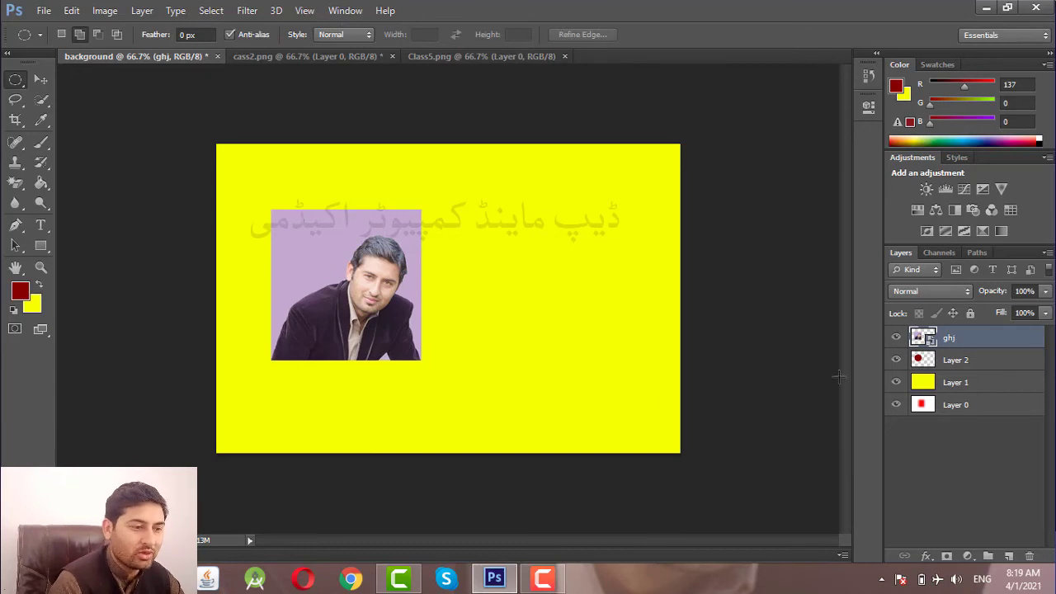
Step: Clip the ghj layer to the ellipse on Layer 2, undo the clipping mask, and create it again at the boundary between the two layers
right_click(973, 340)
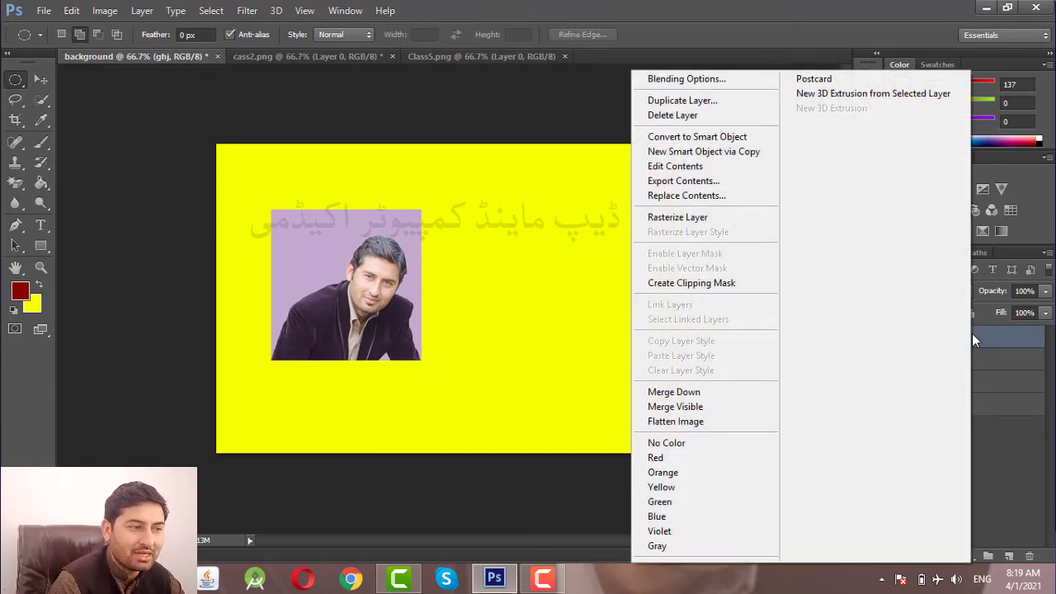
click(748, 297)
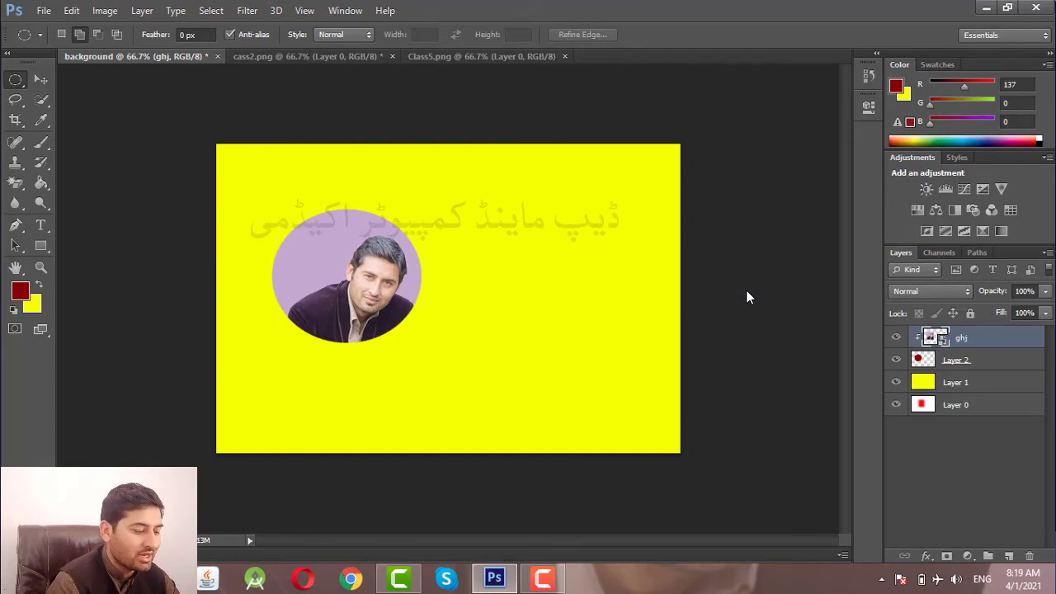
key(ctrl+z)
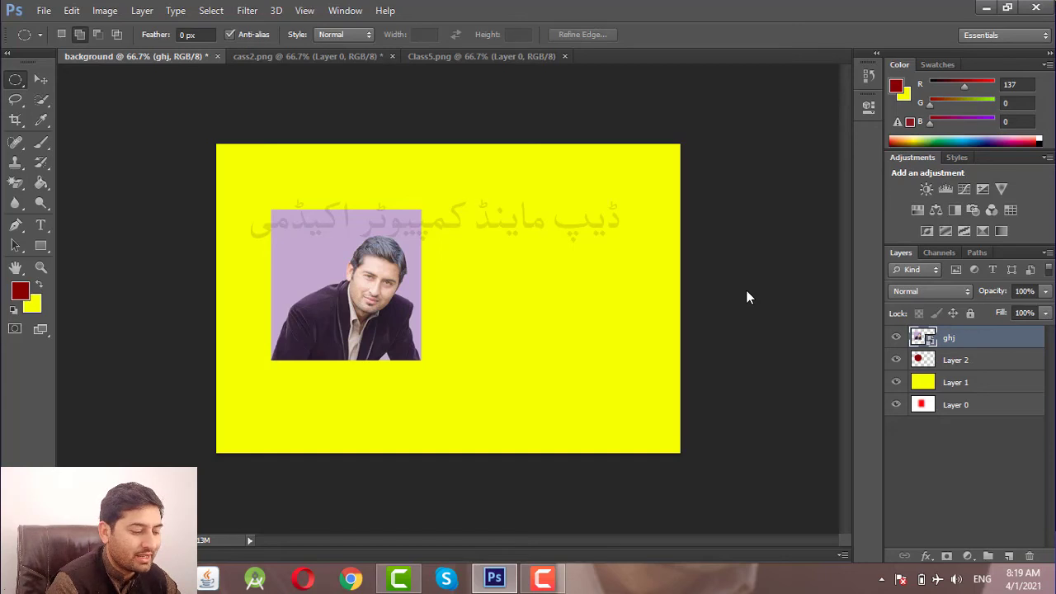
alt+click(986, 343)
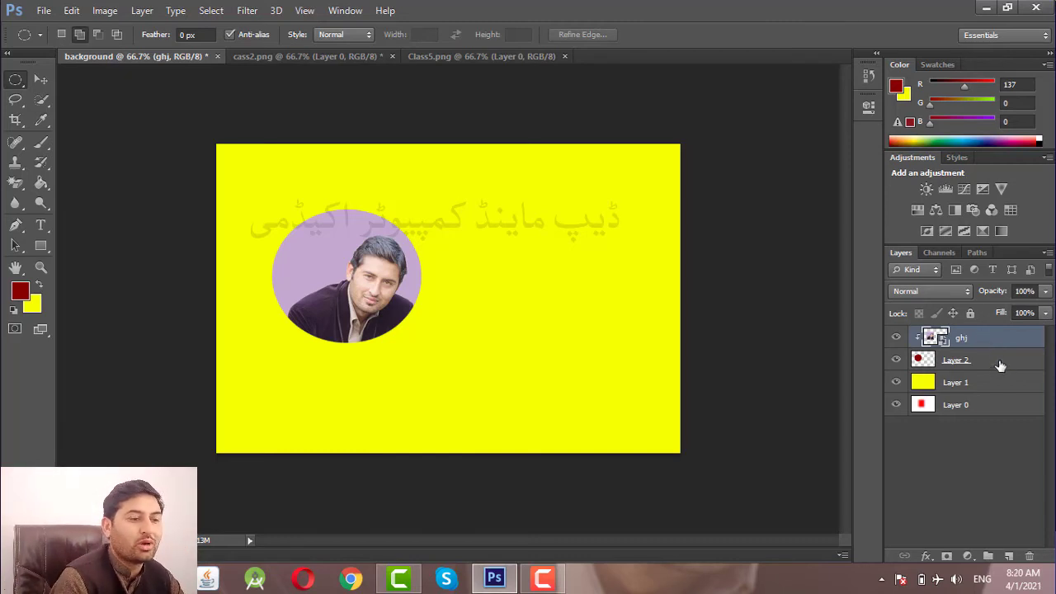
Step: Create a new layer above the ghj layer and check the banner layout in the Class5.png document before returning to the background document
click(1007, 555)
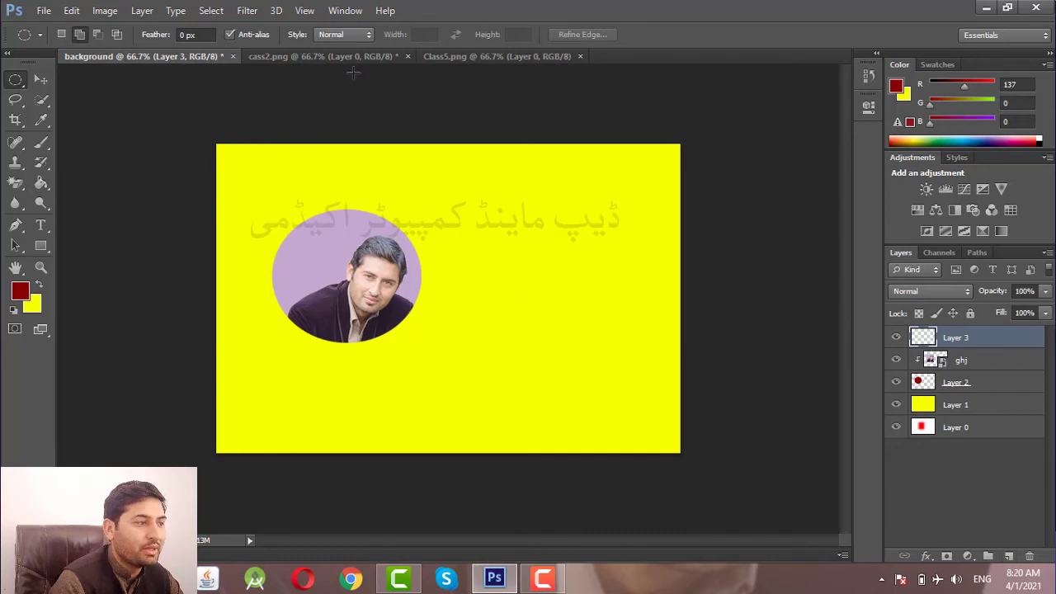
click(494, 56)
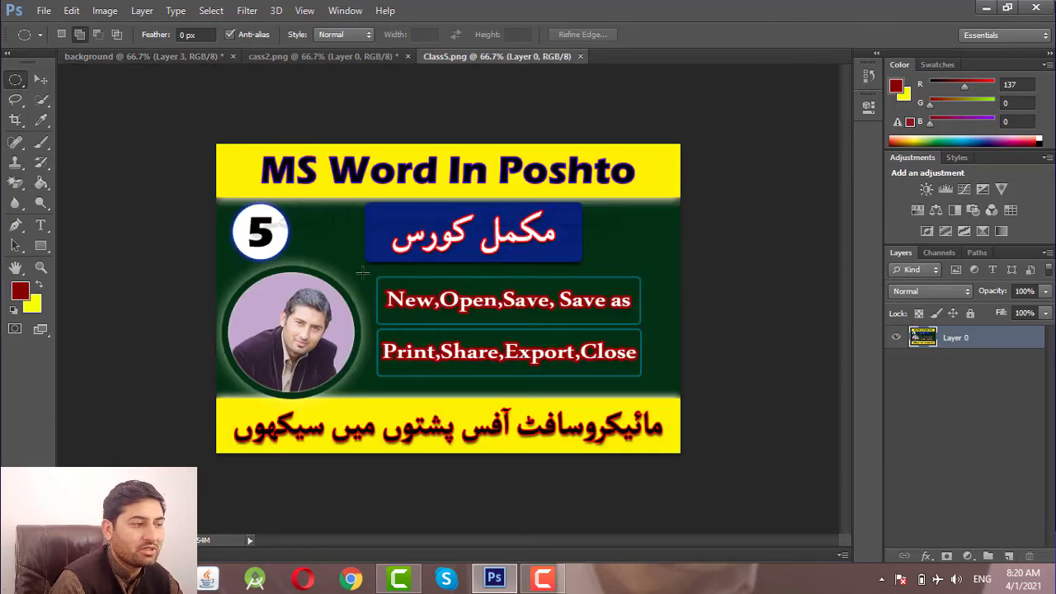
click(199, 54)
drag(214, 143, 431, 181)
click(440, 189)
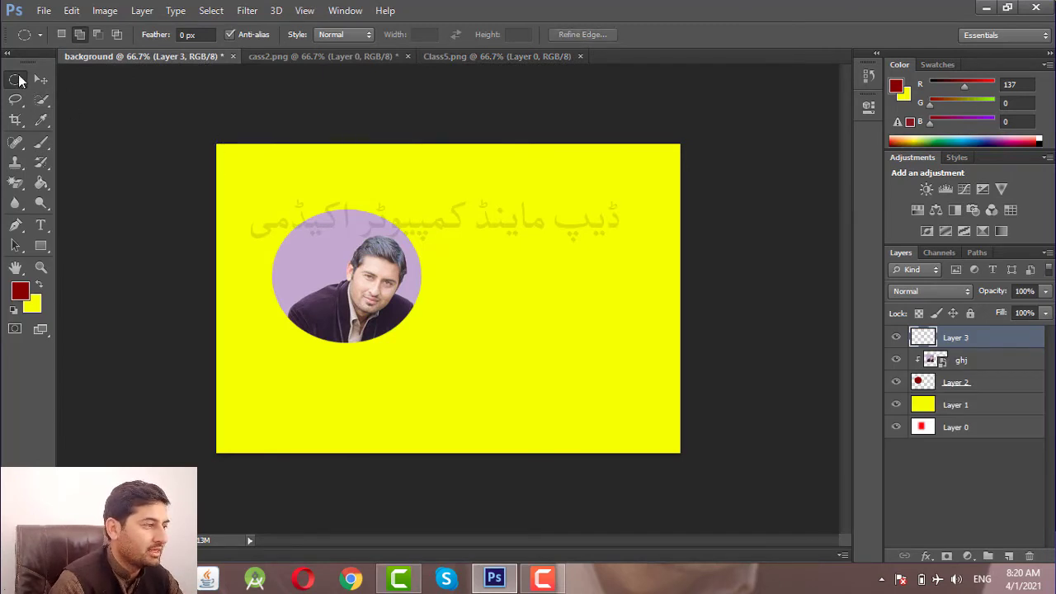
Step: With the Rectangular Marquee in Normal style, select a full-width strip along the canvas's upper edge, fill it with dark red on Layer 3, and deselect
right_click(14, 79)
click(87, 77)
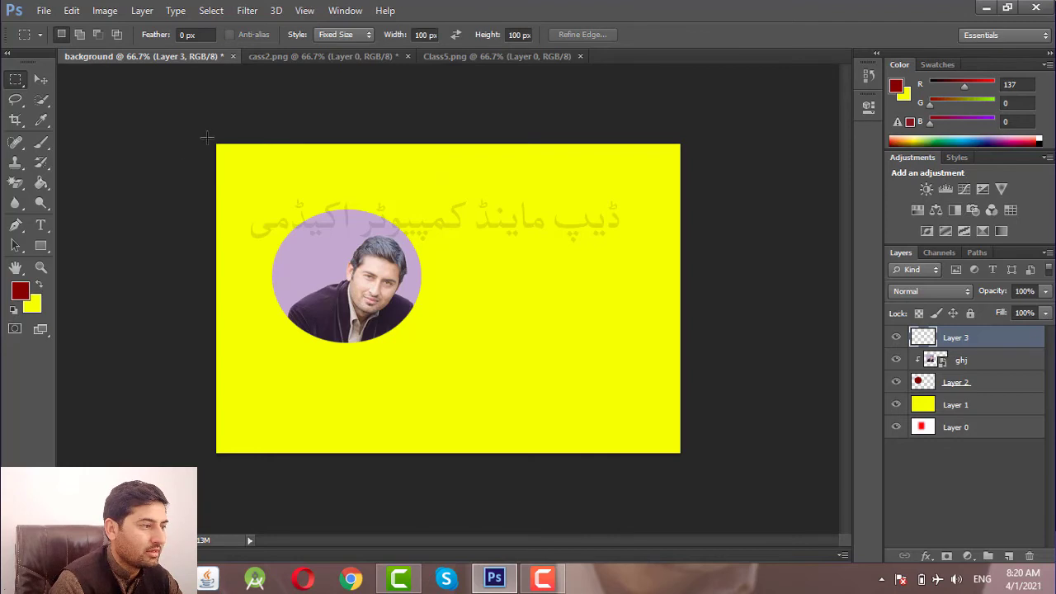
drag(218, 143, 287, 173)
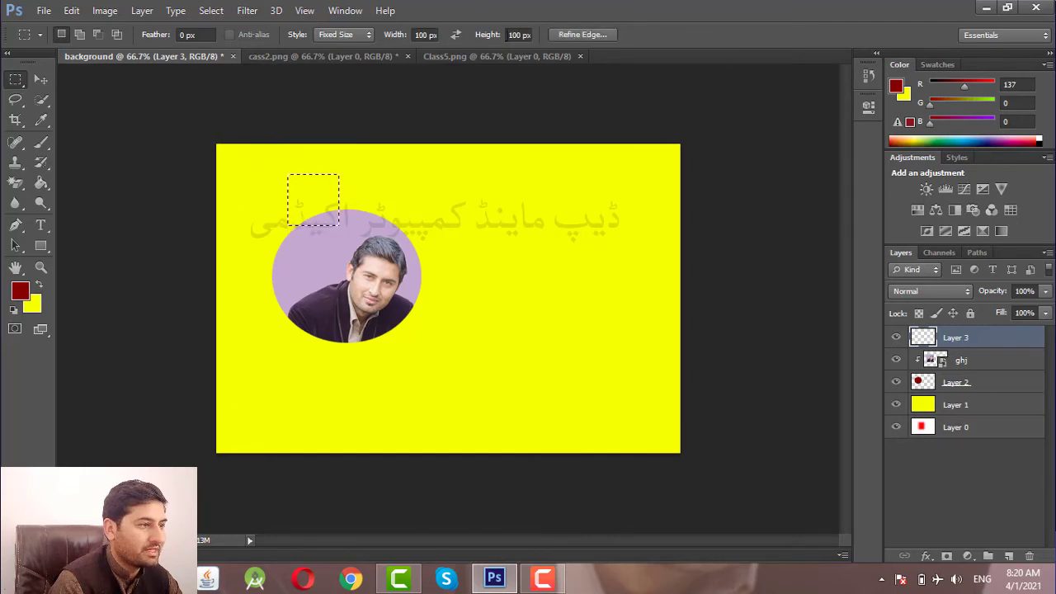
click(368, 37)
click(338, 46)
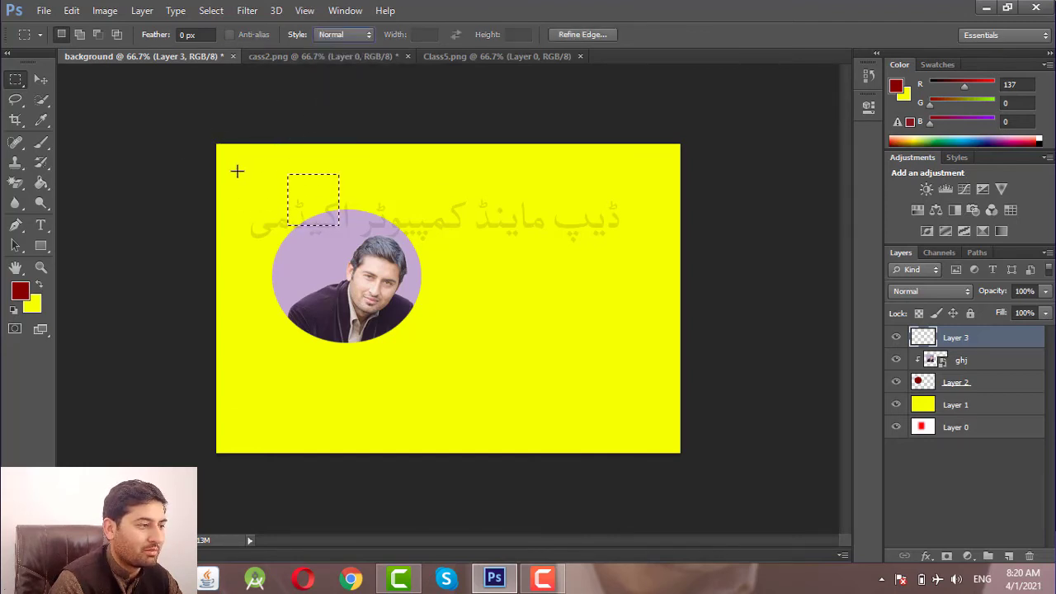
drag(216, 143, 678, 201)
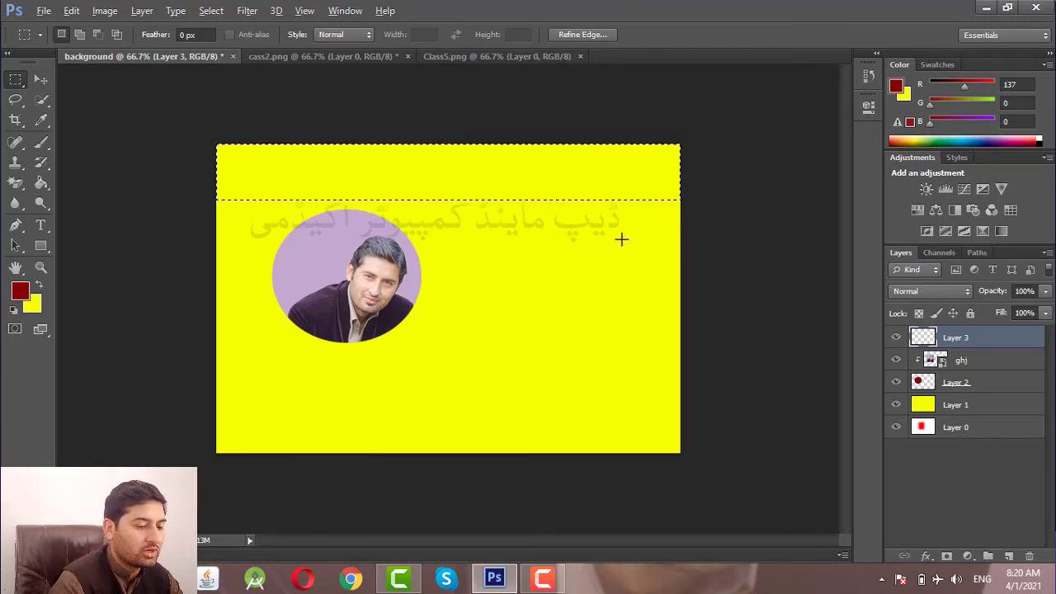
key(alt+BackSpace)
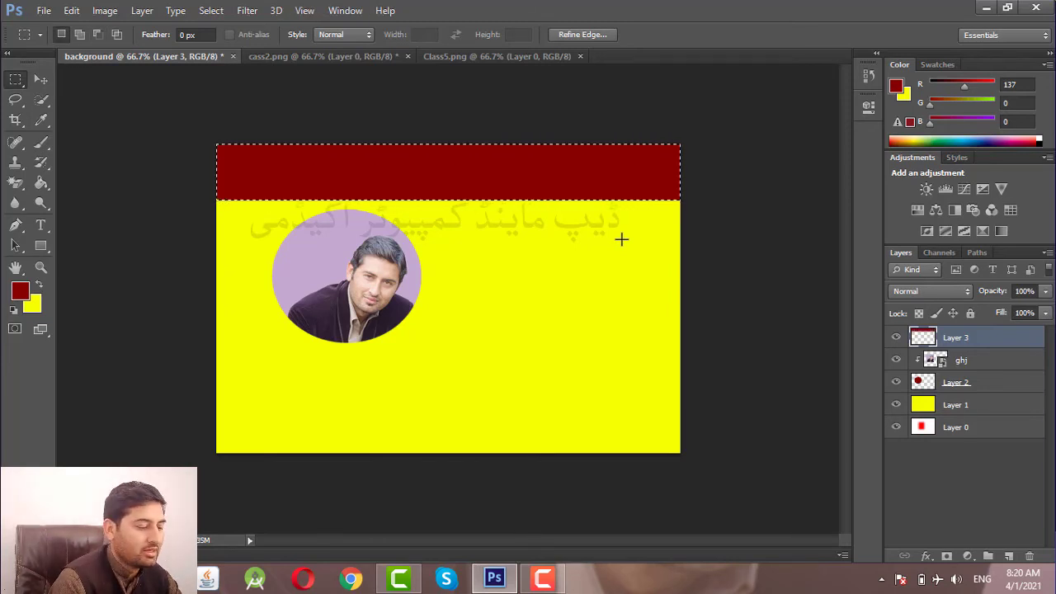
key(ctrl+d)
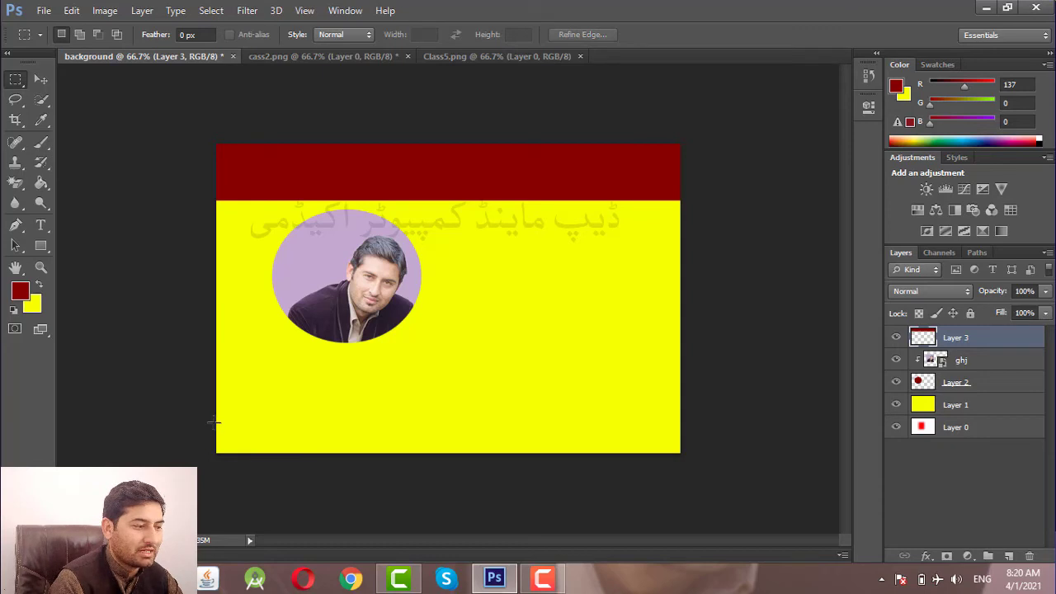
Step: Select a full-width strip along the canvas's lower edge, enlarge it upward in Add to Selection mode, fill it with dark red, and deselect
drag(213, 422, 693, 468)
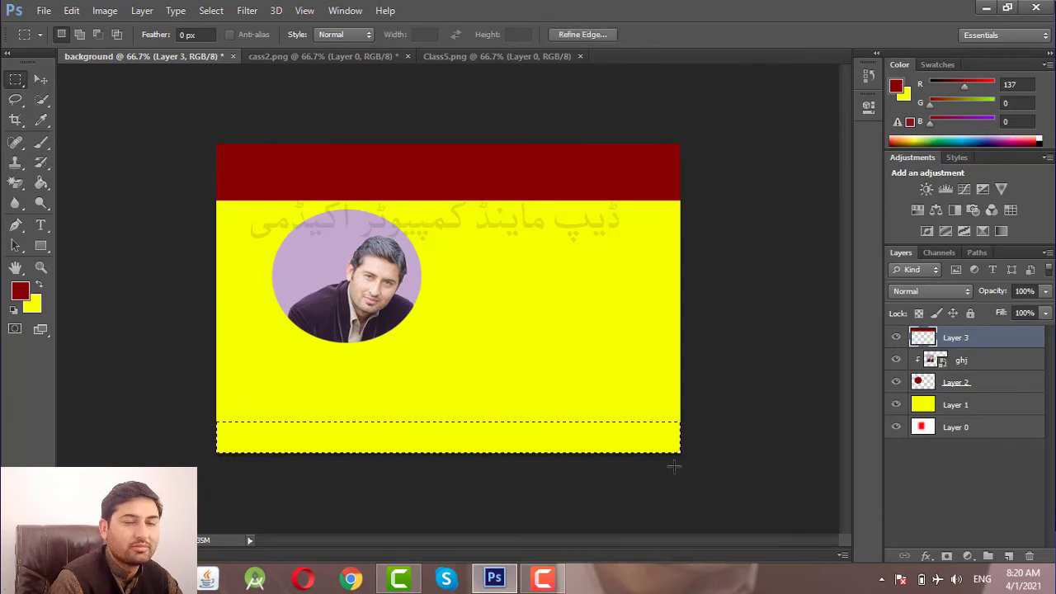
click(80, 36)
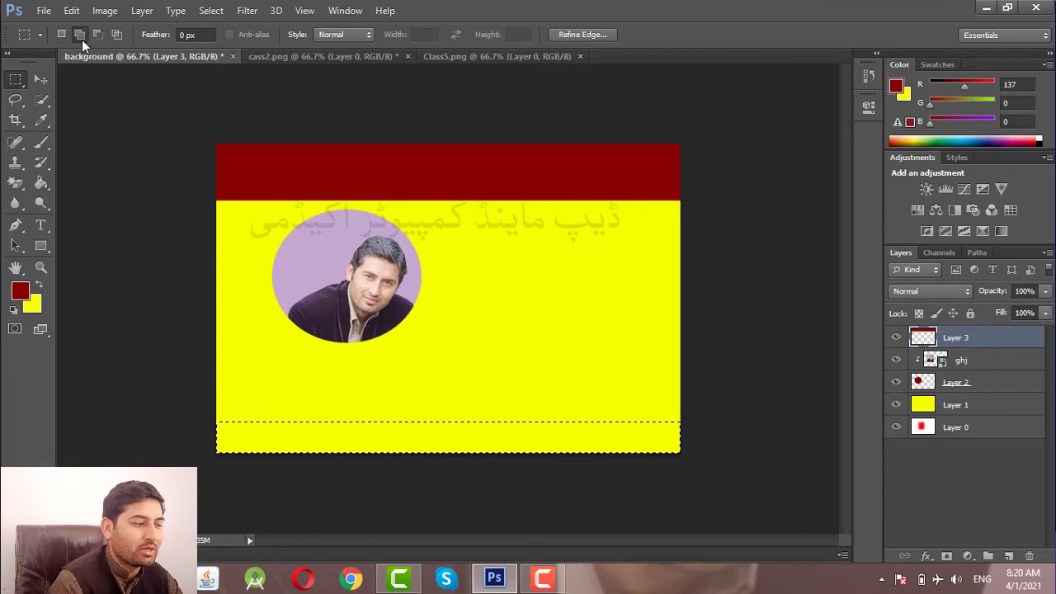
drag(216, 409, 687, 468)
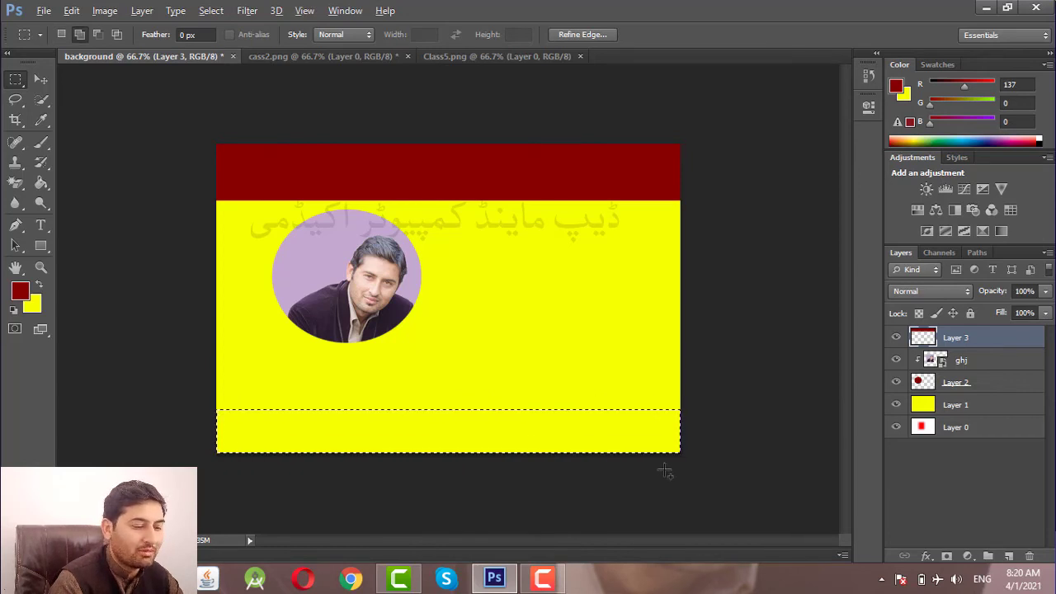
key(alt+BackSpace)
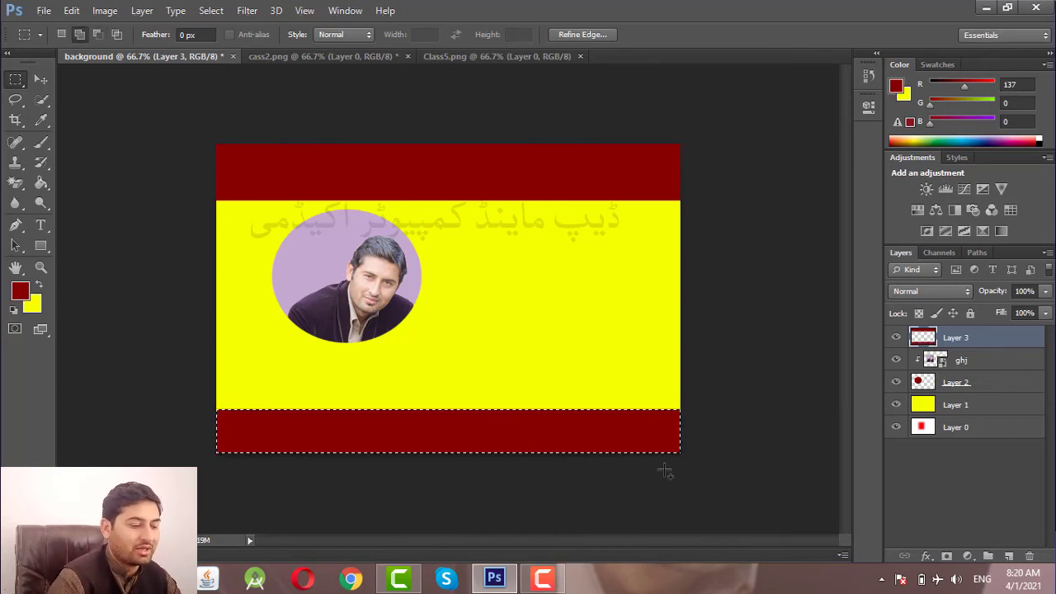
key(ctrl+d)
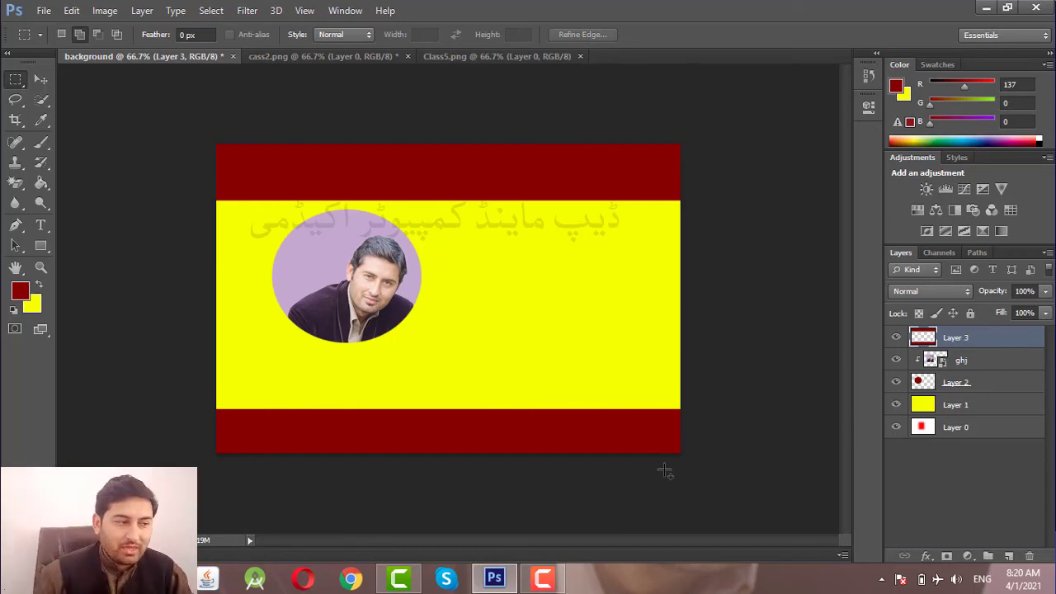
Step: Move the ghj layer and Layer 2 together, shifting the clipped portrait down and left within the yellow area
click(978, 367)
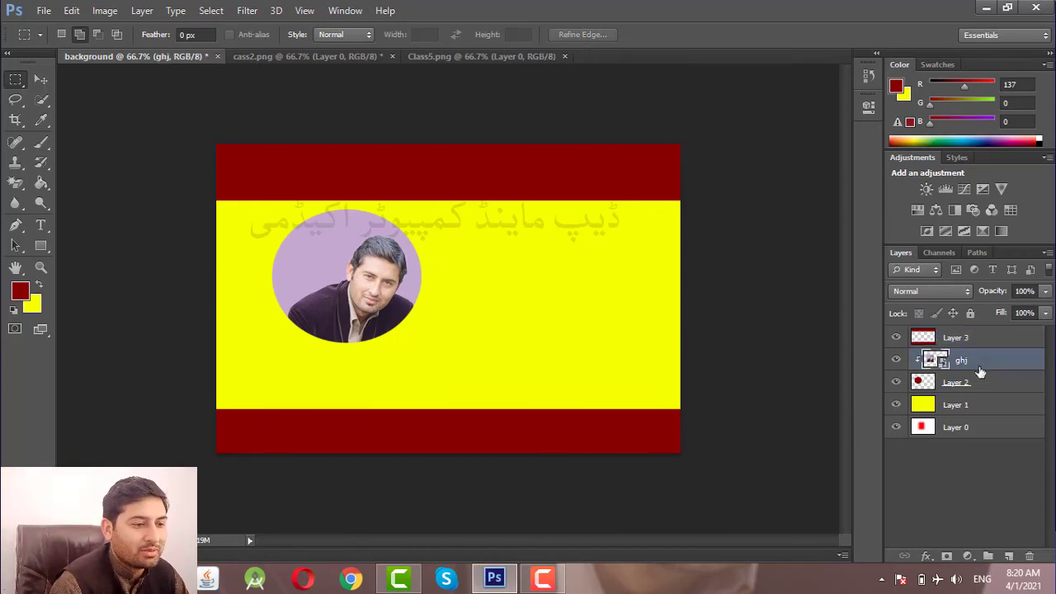
shift+click(975, 383)
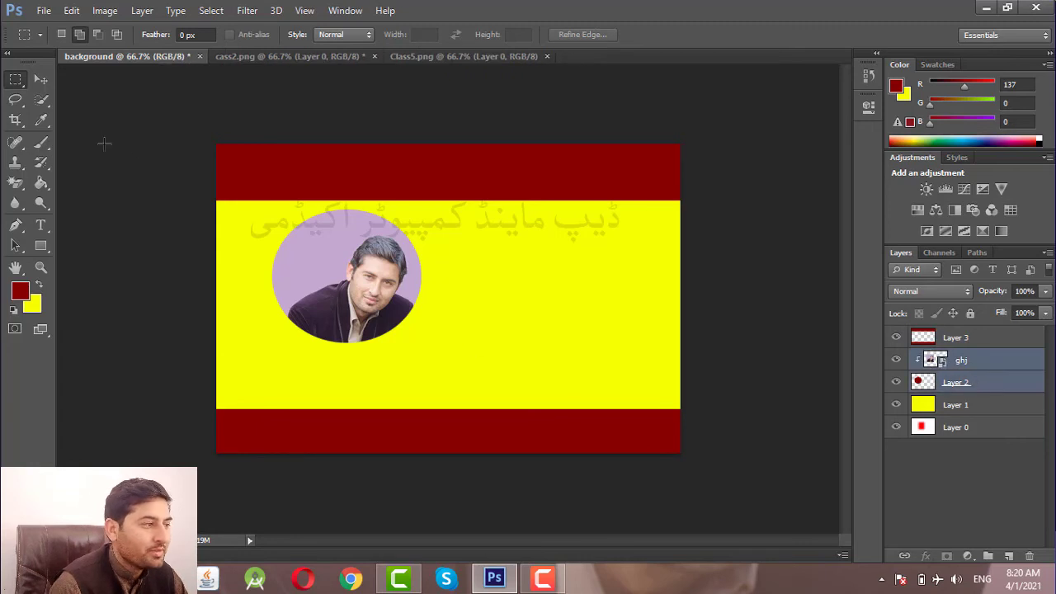
click(41, 81)
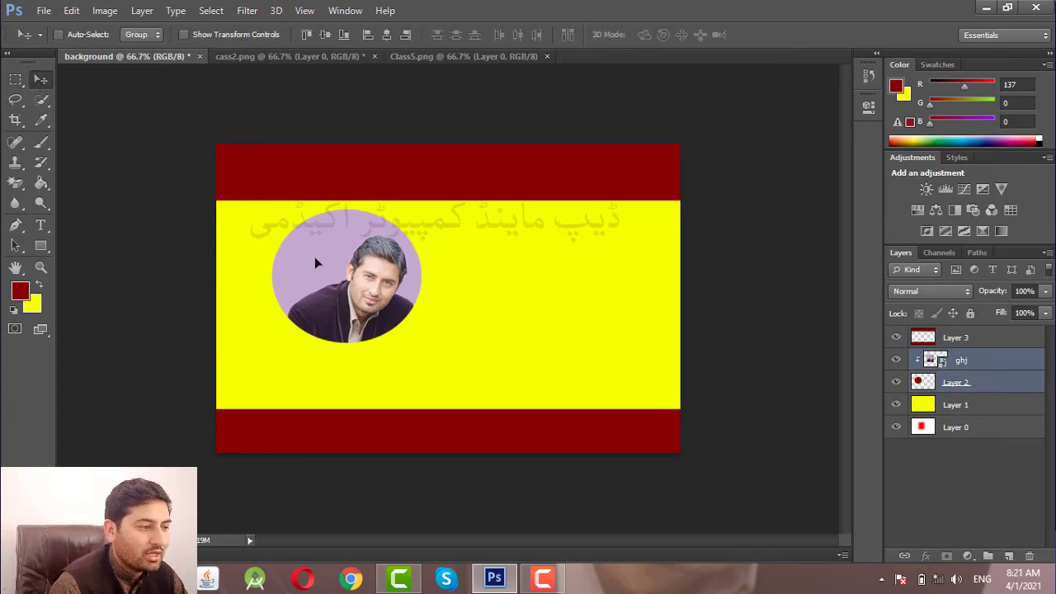
drag(315, 263, 274, 284)
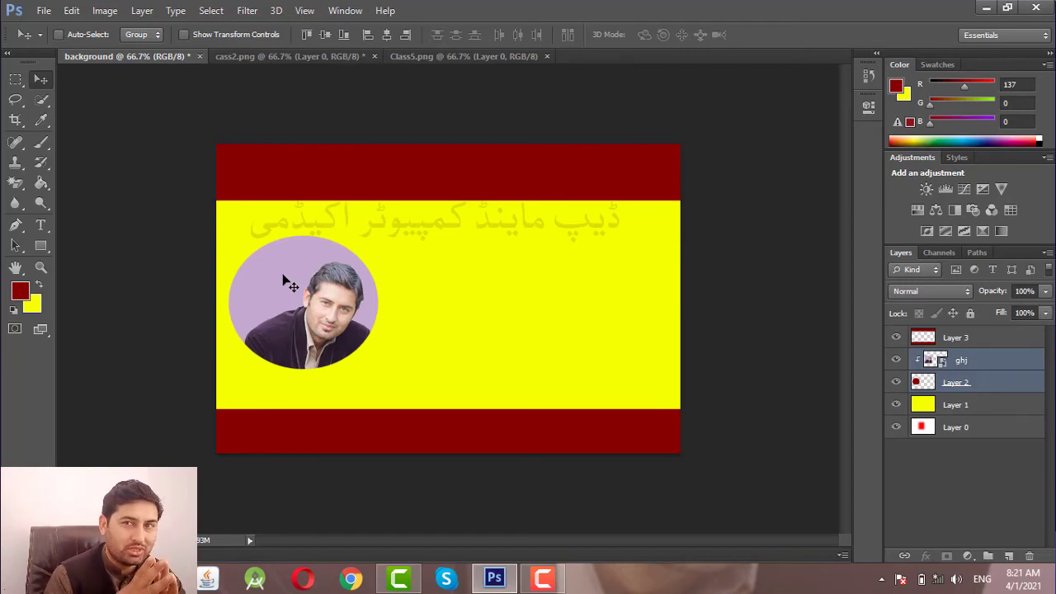
Step: Draw a rectangular selection beside the portrait, fill it with dark red on a new layer above Layer 3, and deselect
click(18, 80)
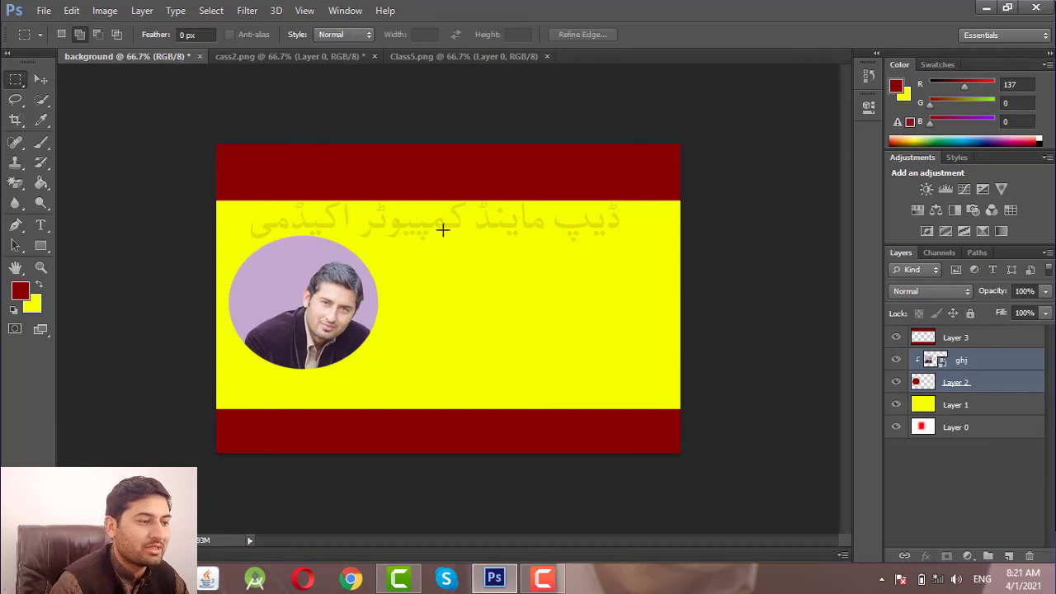
drag(442, 231, 618, 384)
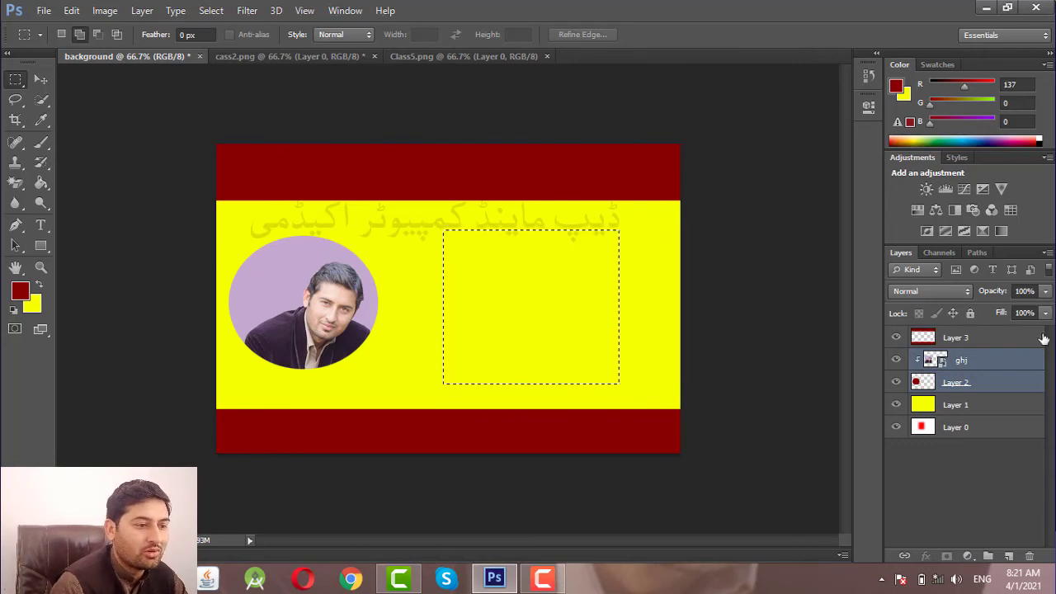
click(1043, 339)
click(1010, 557)
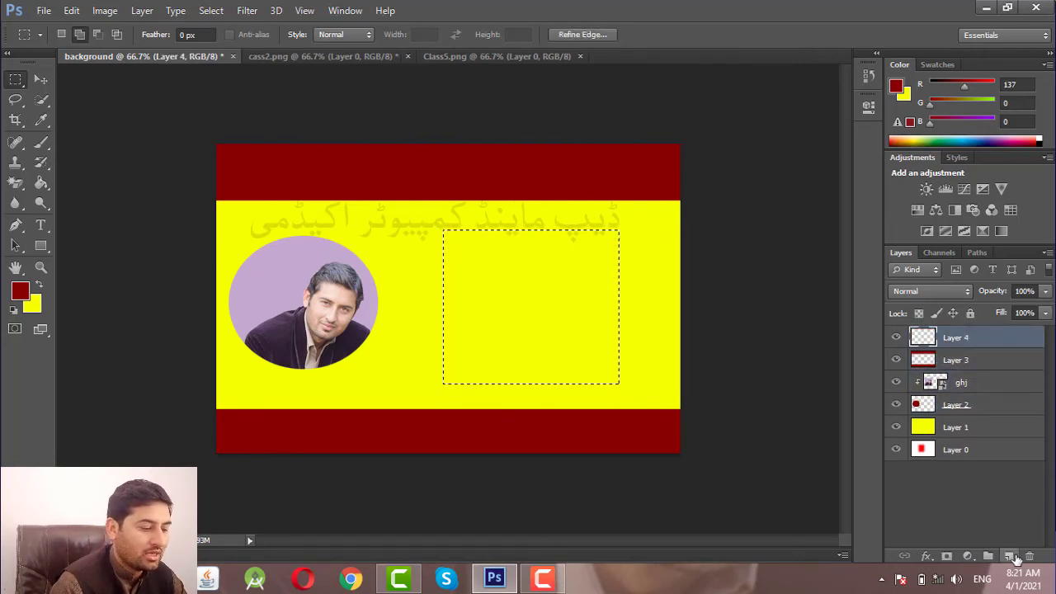
key(alt+BackSpace)
key(ctrl+d)
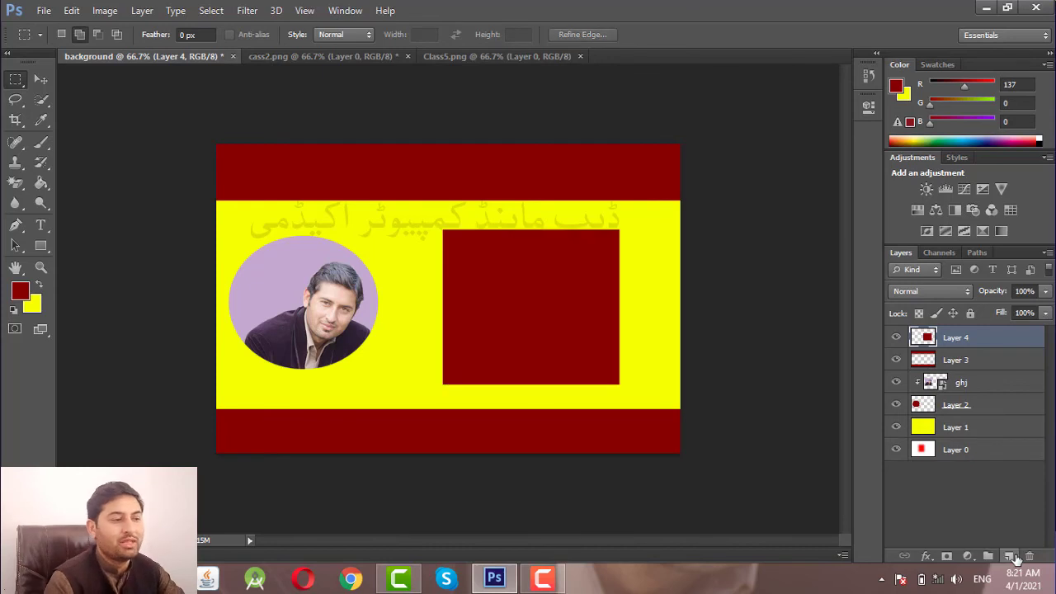
Step: Open the ghj.png portrait from the Desktop as a separate document
right_click(19, 81)
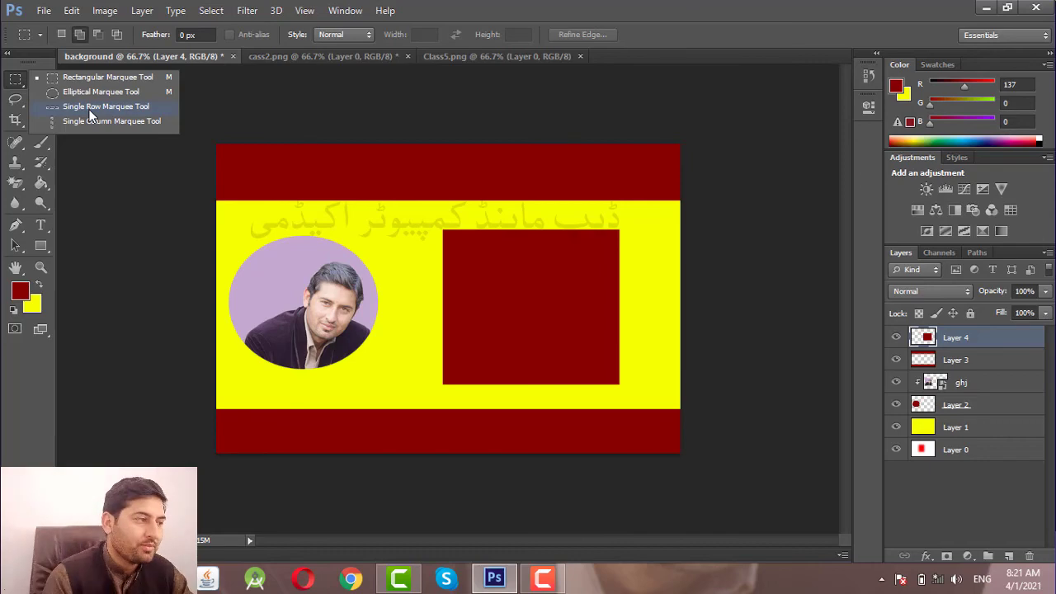
click(42, 10)
click(42, 40)
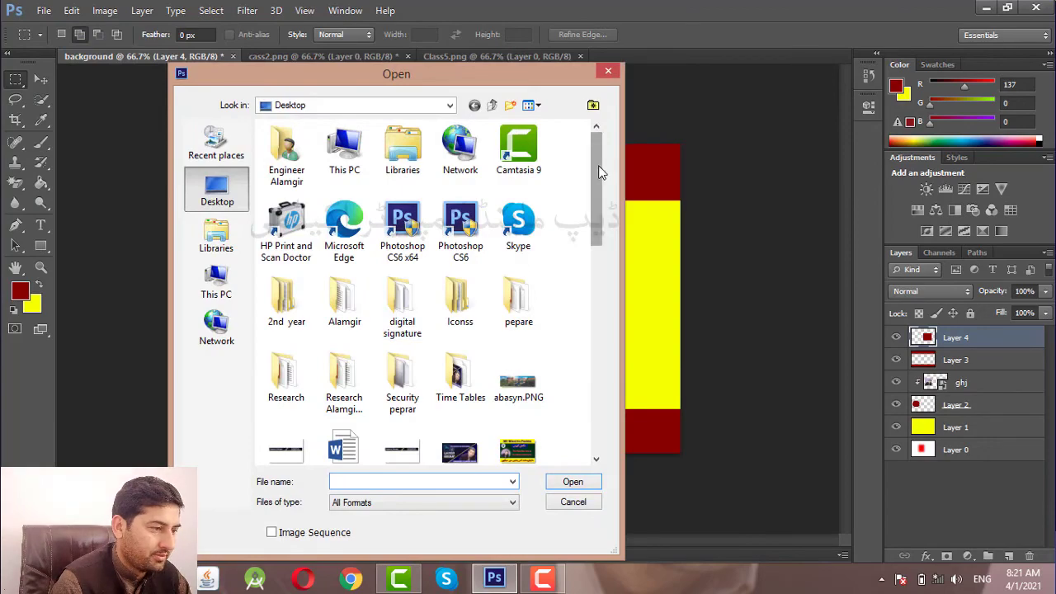
drag(597, 160, 607, 225)
click(466, 398)
double_click(466, 397)
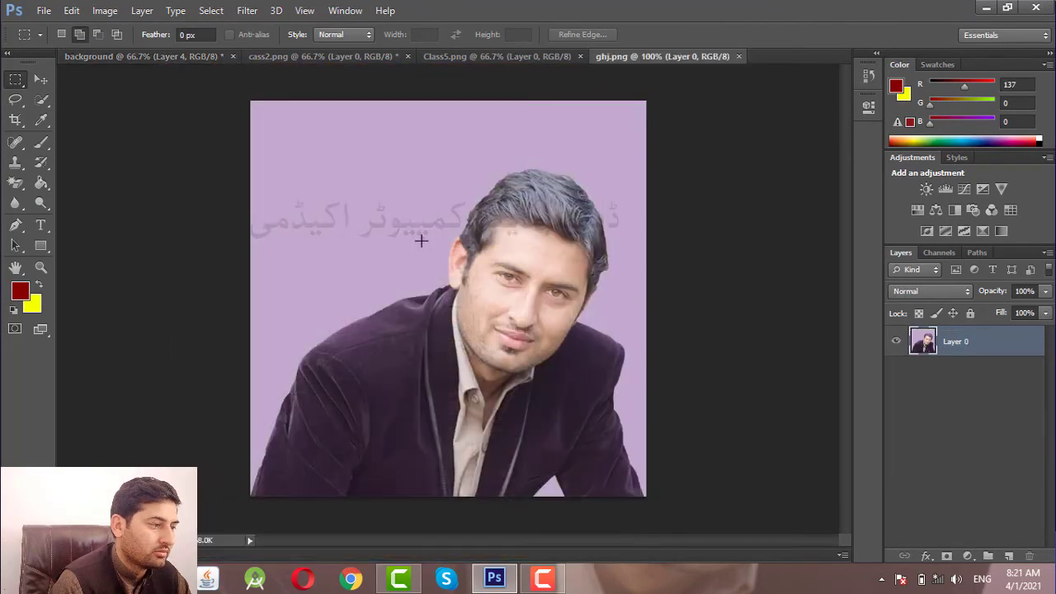
Step: Magnify the portrait to 3200% to examine its individual pixels around the jacket and collar
key(ctrl+plus)
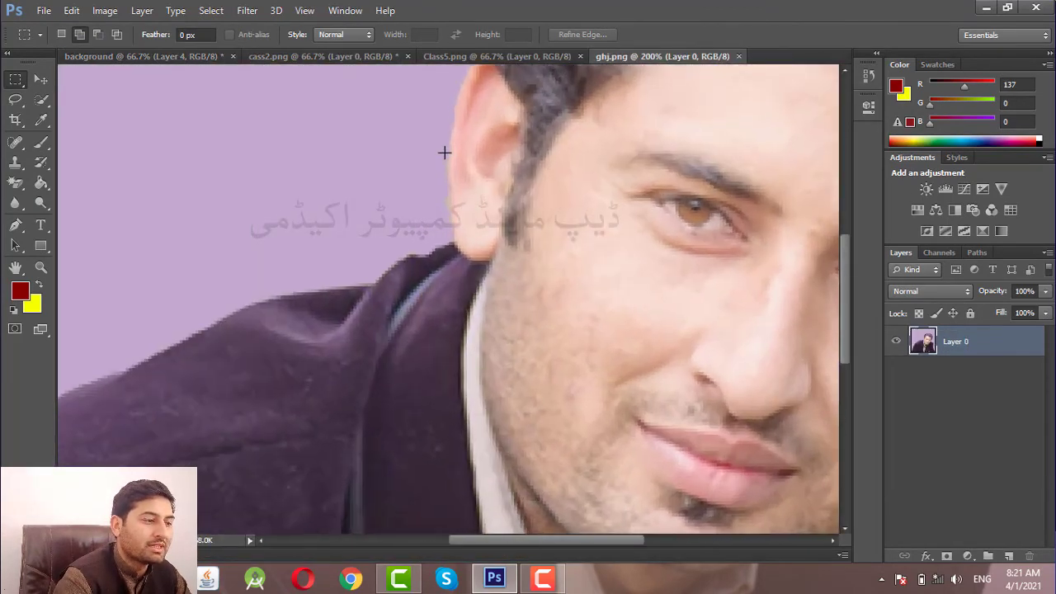
key(ctrl+plus)
key(ctrl+plus)
key(ctrl+plus)
key(ctrl+plus)
key(ctrl+plus)
key(ctrl+plus)
key(ctrl+plus)
key(ctrl+plus)
key(ctrl+plus)
key(ctrl+plus)
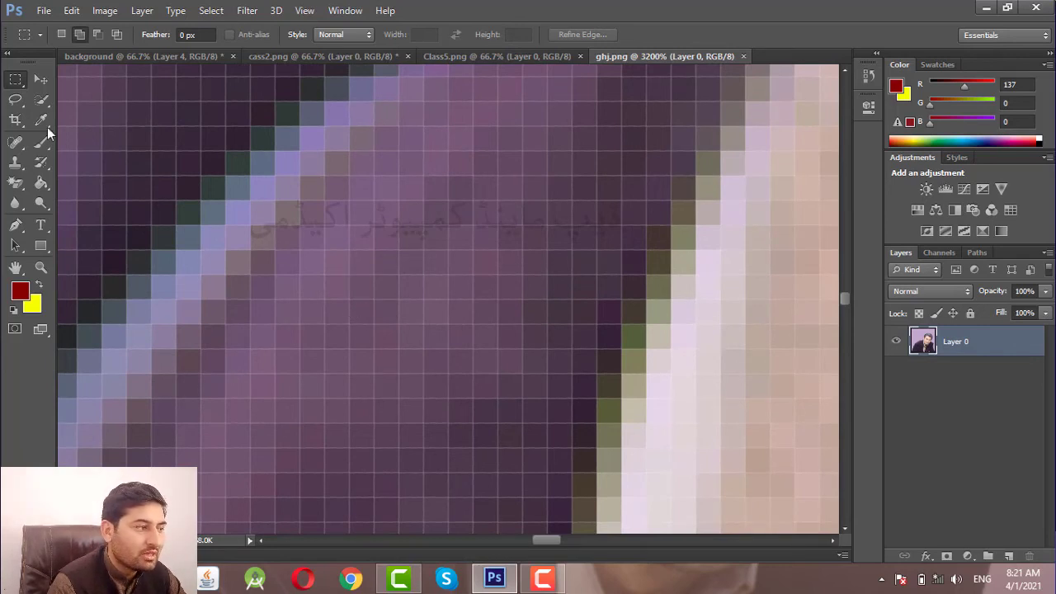
Step: Select a single row of pixels across the jacket, and replace it with a single-column pixel selection
right_click(26, 86)
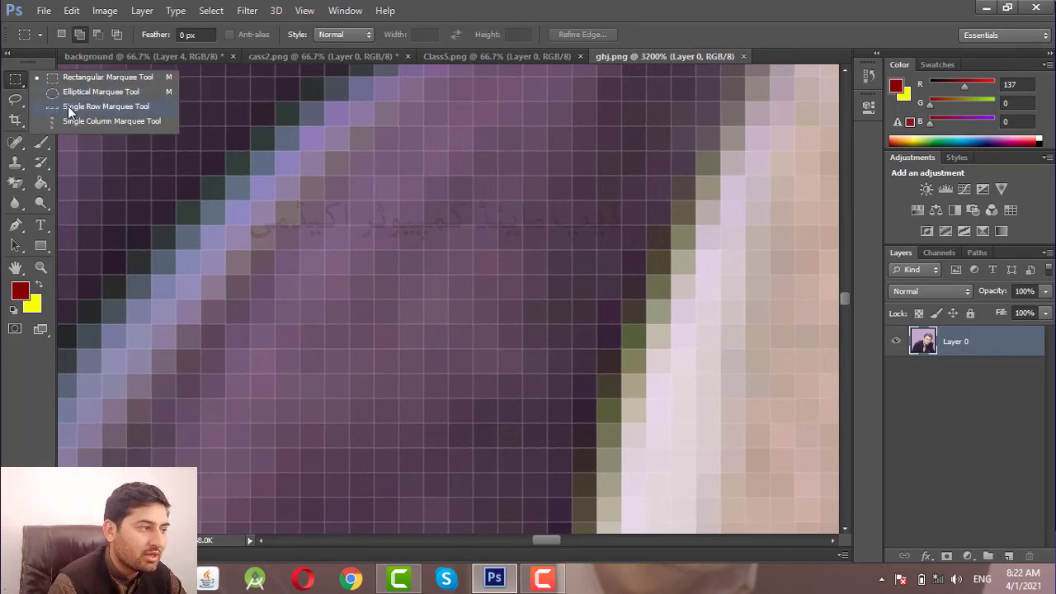
click(68, 105)
click(316, 286)
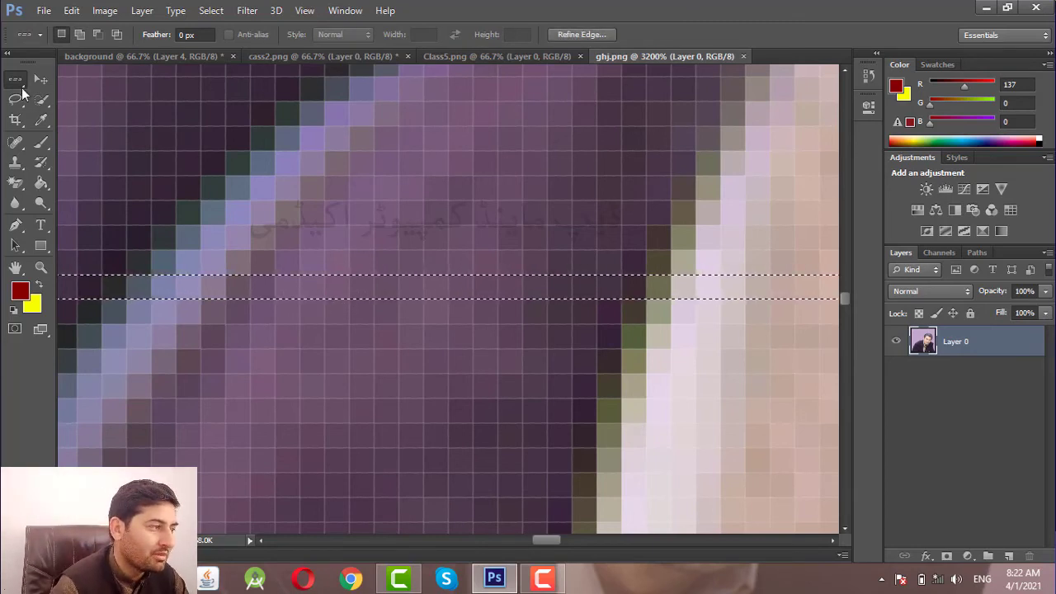
right_click(20, 86)
click(68, 125)
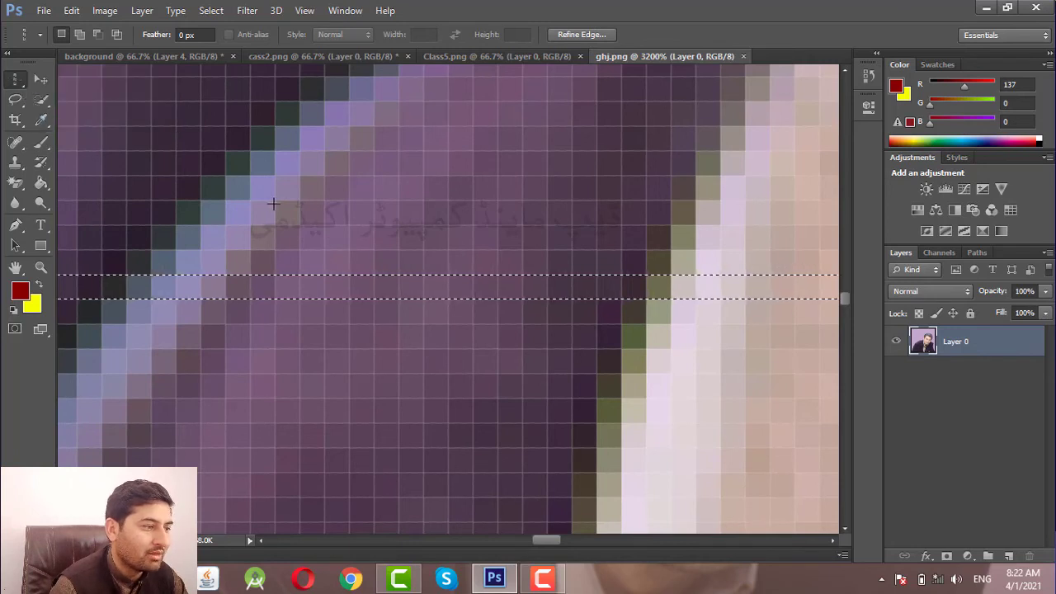
click(324, 210)
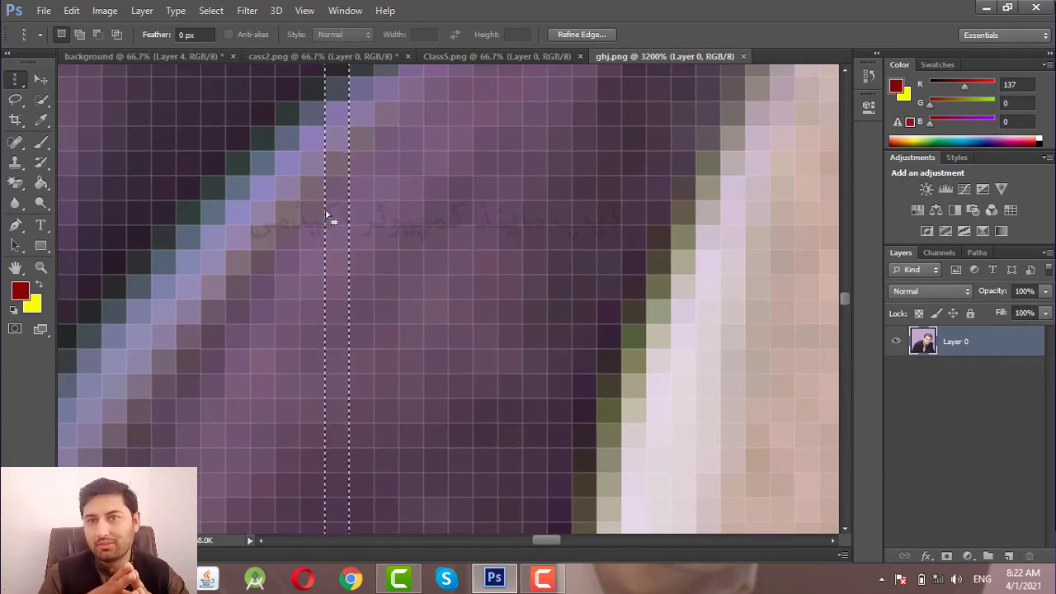
Step: Replace the column selection with a single-row pixel selection lower on the jacket and nudge it up two pixels
right_click(20, 82)
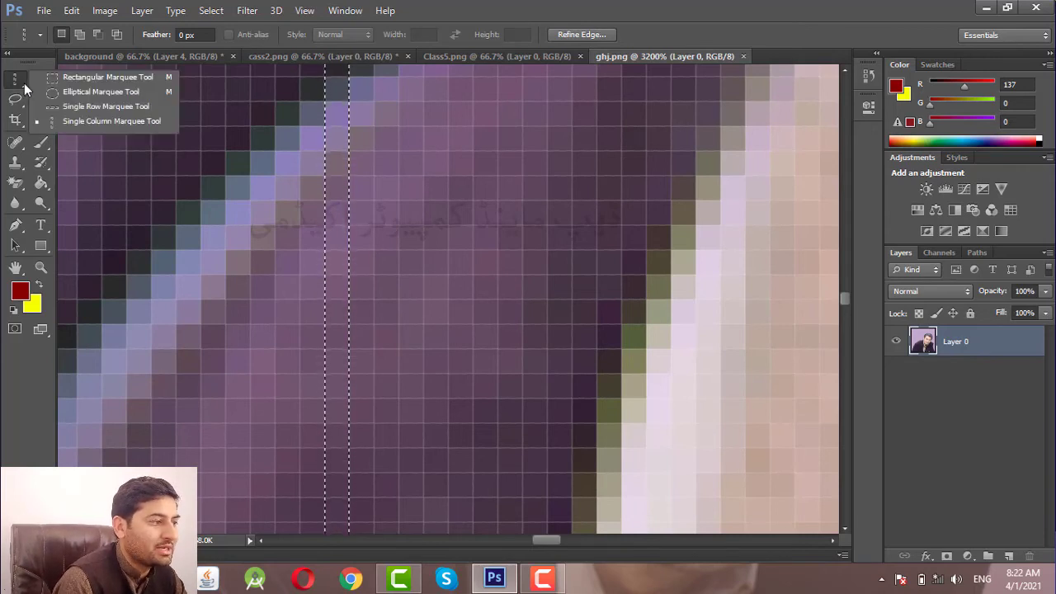
click(108, 108)
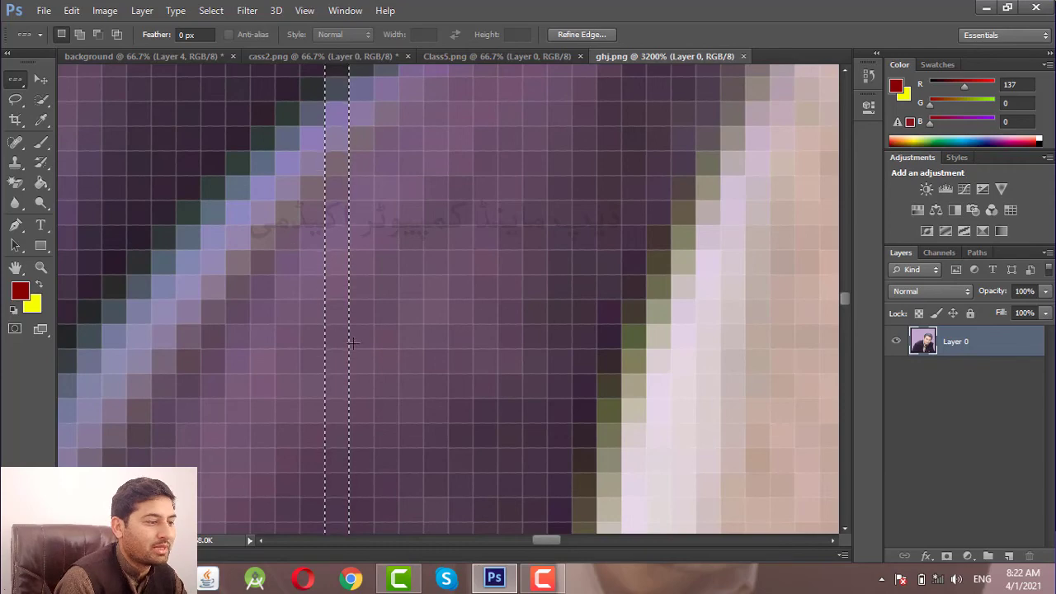
scroll(353, 343, down, 5)
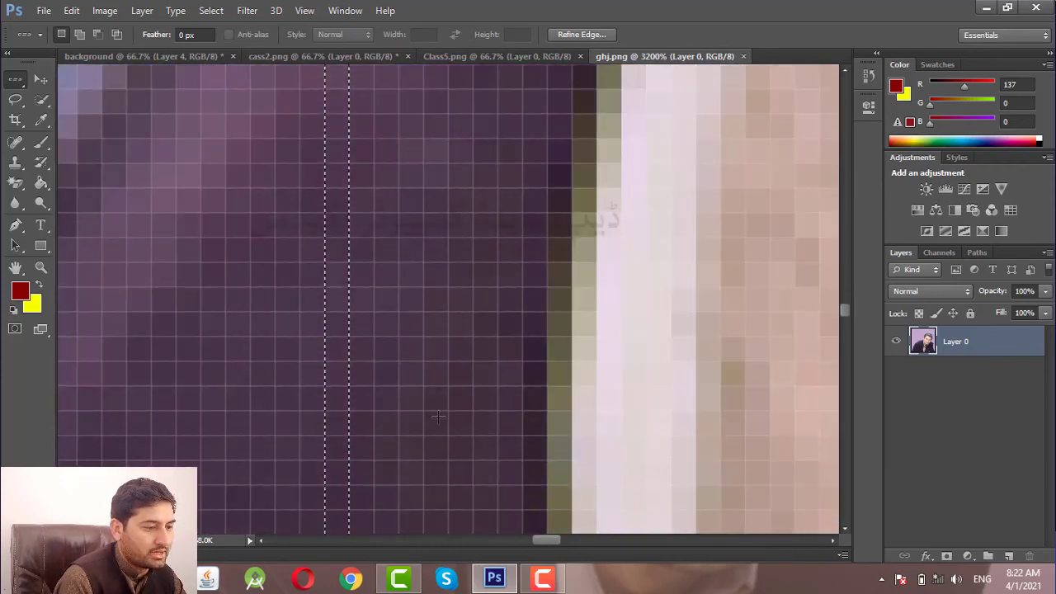
scroll(437, 416, down, 3)
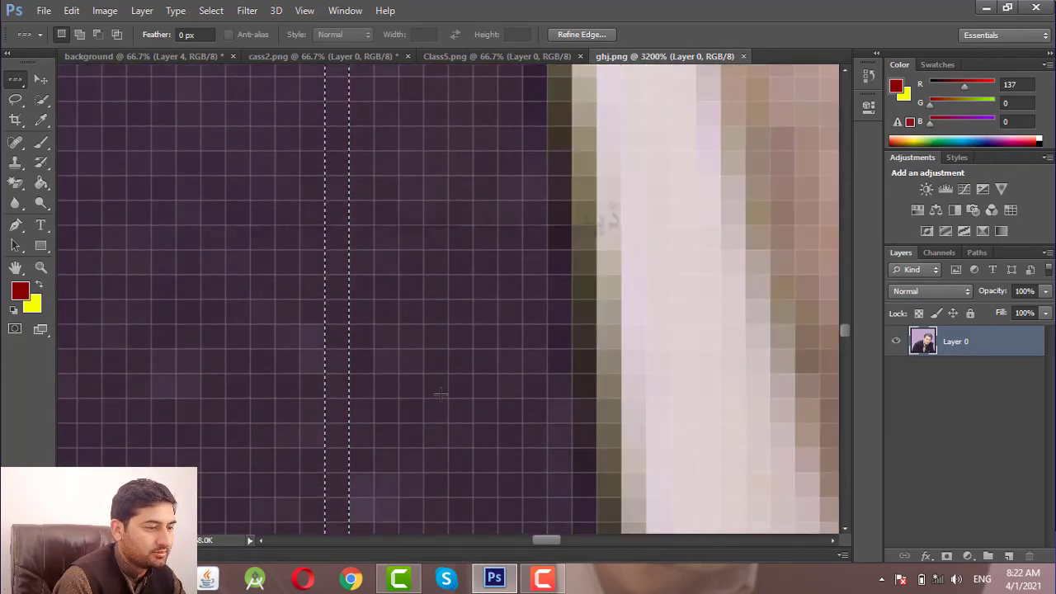
scroll(441, 398, down, 2)
click(436, 462)
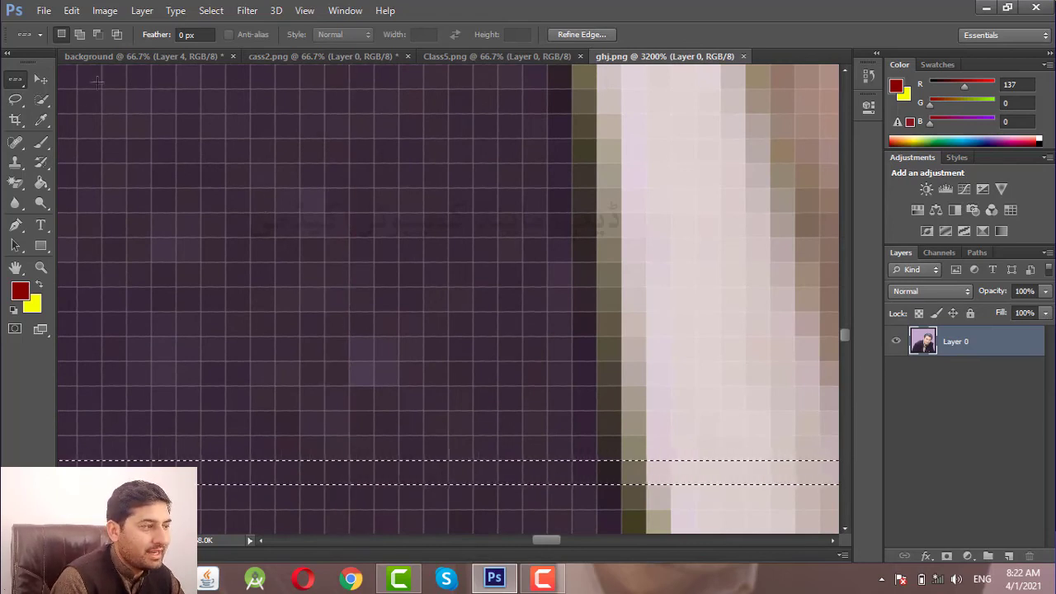
key(Up)
key(Up)
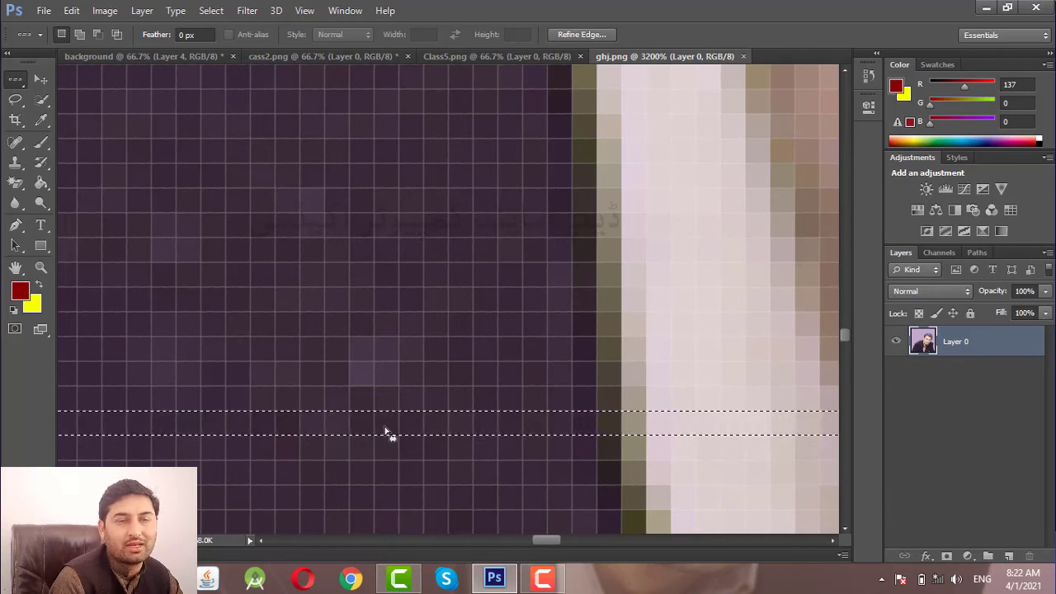
Step: Add a second single row one pixel below the first, fill both rows with the dark red foreground colour, and deselect
click(78, 34)
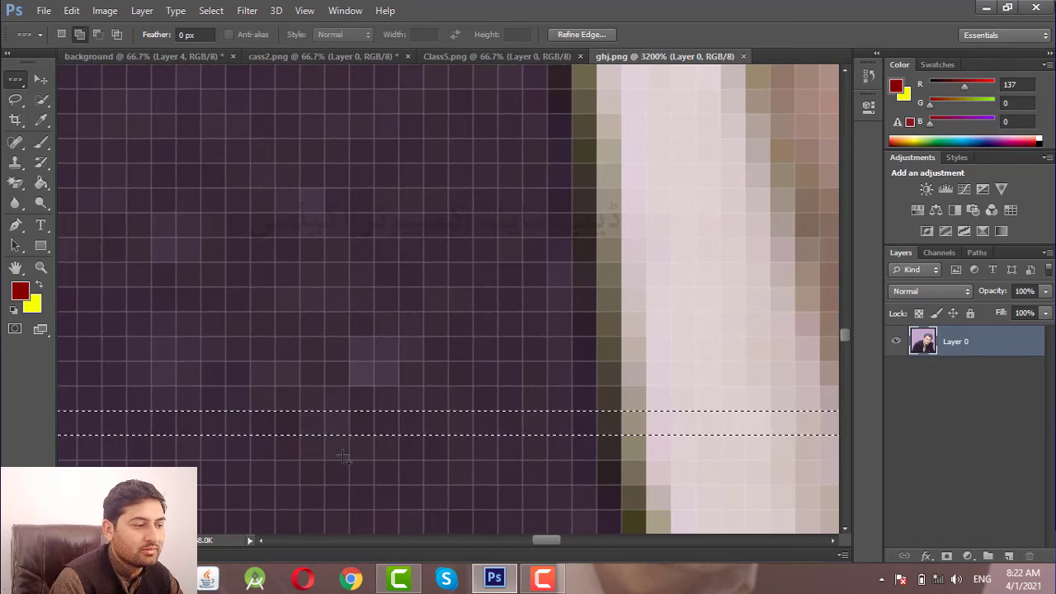
click(353, 483)
scroll(359, 413, down, 3)
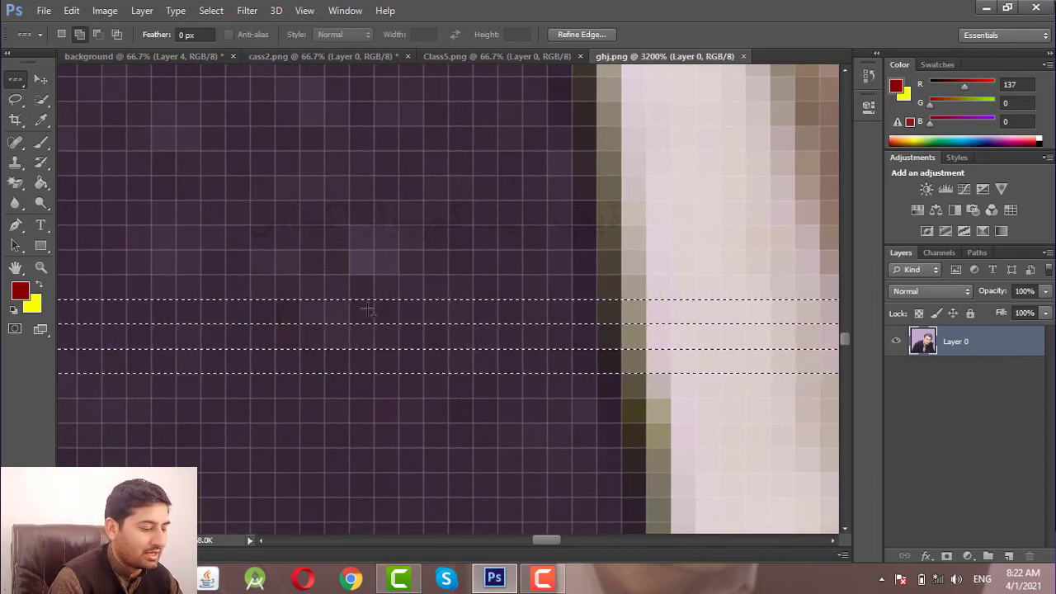
key(alt+BackSpace)
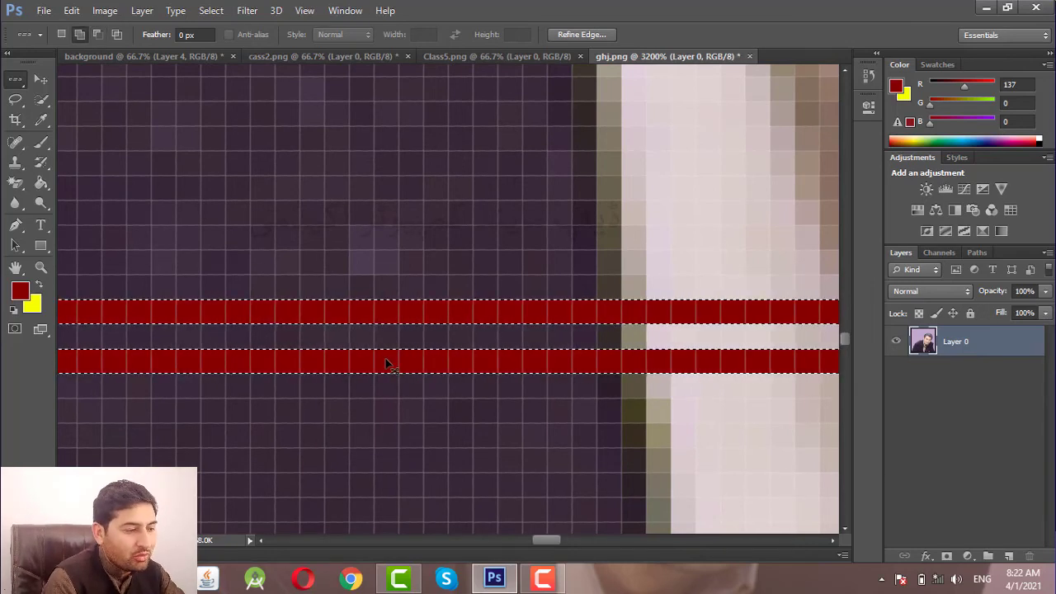
key(ctrl+d)
Step: Select two spaced single rows below the red lines, fill them with dark blue 000d89, and deselect
scroll(387, 345, down, 2)
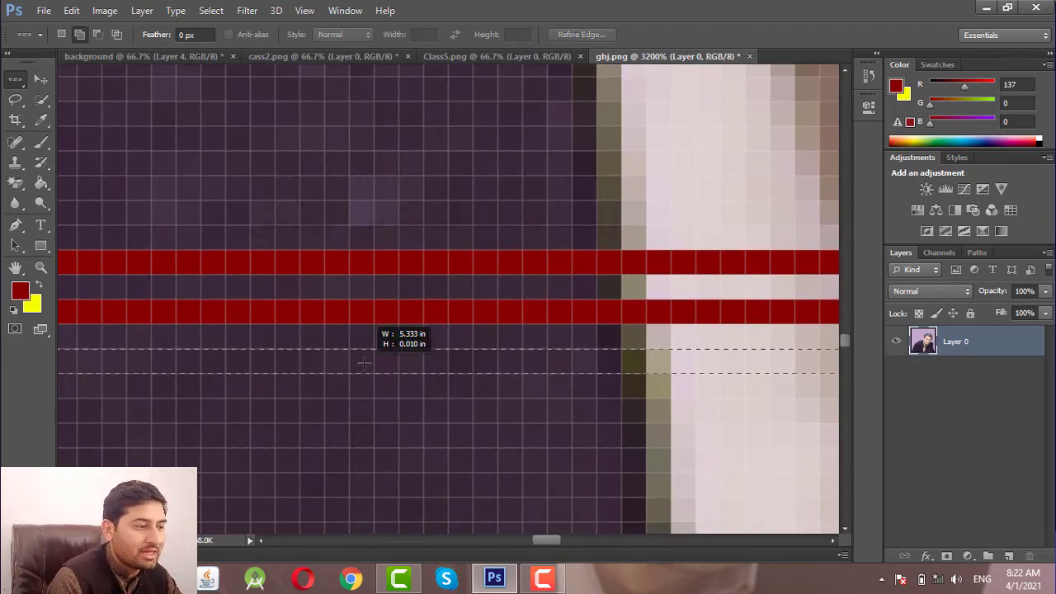
drag(364, 363, 363, 363)
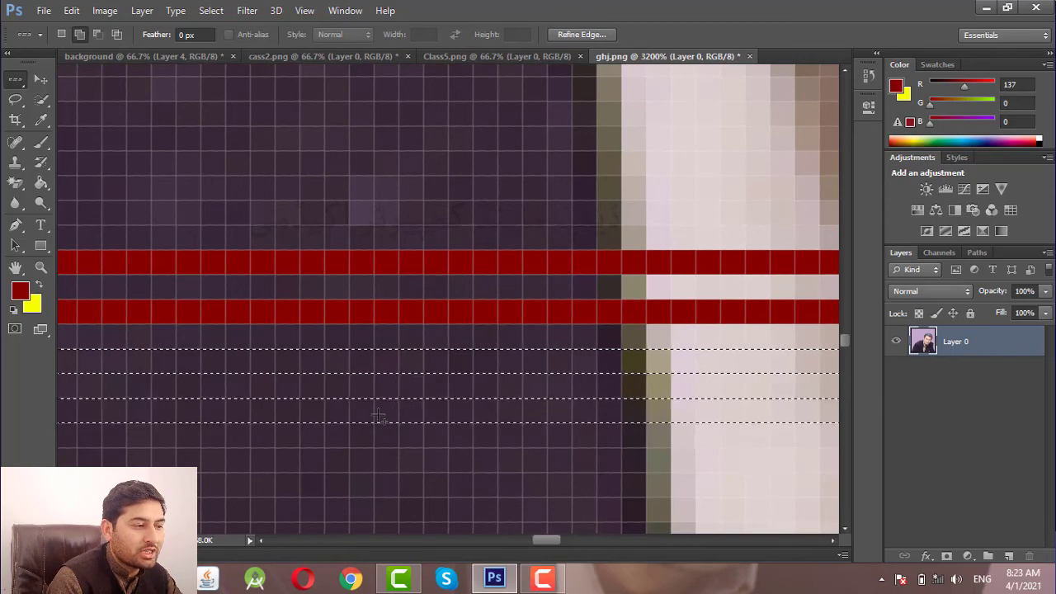
click(20, 290)
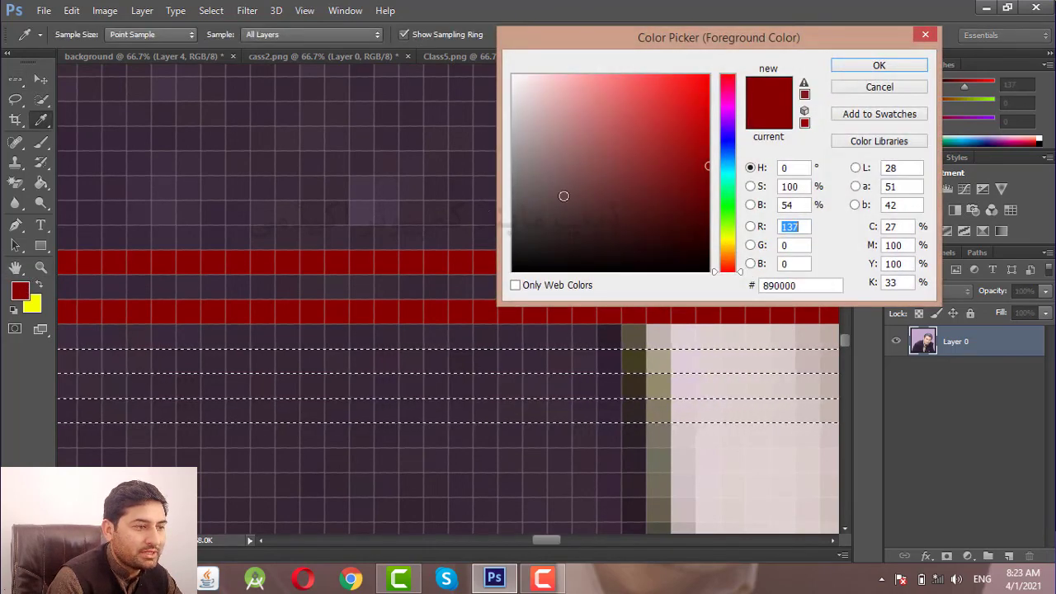
click(726, 142)
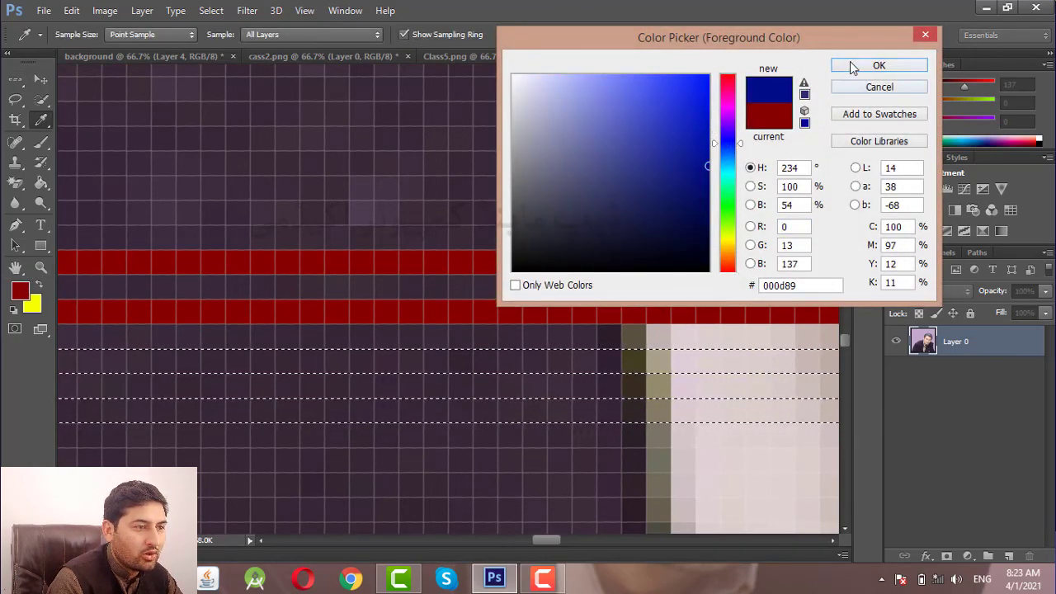
click(878, 65)
key(alt+BackSpace)
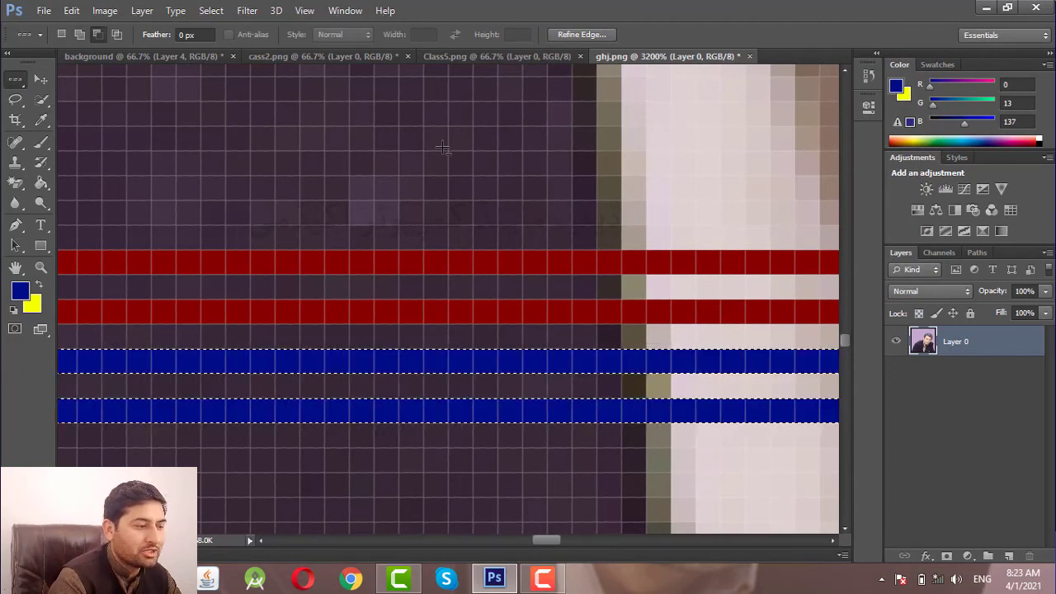
key(ctrl+d)
Step: Select two spaced single rows below the blue lines, fill them with purple 890077, and deselect
scroll(454, 247, down, 4)
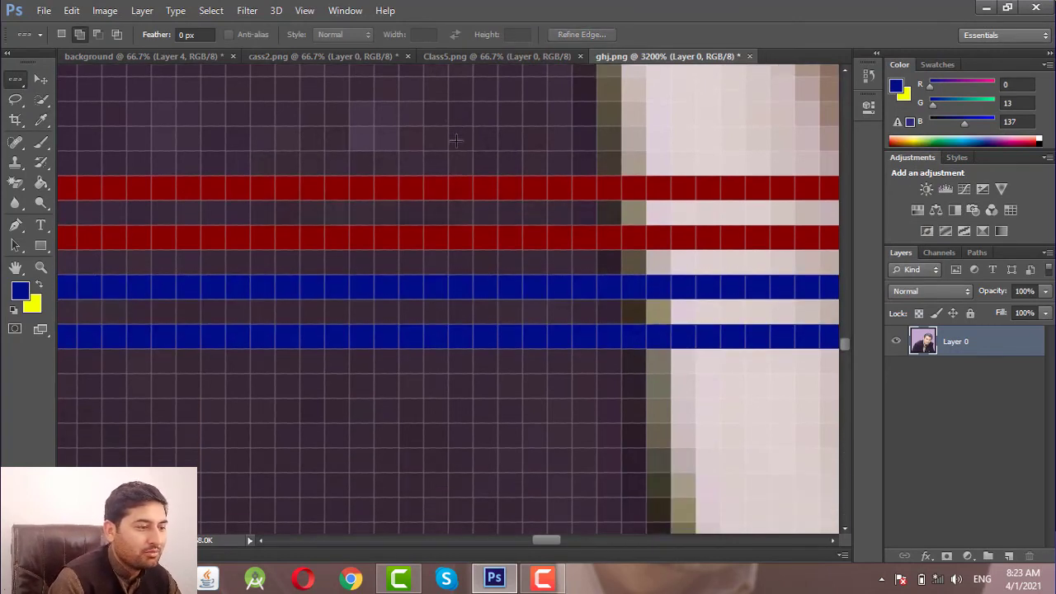
click(369, 259)
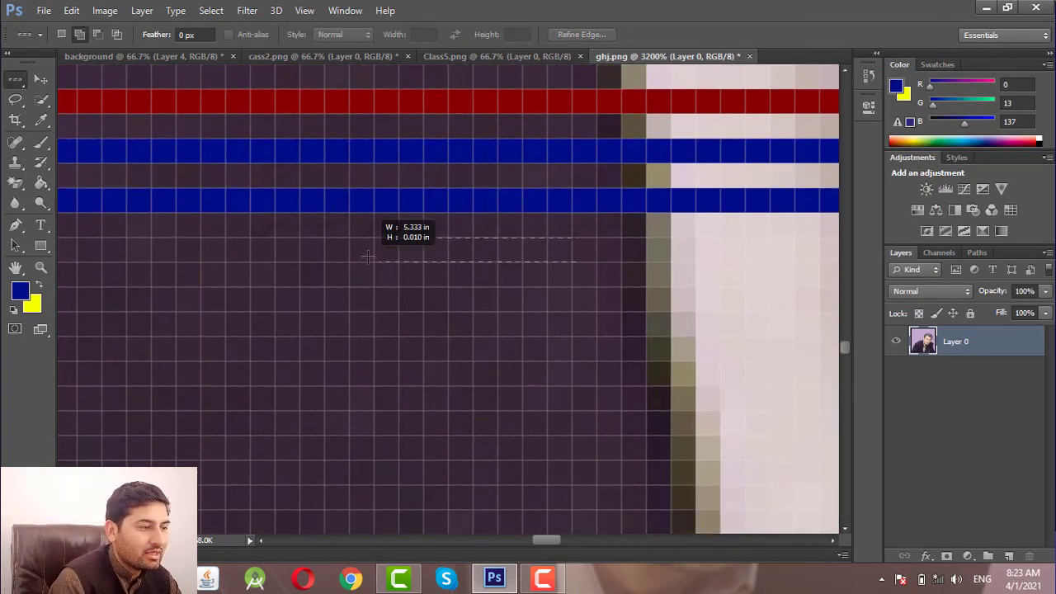
shift+click(384, 300)
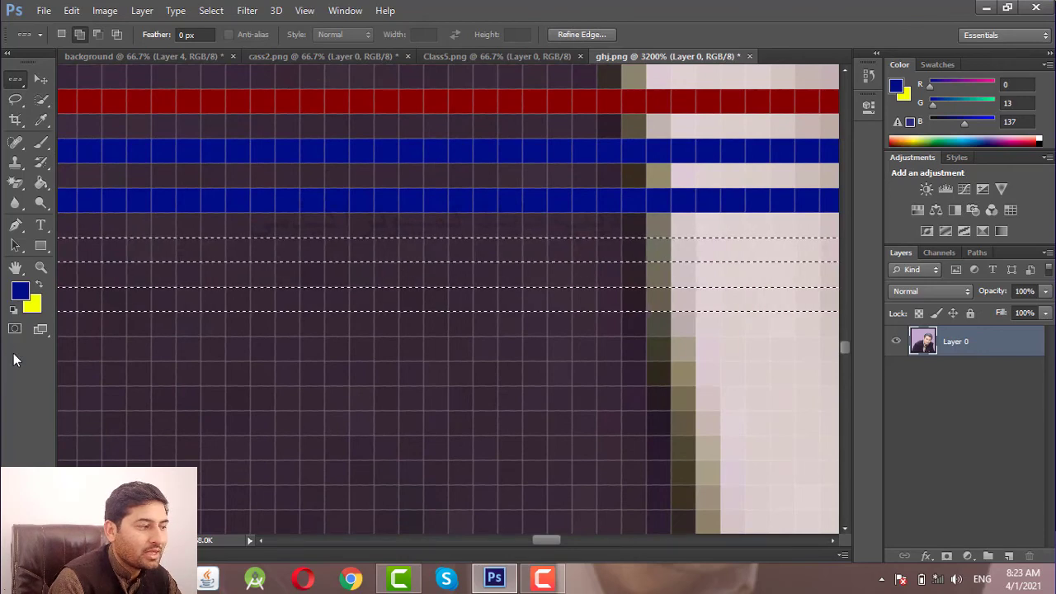
click(21, 294)
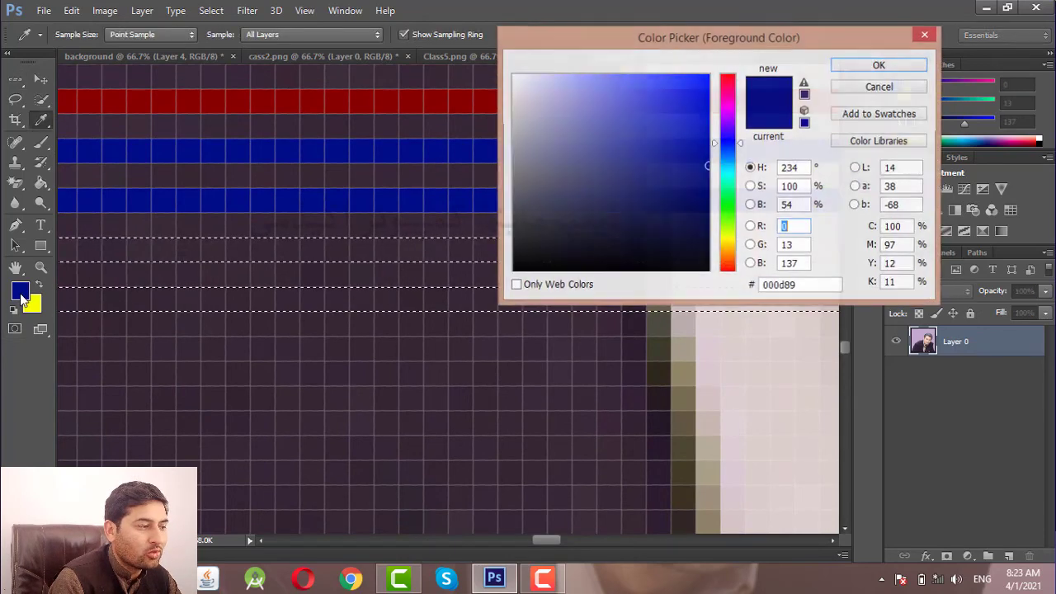
click(729, 104)
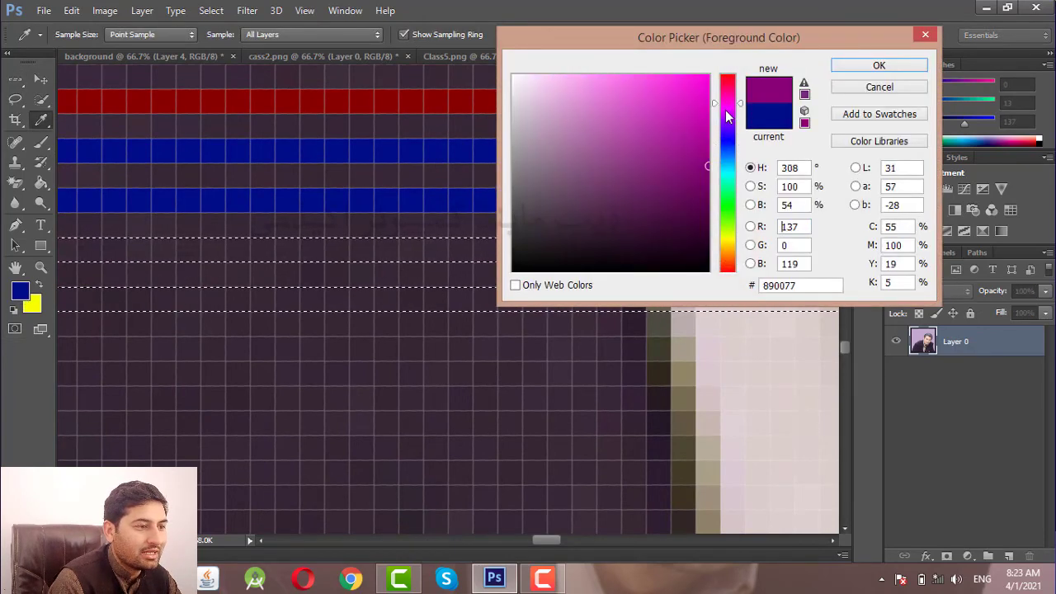
click(878, 66)
key(alt+BackSpace)
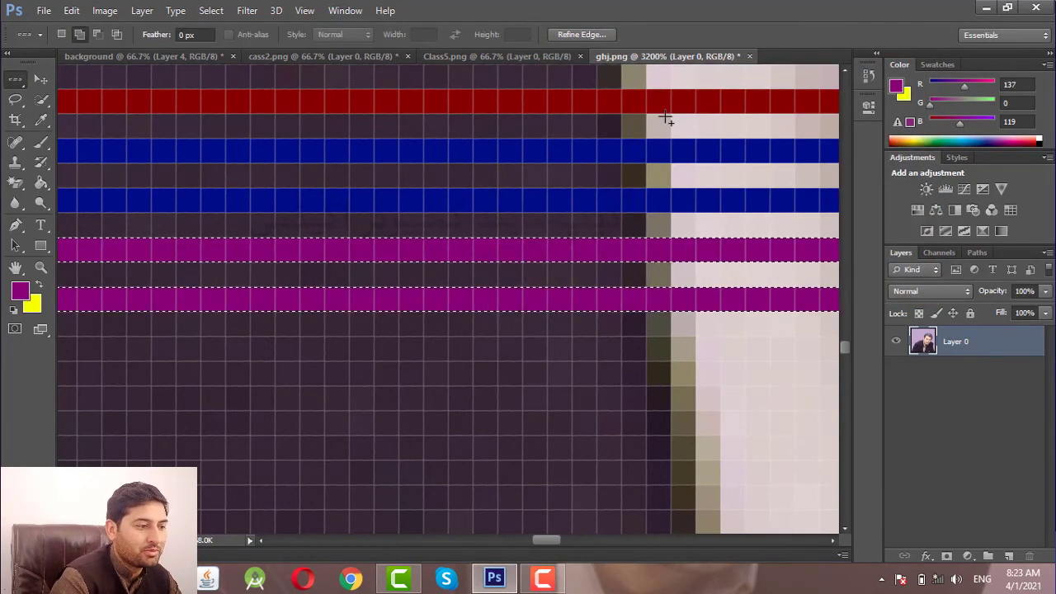
key(ctrl+d)
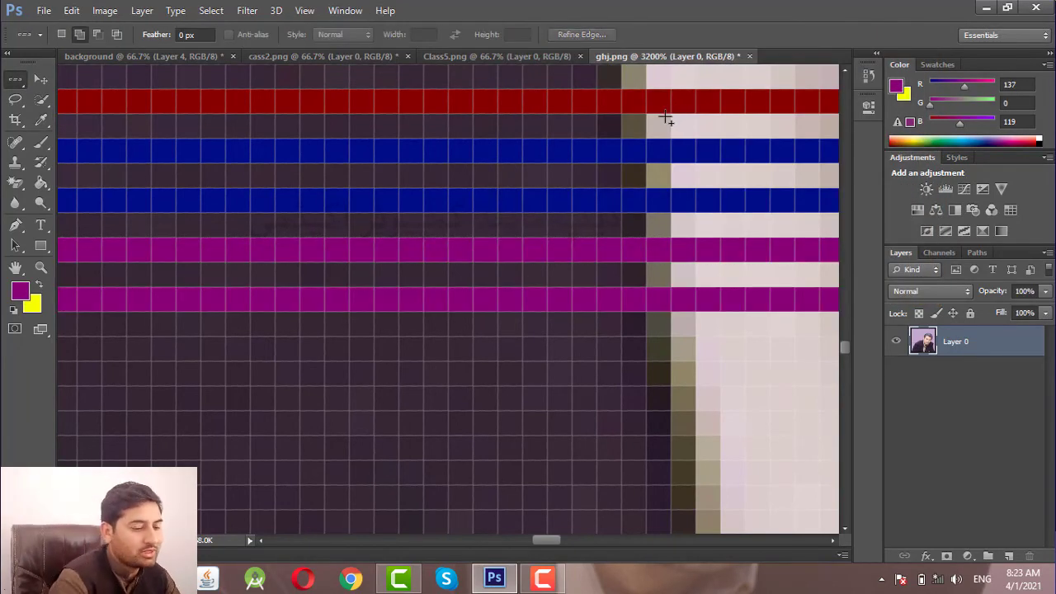
Step: Zoom out to 100% to examine the coloured horizontal lines across the whole portrait
key(ctrl+minus)
key(ctrl+minus)
key(ctrl+minus)
key(ctrl+minus)
key(ctrl+minus)
key(ctrl+minus)
key(ctrl+minus)
key(ctrl+minus)
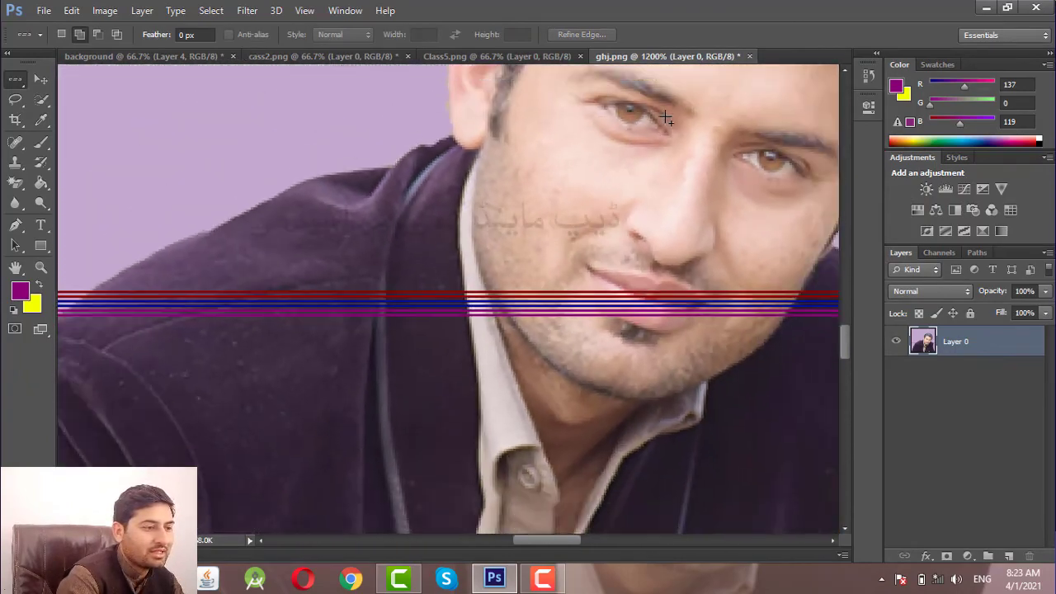
key(ctrl+minus)
key(ctrl+minus)
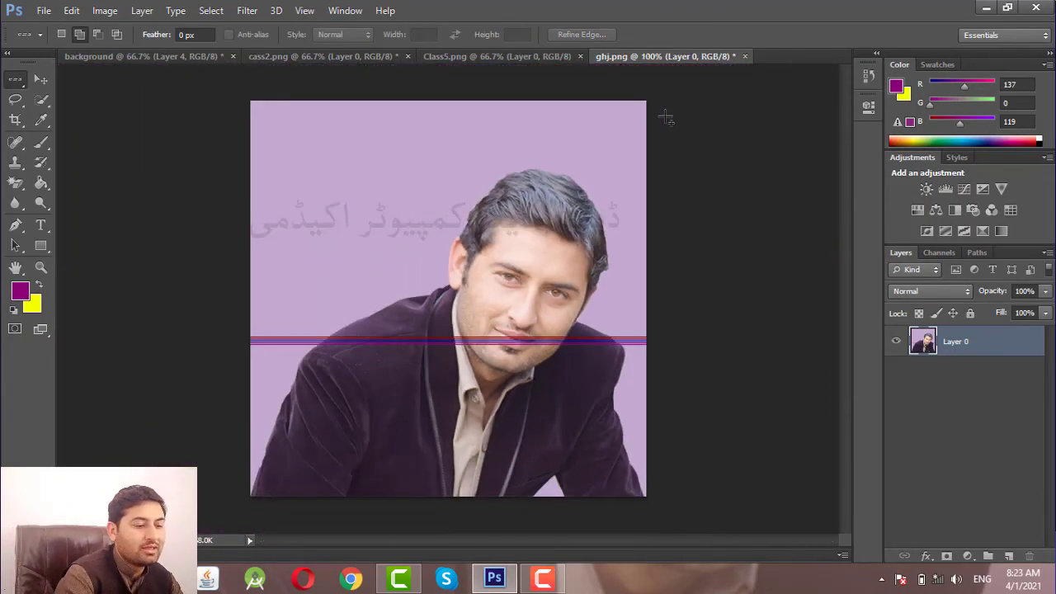
Step: Select a single column of pixels in the background left of the face and create a new layer above Layer 0
key(ctrl+plus)
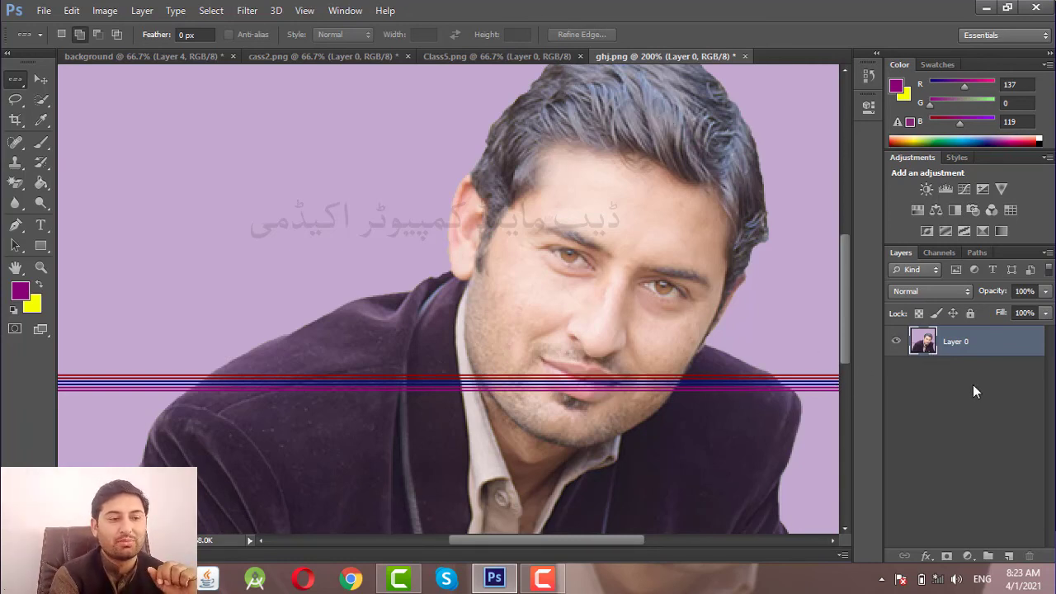
right_click(16, 83)
click(66, 120)
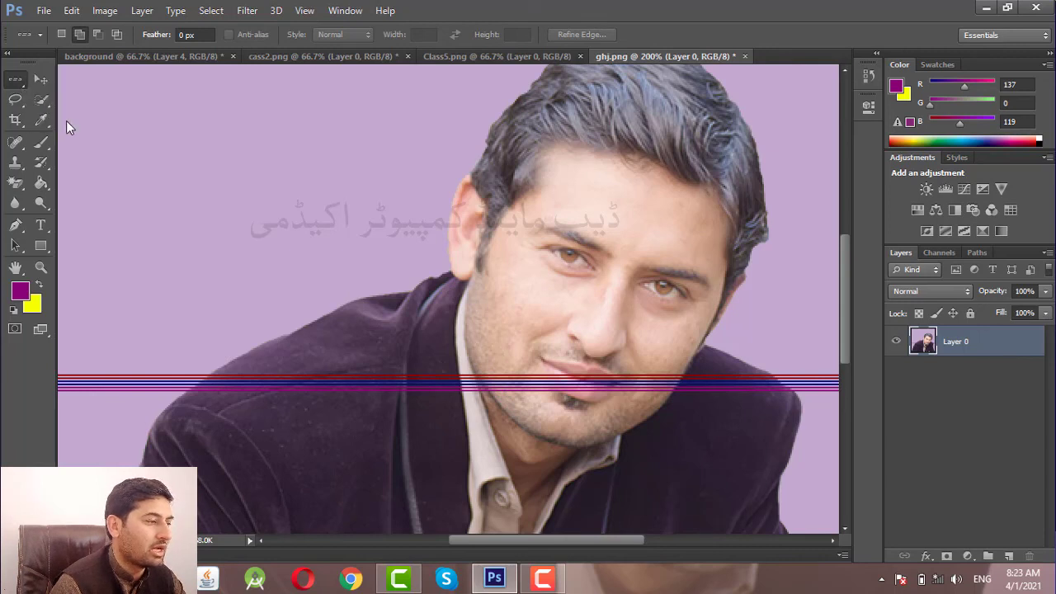
click(170, 273)
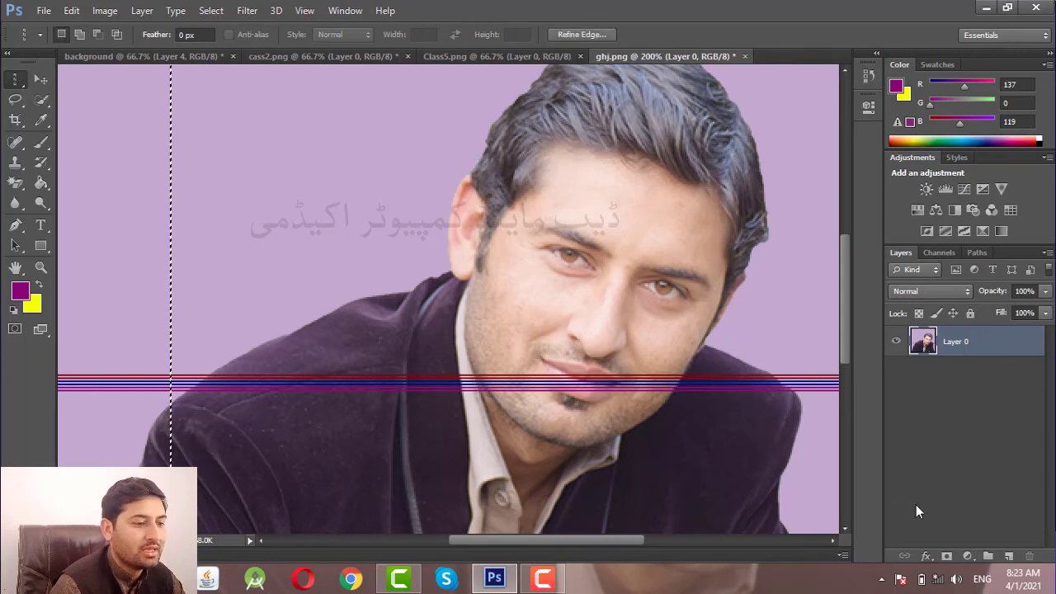
click(1009, 557)
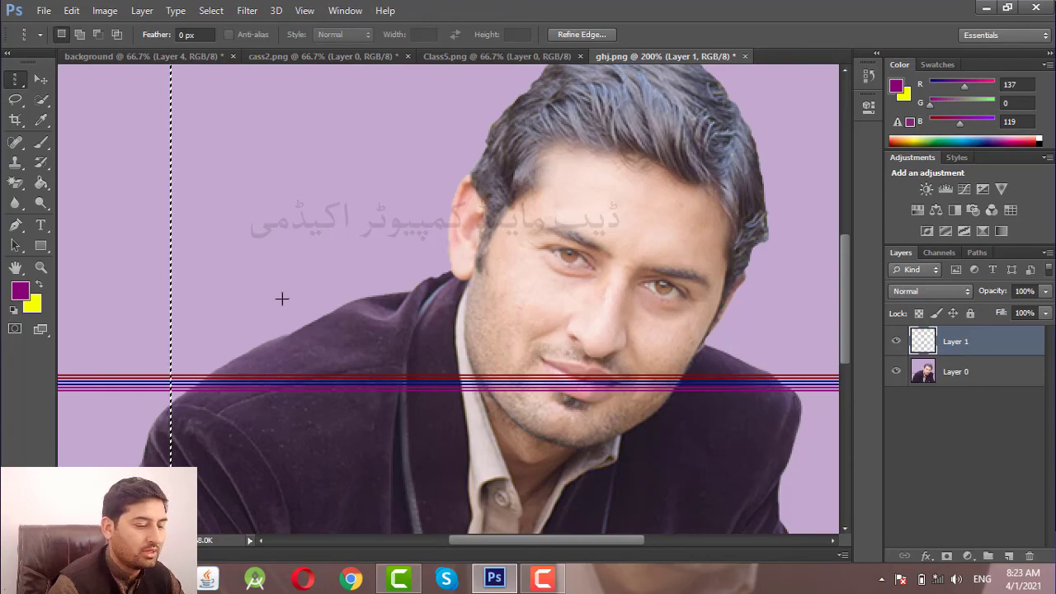
Step: Add four more spaced single columns beside the first, fill all five with purple on Layer 1, and deselect
scroll(281, 300, up, 1)
scroll(280, 300, up, 6)
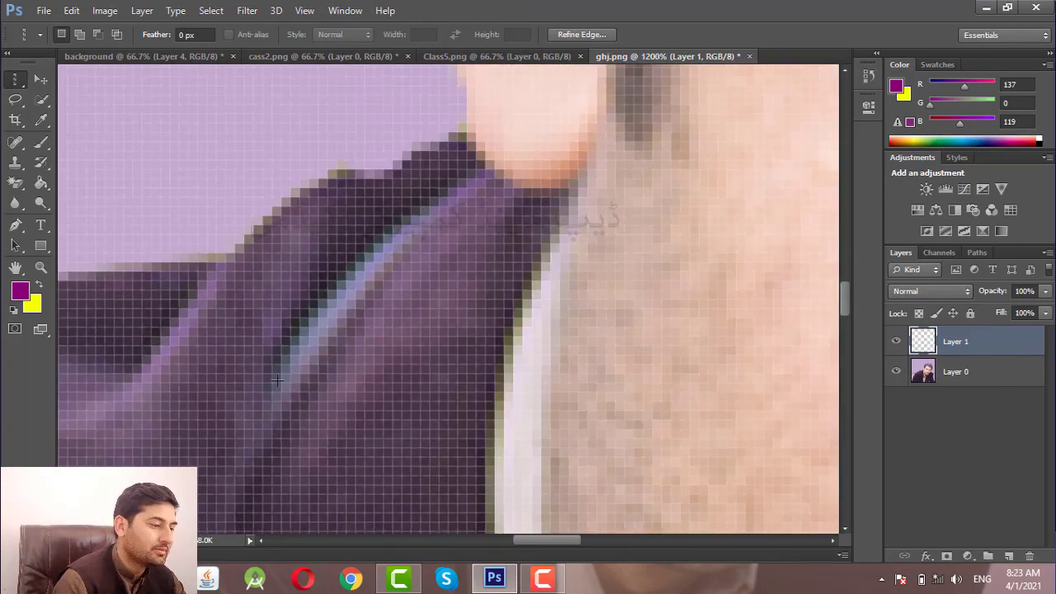
drag(574, 543, 434, 545)
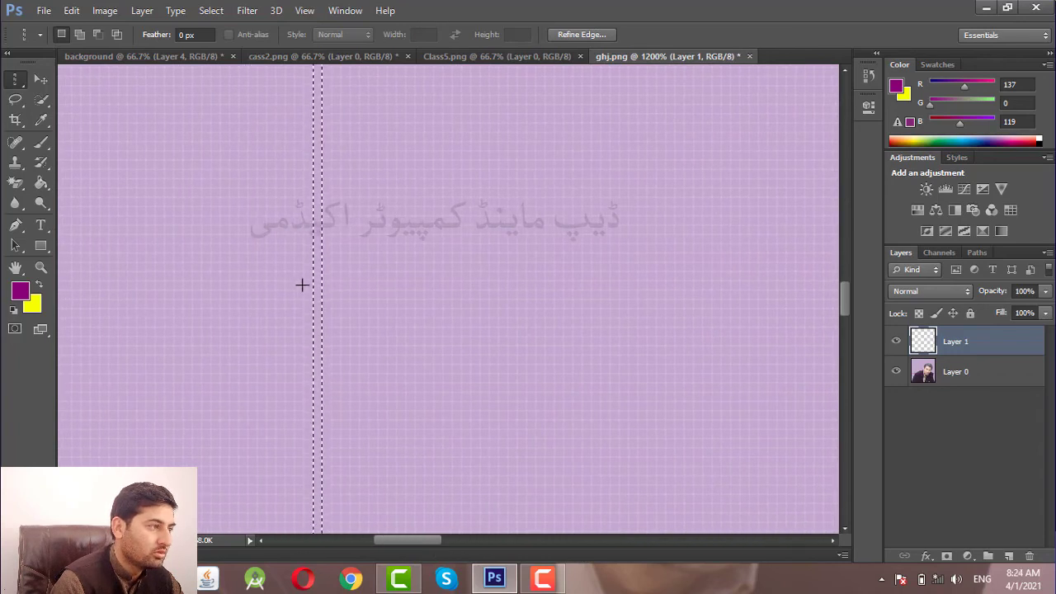
click(77, 39)
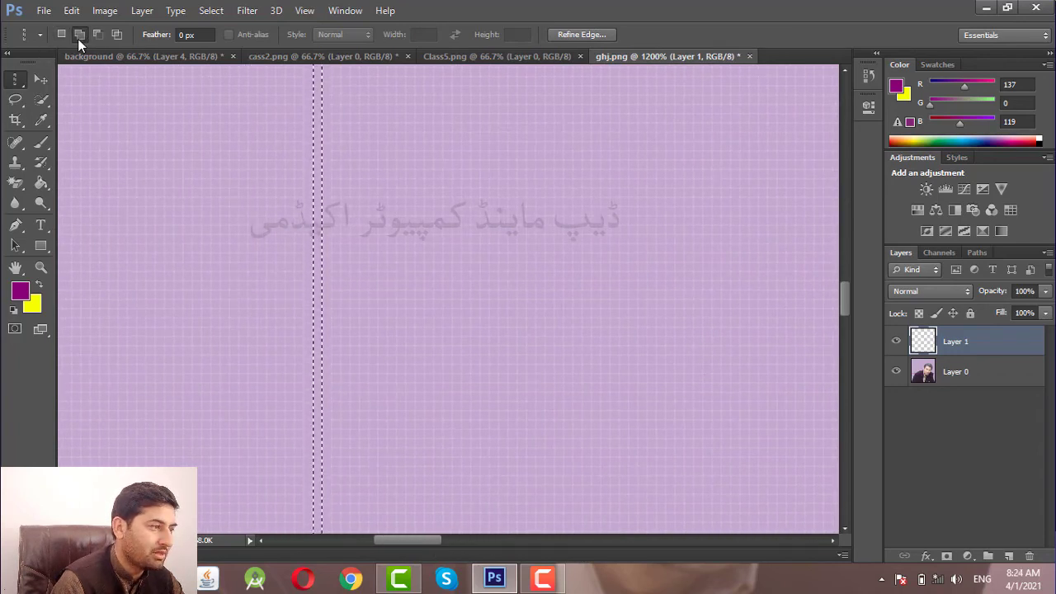
click(345, 218)
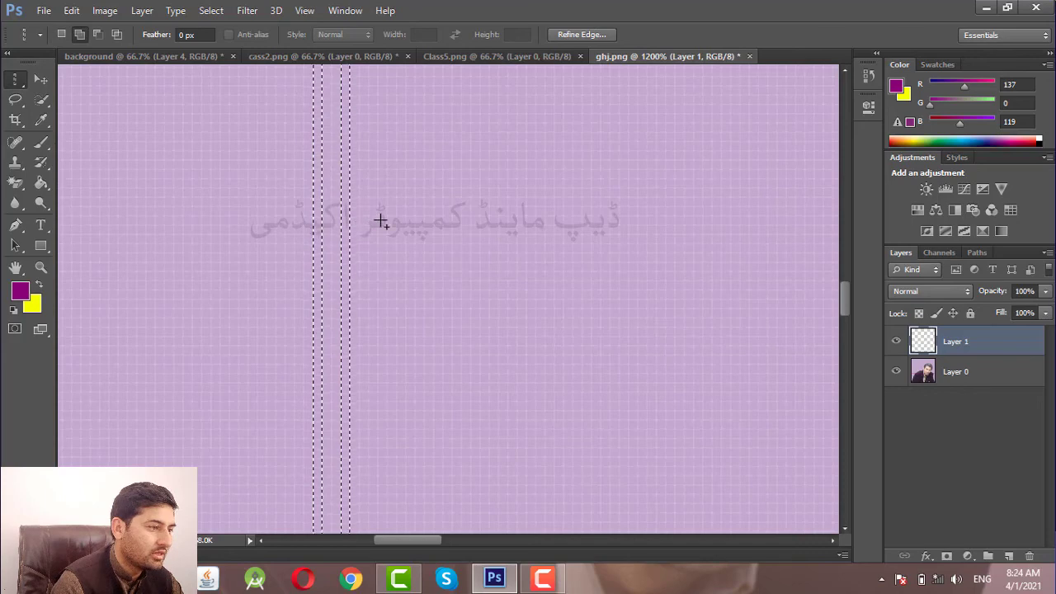
click(381, 220)
click(409, 215)
click(438, 216)
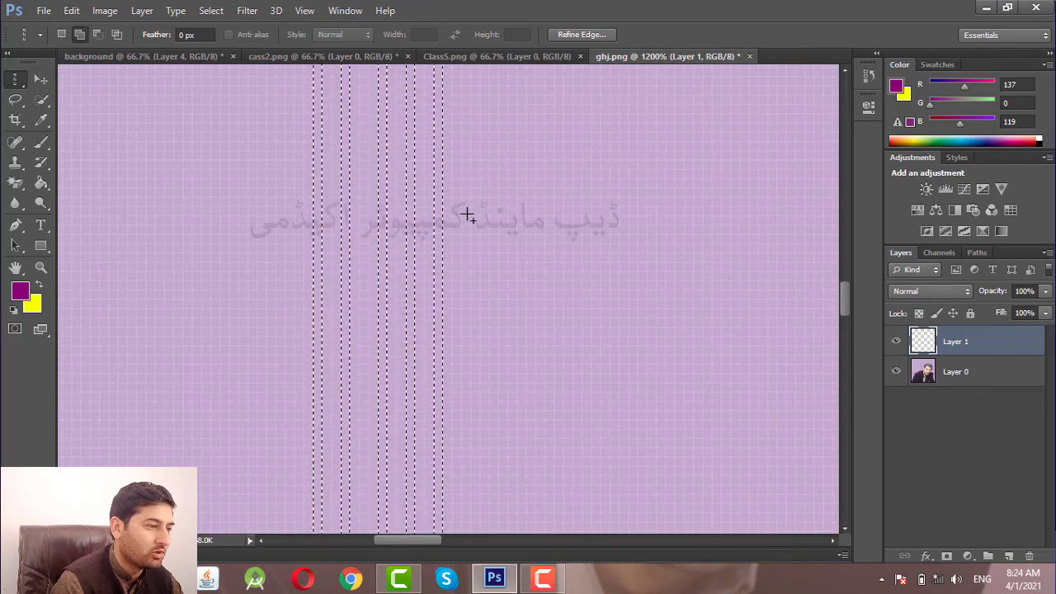
key(alt+BackSpace)
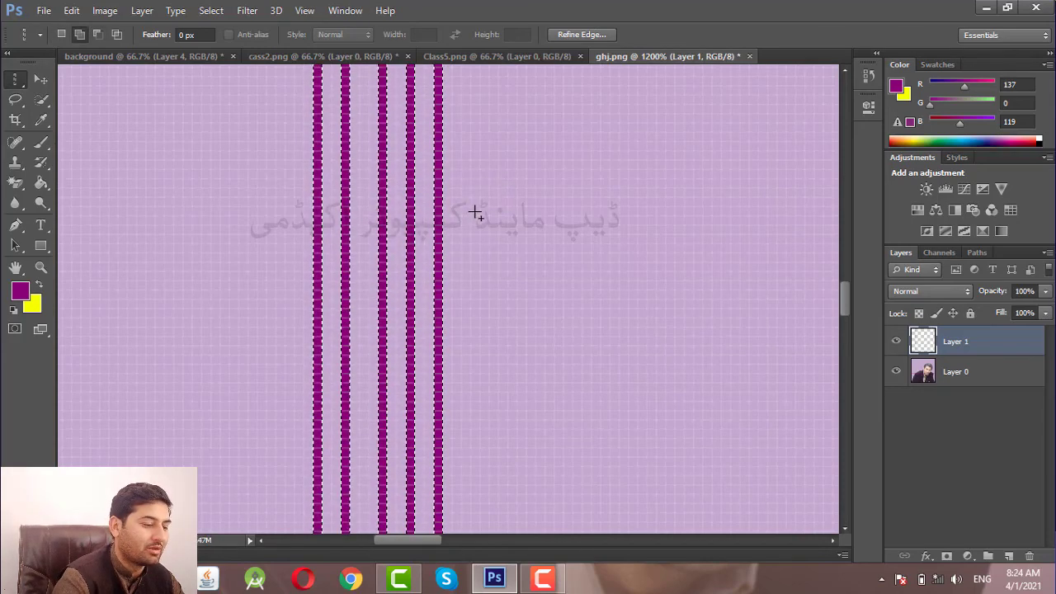
scroll(475, 213, down, 2)
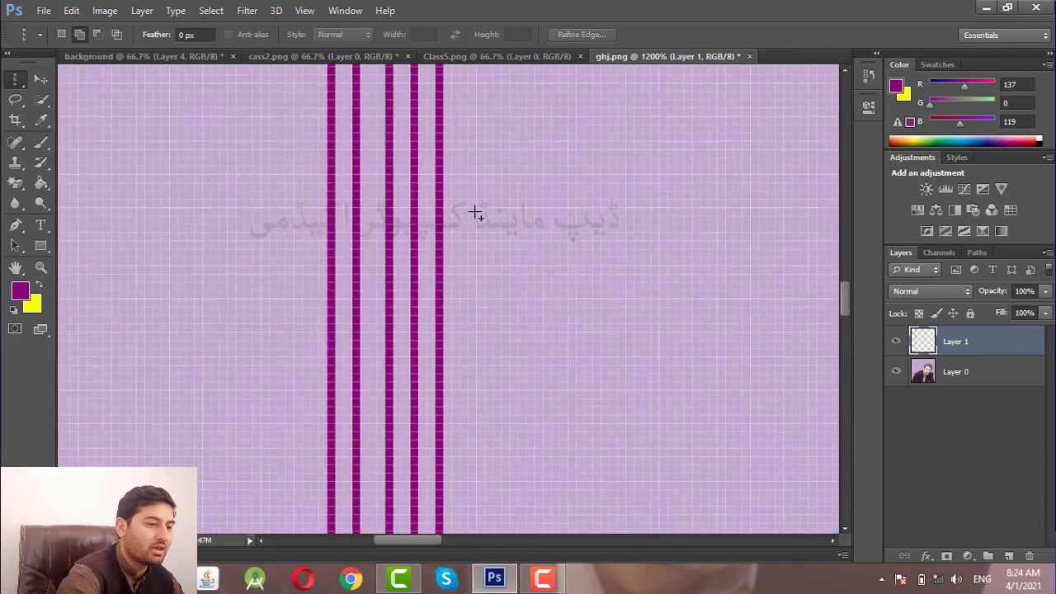
Step: Toggle Layer 1's visibility at 100% view to compare the whole portrait with and without the vertical lines
scroll(475, 214, down, 7)
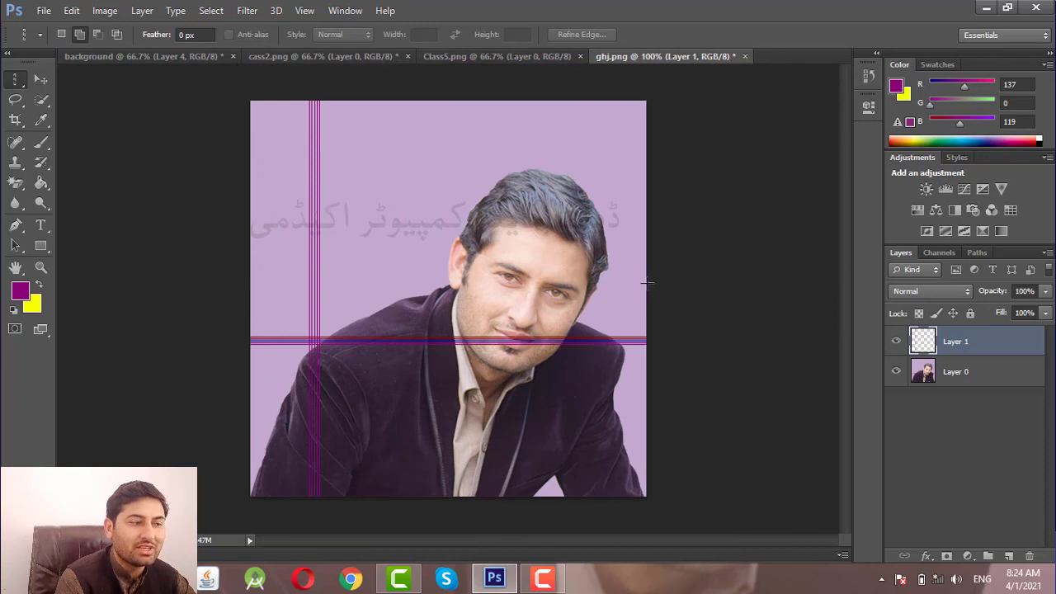
click(895, 345)
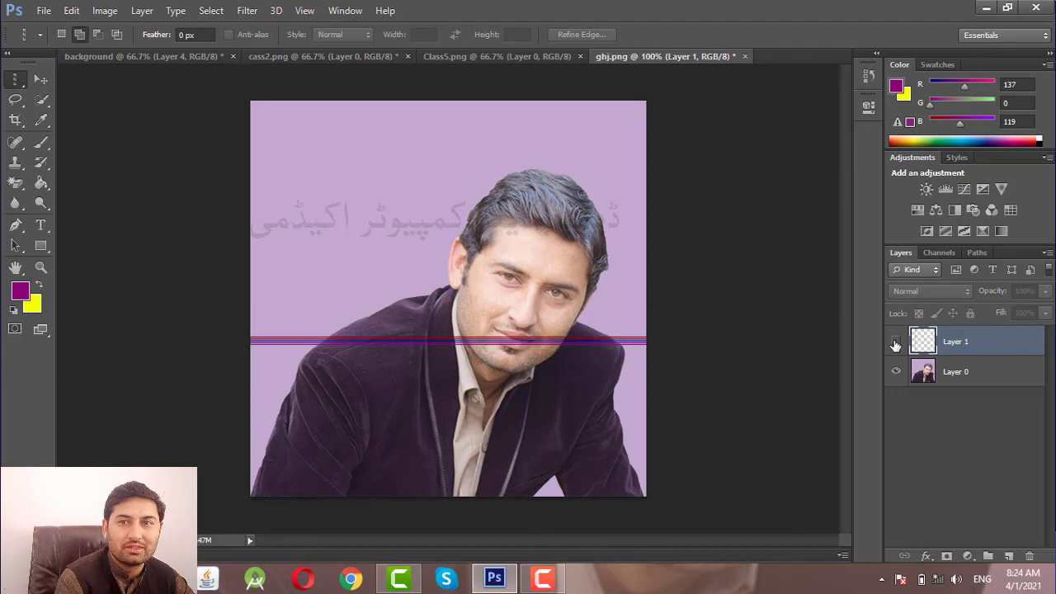
click(894, 345)
click(895, 345)
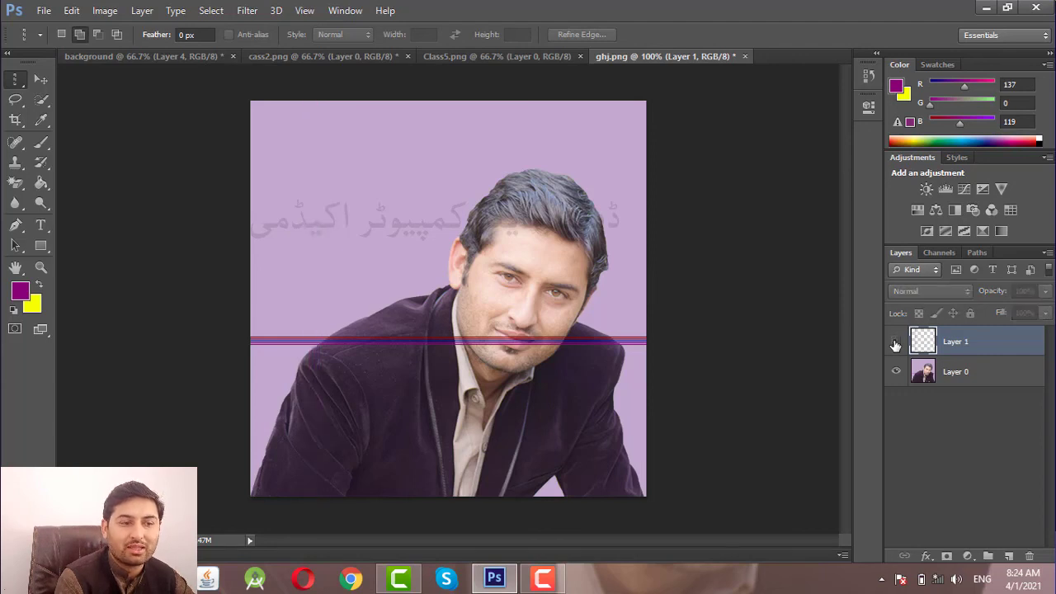
click(894, 344)
click(895, 345)
click(895, 345)
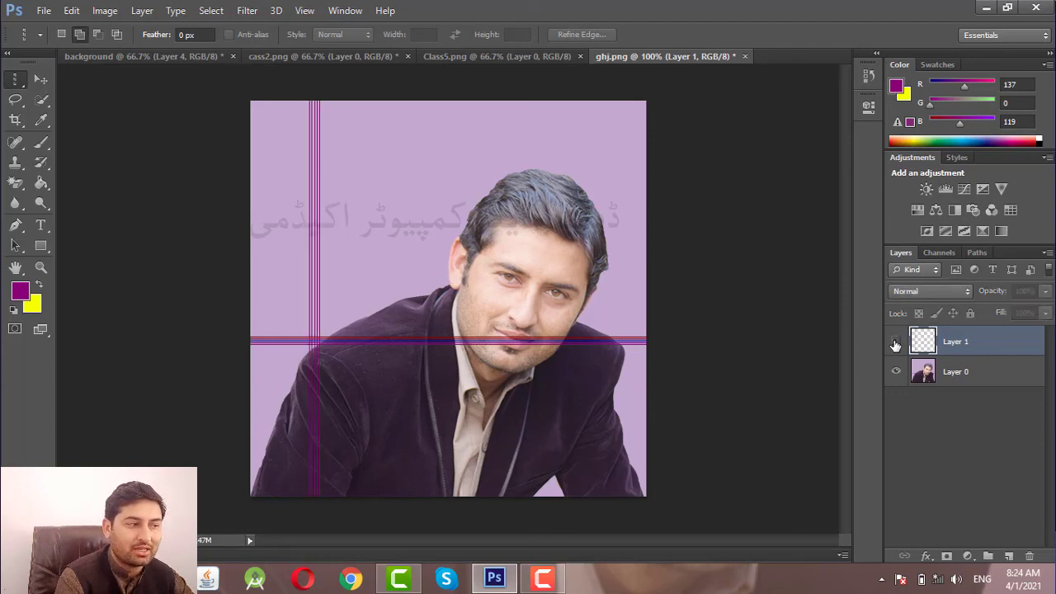
click(894, 345)
click(895, 345)
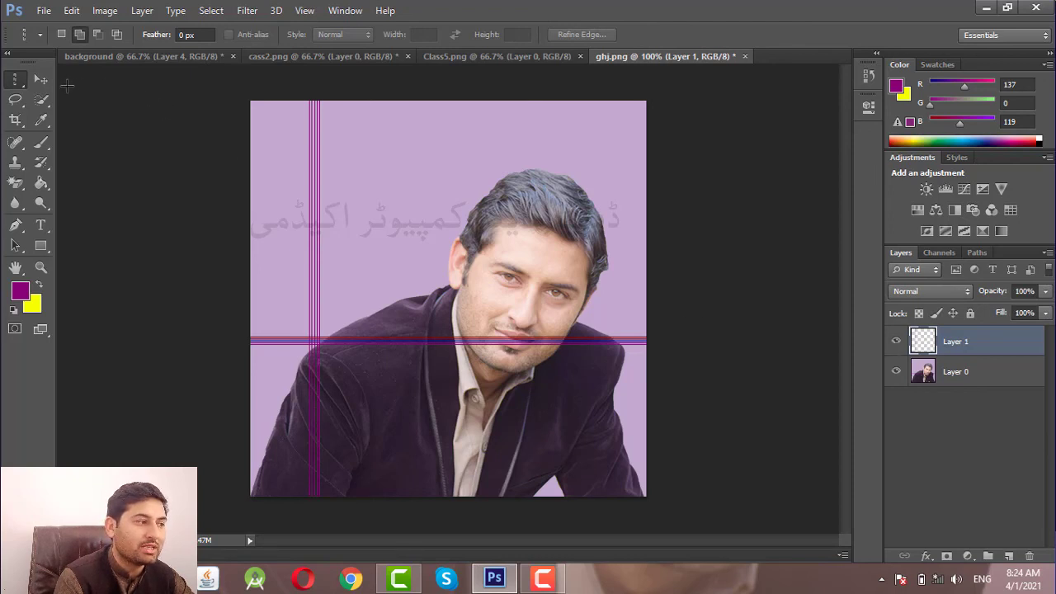
Step: Move the vertical purple lines on Layer 1 slightly right and down with the Move tool
click(41, 79)
drag(316, 235, 341, 252)
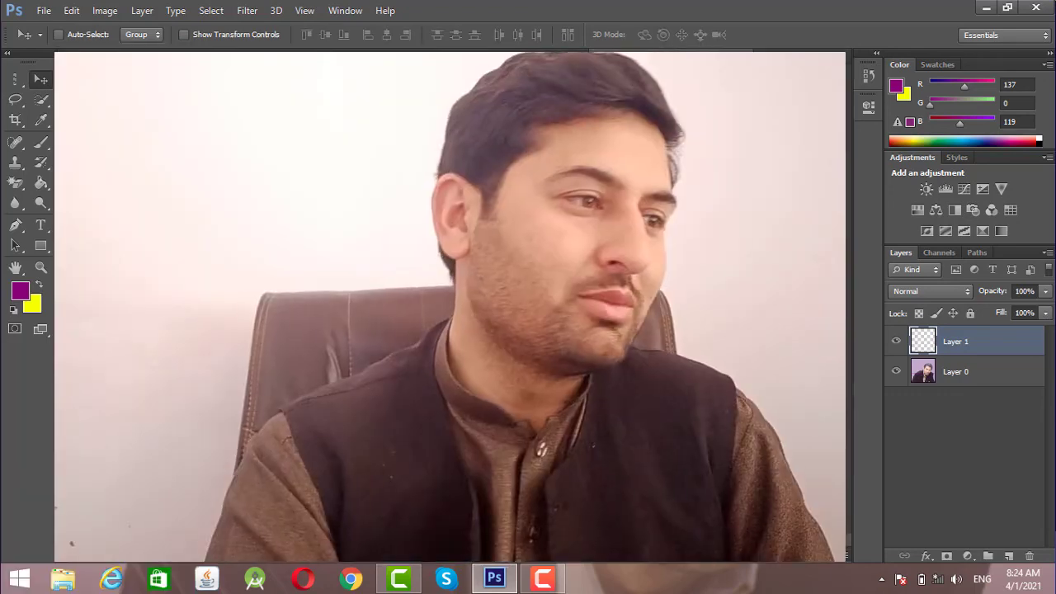